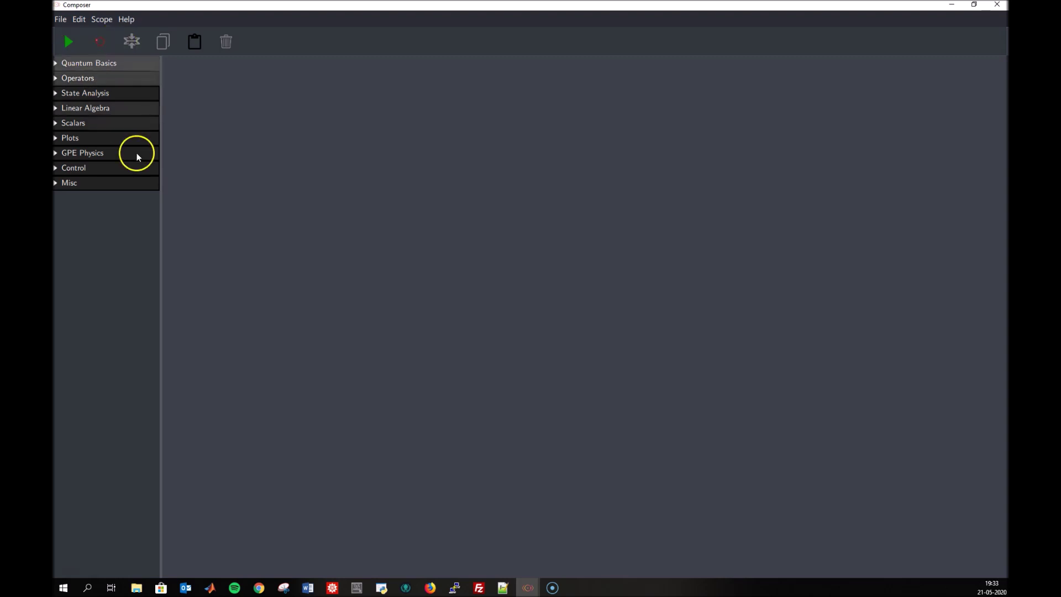
Step: Expand the Quantum Basics, Operators and State Analysis node categories
left_click(60, 23)
left_click(282, 21)
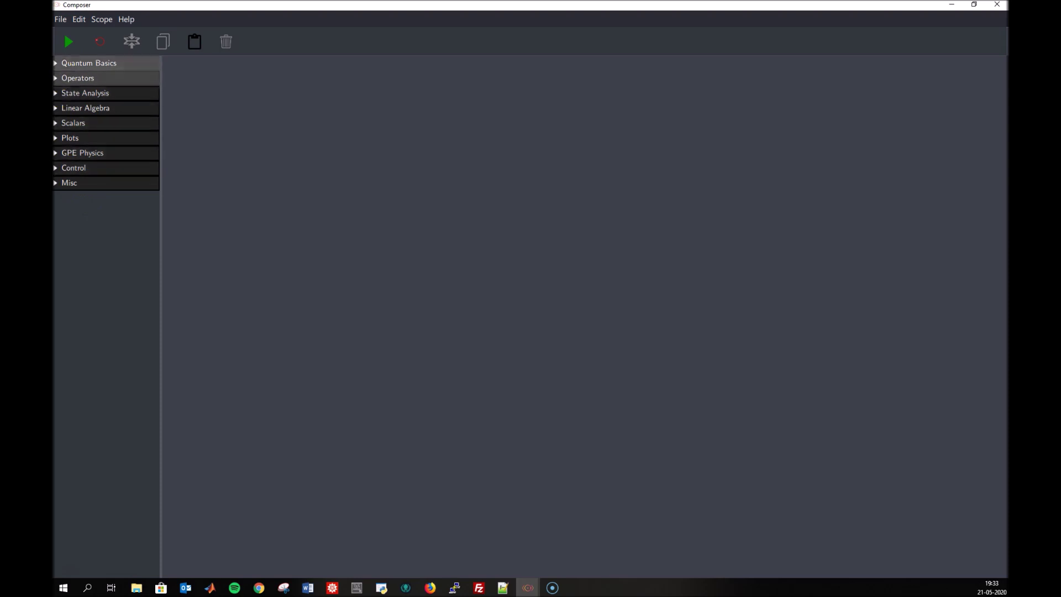
left_click(55, 64)
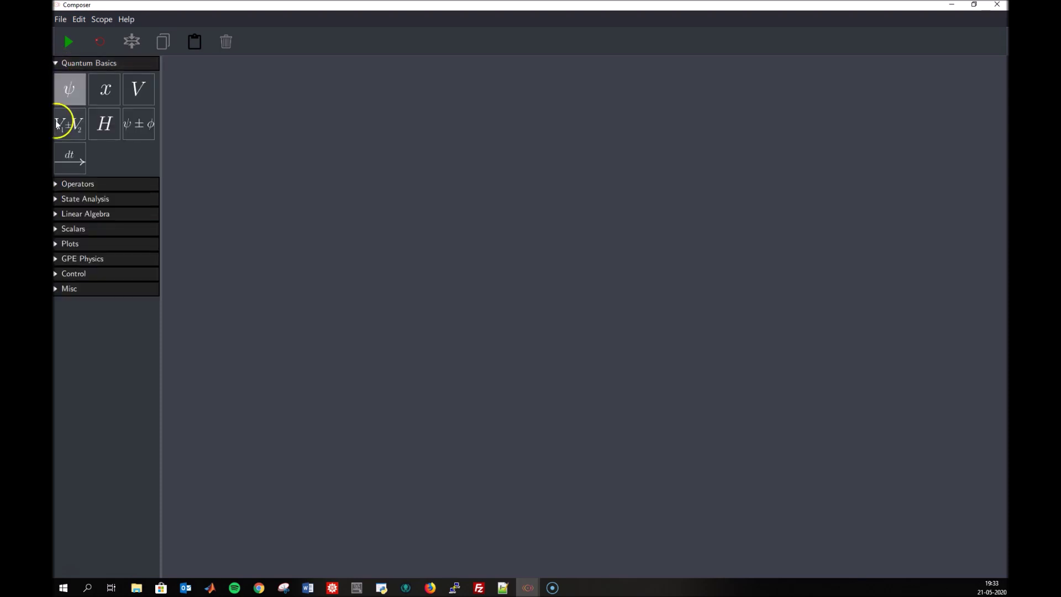
left_click(57, 185)
left_click(57, 270)
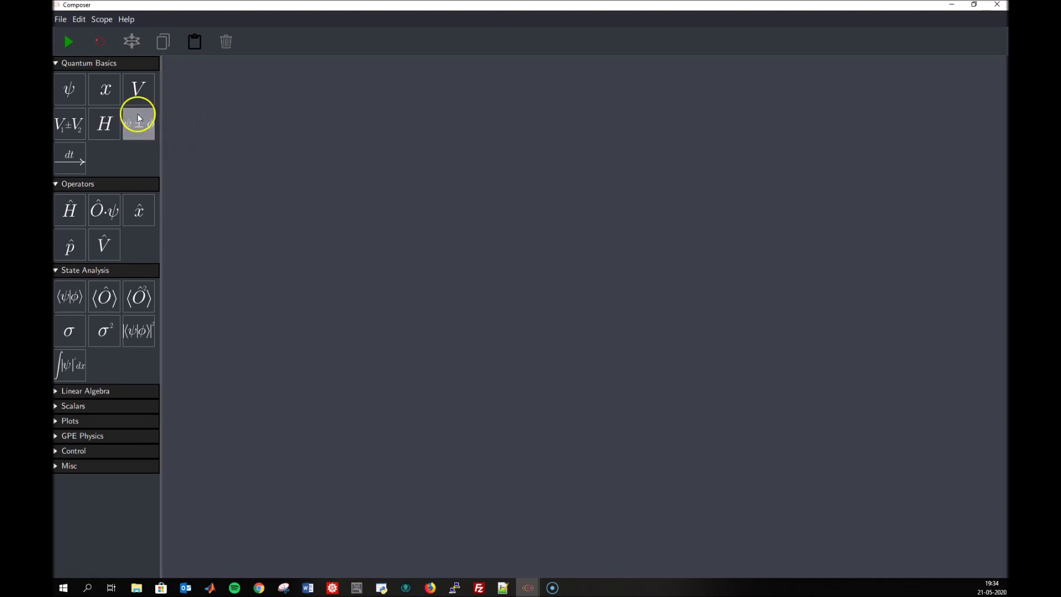
Step: Add a Spatial Dimension node with x_min -5, x_max 5 and n 512
left_click_drag(115, 89, 372, 452)
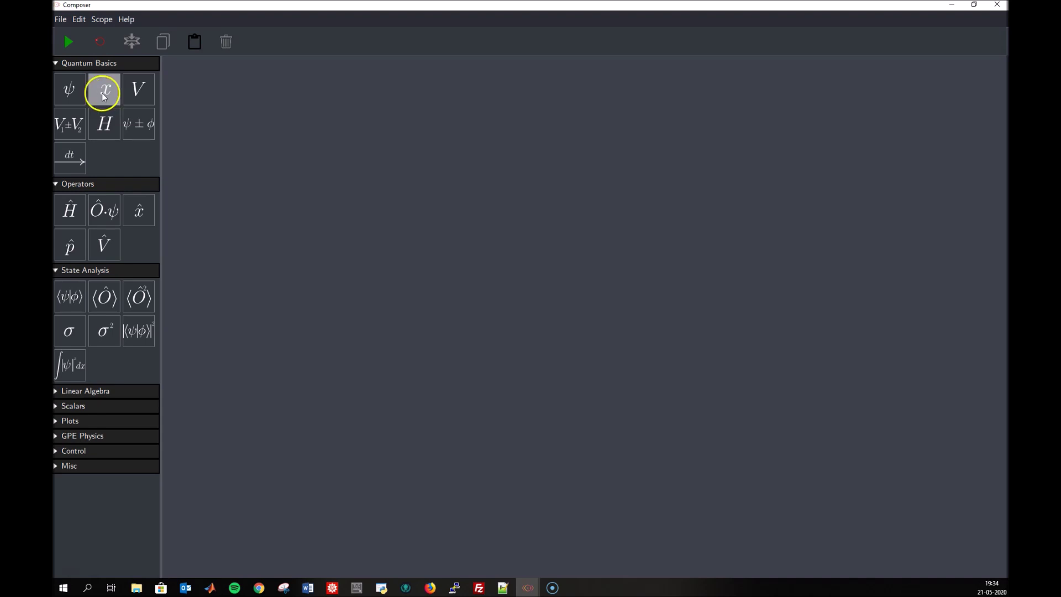
left_click_drag(97, 89, 303, 130)
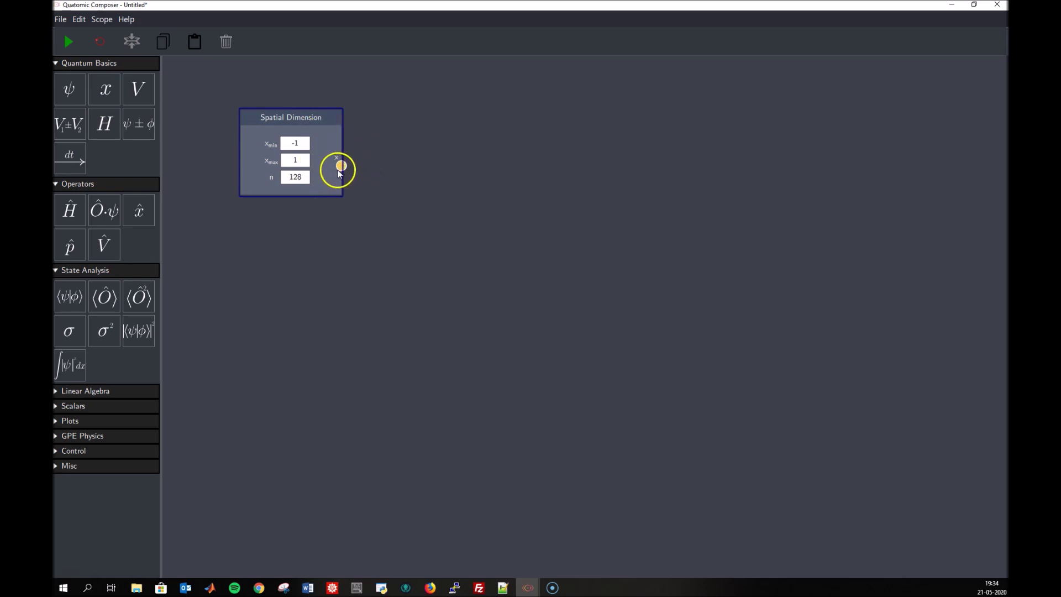
double_click(307, 145)
type("-5")
left_click(303, 160)
double_click(301, 159)
type("5")
double_click(299, 176)
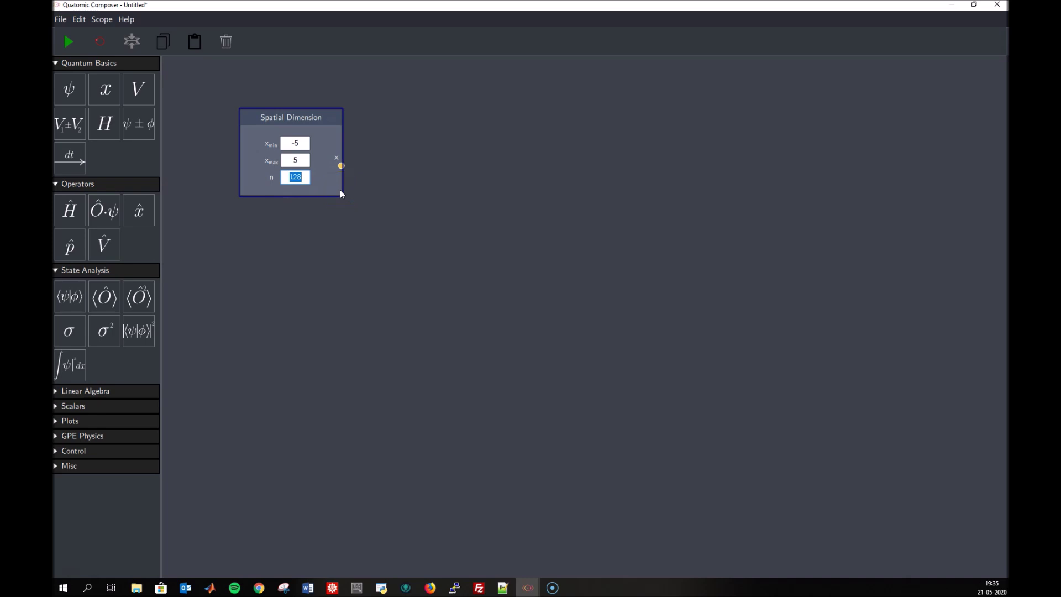
type("512")
left_click(334, 187)
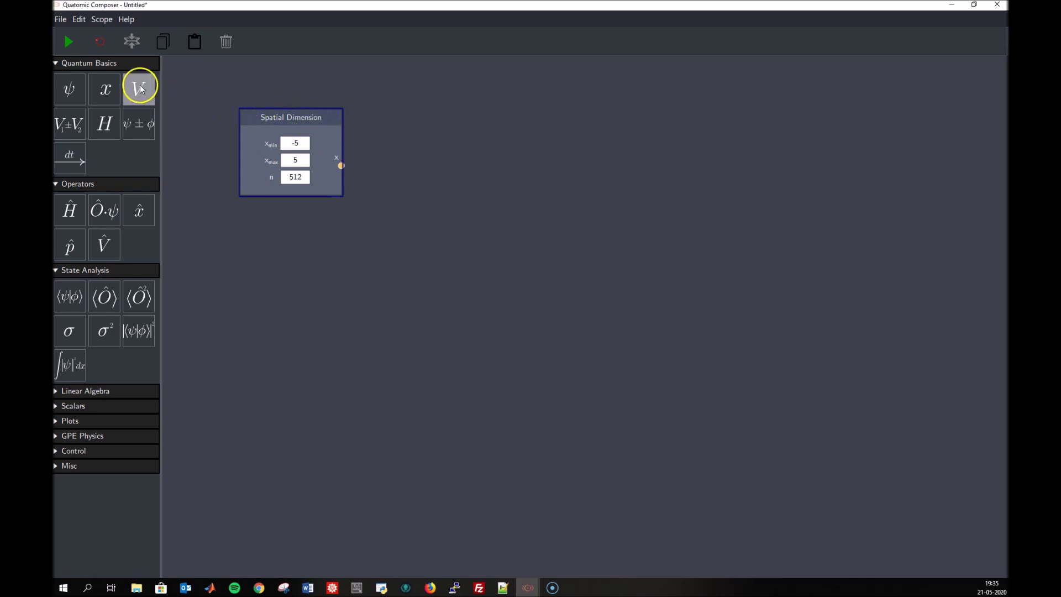
Step: Add a Potential node beside the Spatial Dimension node and inspect its expression, keeping 0.5*a^2*x^2
left_click_drag(140, 89, 420, 135)
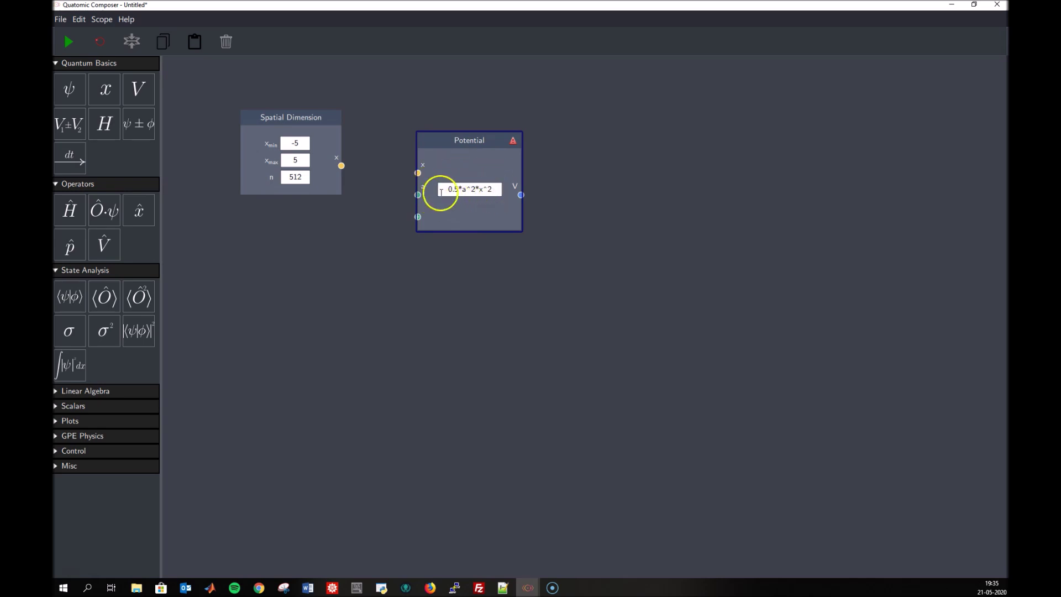
triple_click(469, 189)
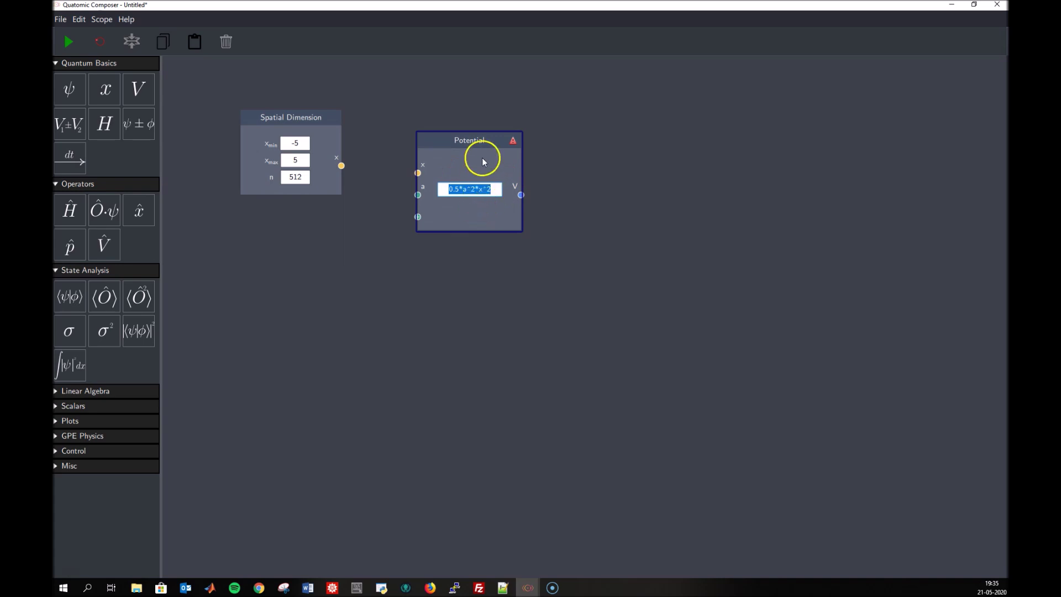
left_click_drag(487, 190, 466, 191)
triple_click(465, 190)
double_click(464, 190)
left_click(480, 210)
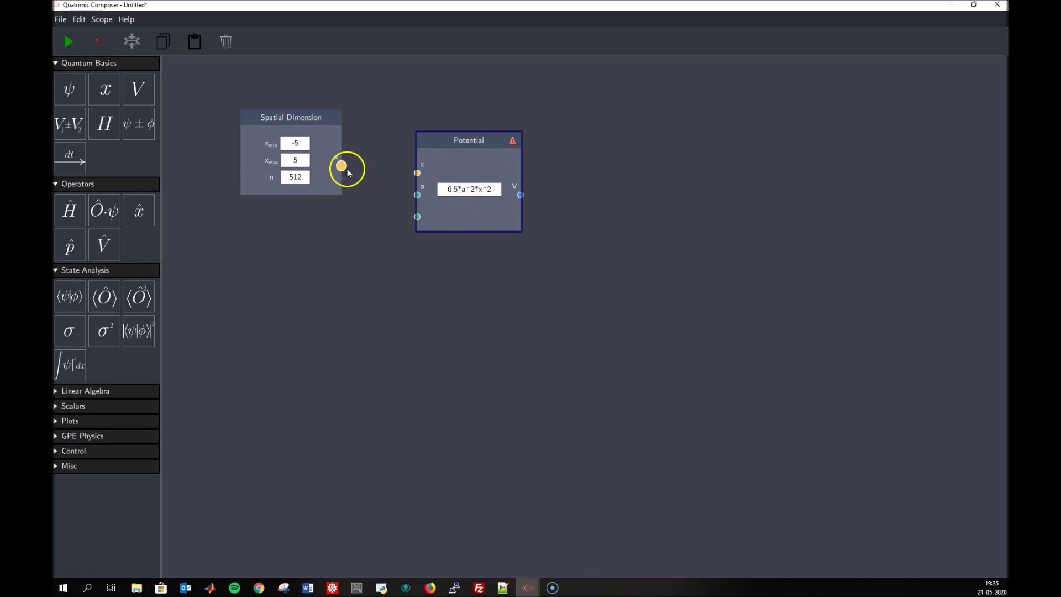
Step: Connect the Spatial Dimension node's x output to the Potential node's x input
left_click_drag(341, 165, 417, 174)
left_click_drag(418, 173, 374, 184)
mouse_move(515, 142)
left_click_drag(343, 167, 417, 173)
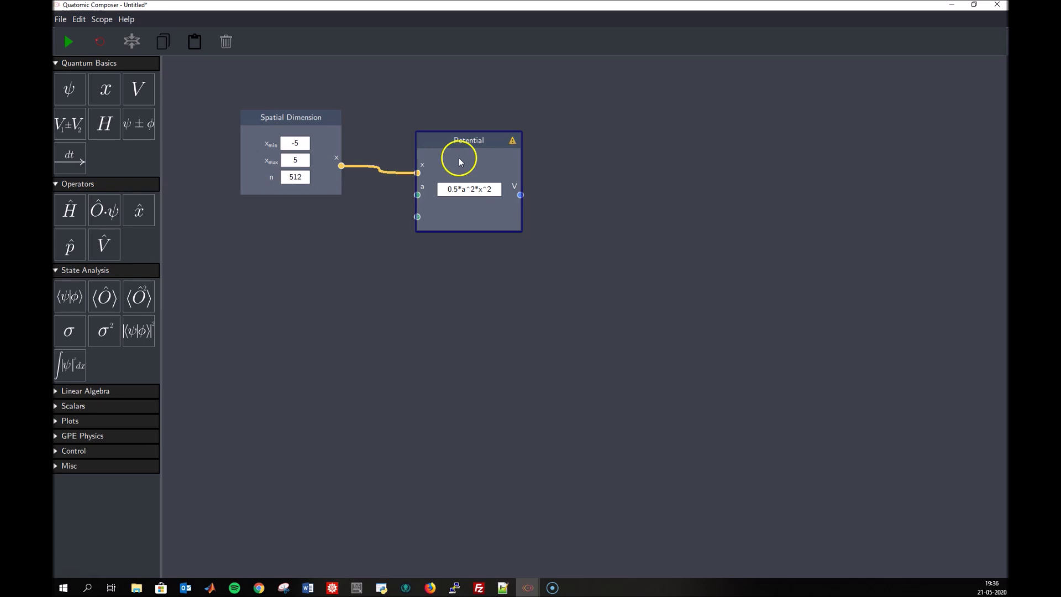
left_click(461, 190)
left_click(468, 189)
left_click(487, 190)
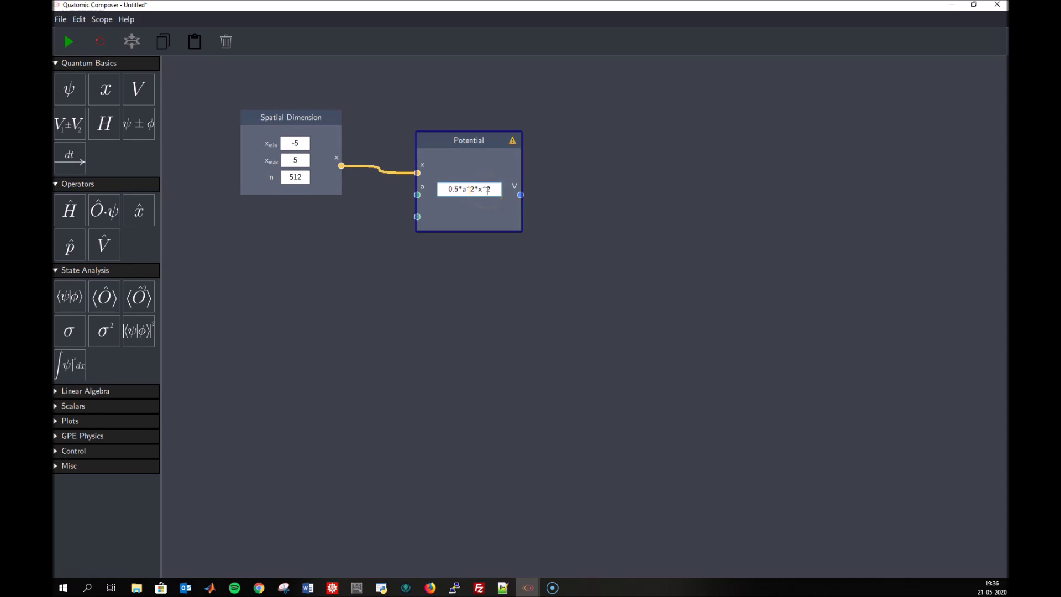
left_click(447, 189)
left_click(433, 242)
left_click(261, 293)
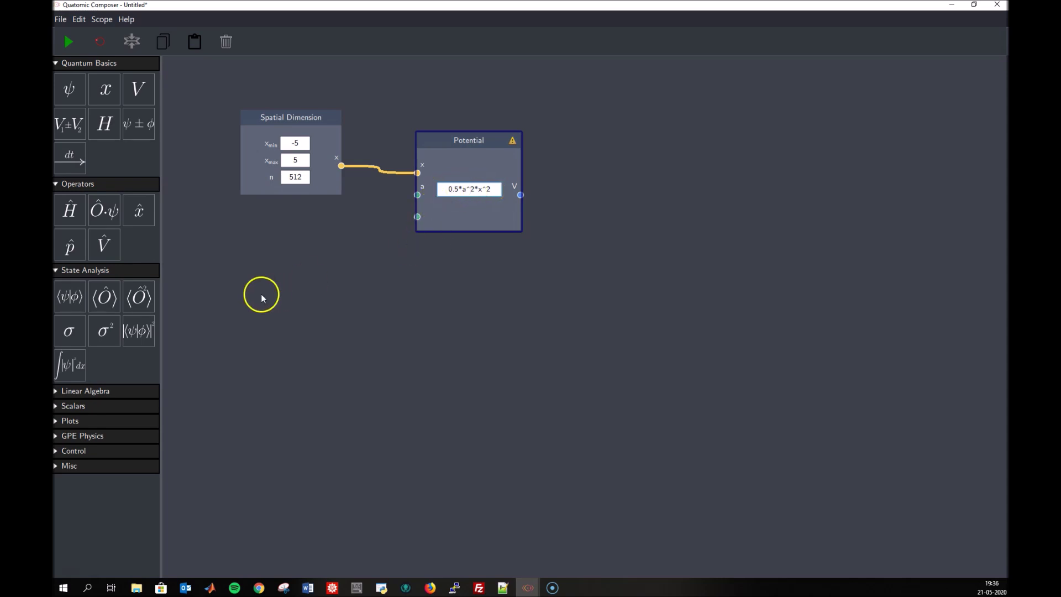
Step: Add a Scalar Input node below the Spatial Dimension node and connect it to the Potential node's a input
left_click(87, 405)
left_click(74, 433)
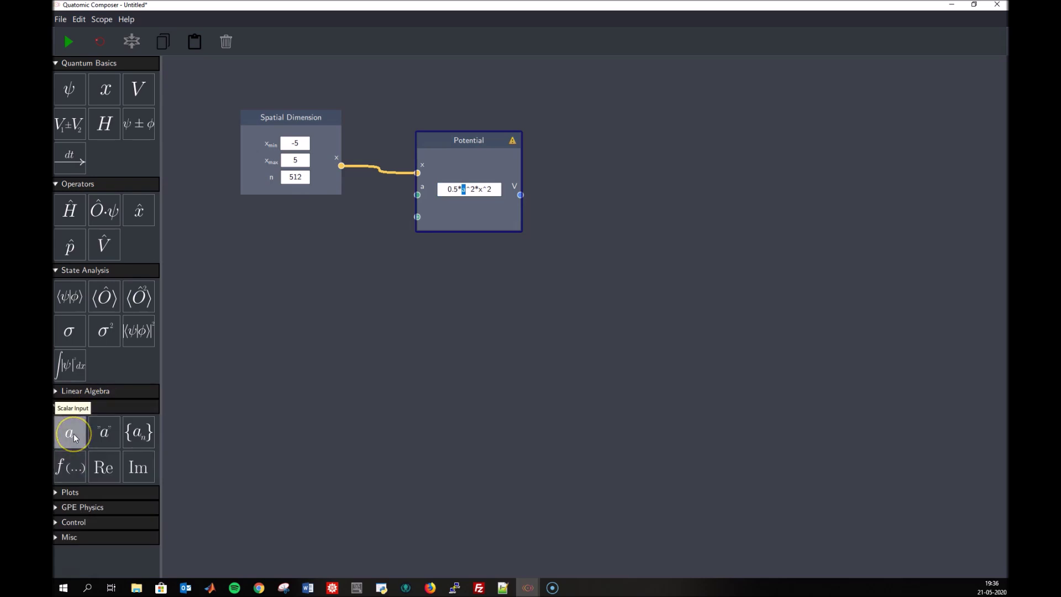
left_click_drag(69, 437, 286, 214)
left_click_drag(345, 239, 417, 194)
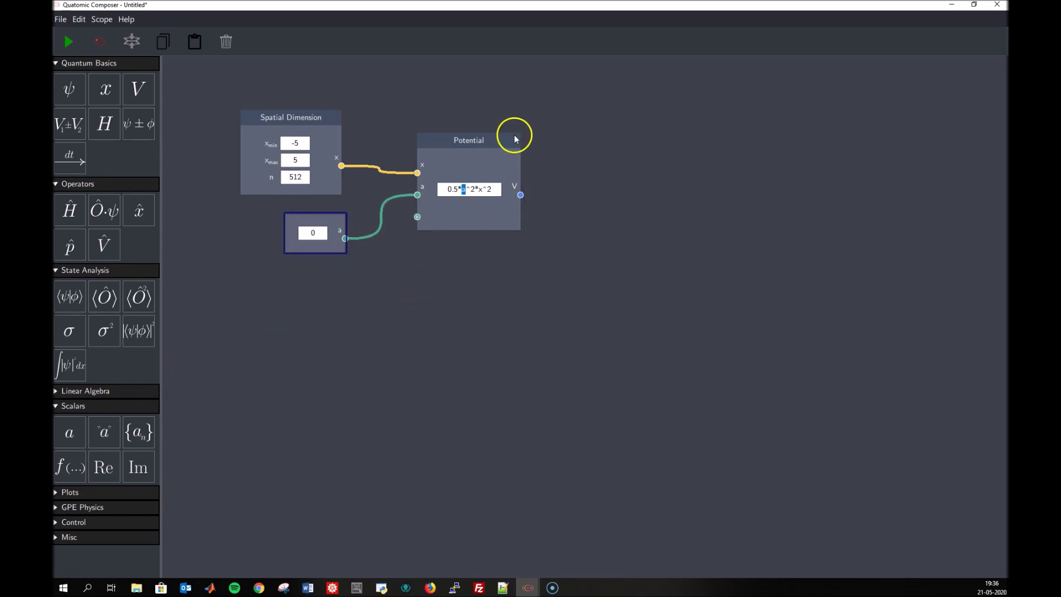
left_click(453, 205)
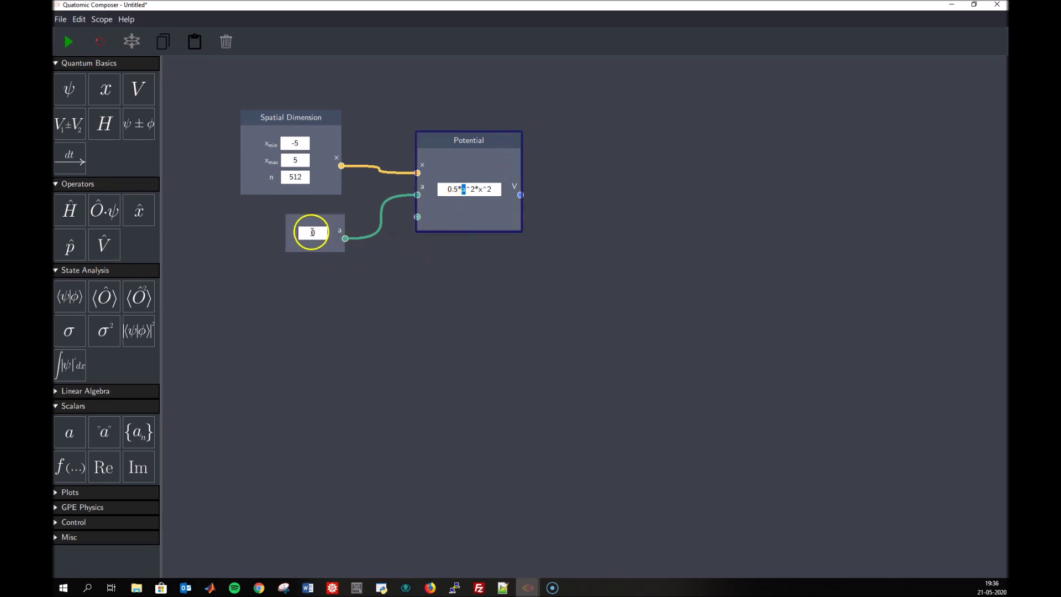
left_click(476, 209)
Step: Set the scalar input a to 2
double_click(313, 233)
type("2")
left_click(388, 330)
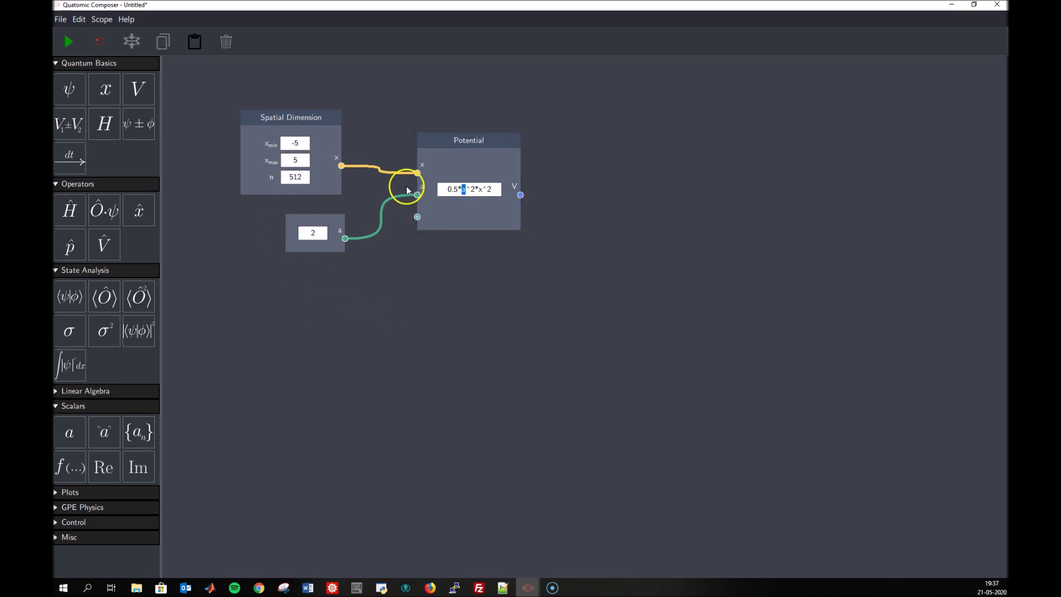
left_click(490, 220)
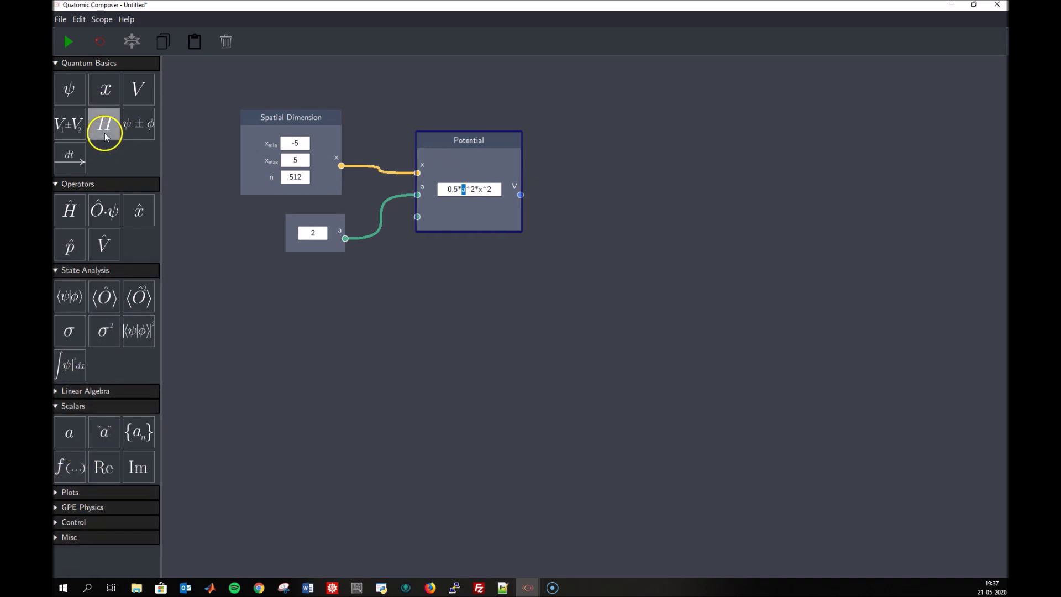
Step: Add a Hamiltonian node beside the Potential node and connect the potential's V output to its V input
left_click_drag(97, 119, 574, 155)
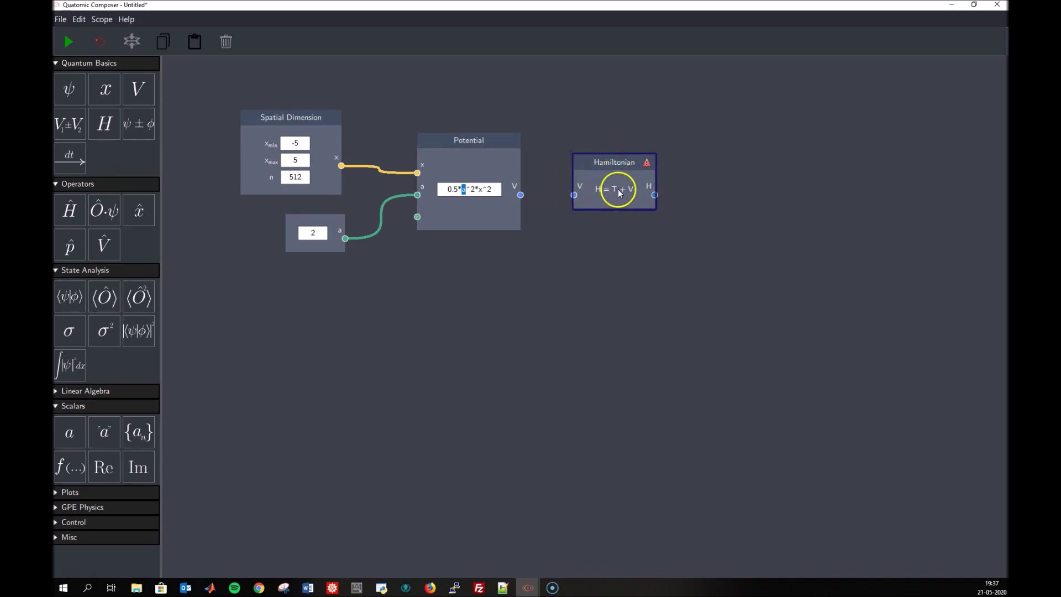
left_click_drag(625, 168, 626, 169)
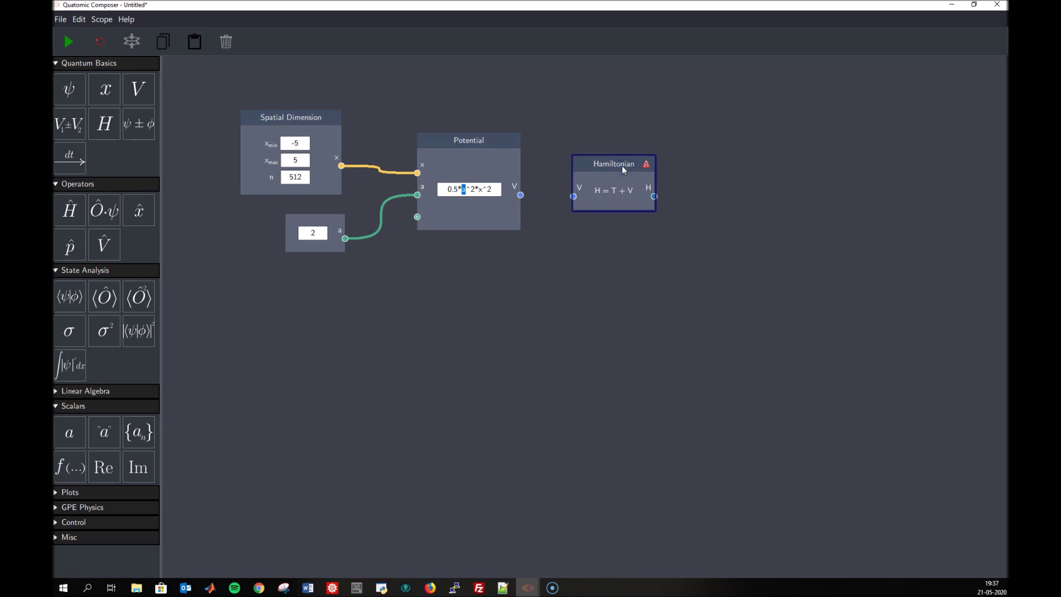
left_click(521, 195)
left_click_drag(521, 198, 573, 200)
Step: Add an Energy Plot node beyond the Hamiltonian, feed it the Potential node's V output and enable the V curve
left_click(112, 490)
scroll(114, 487, "down", 1)
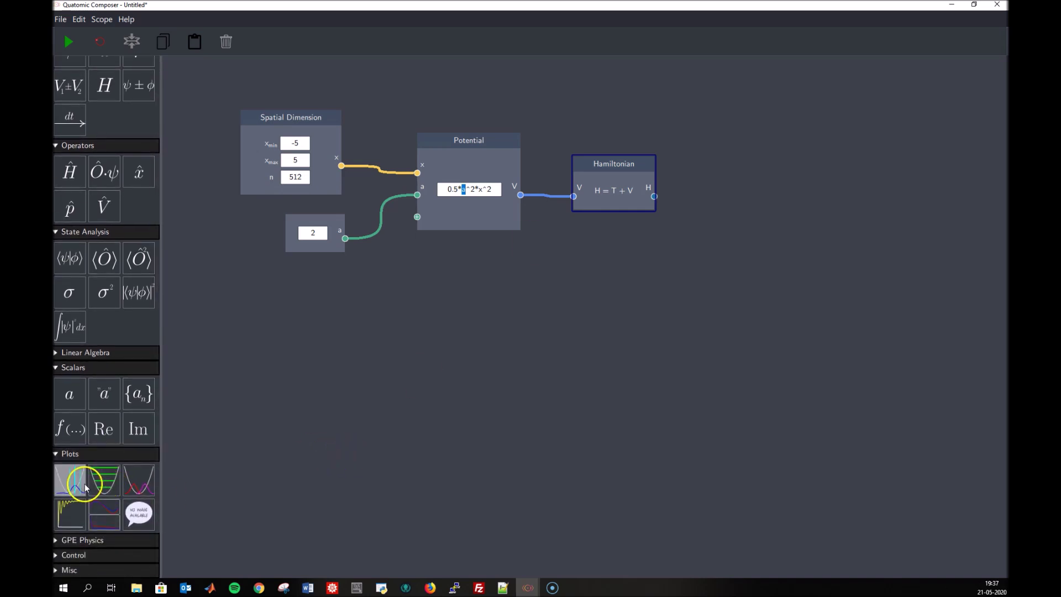
left_click_drag(105, 481, 702, 95)
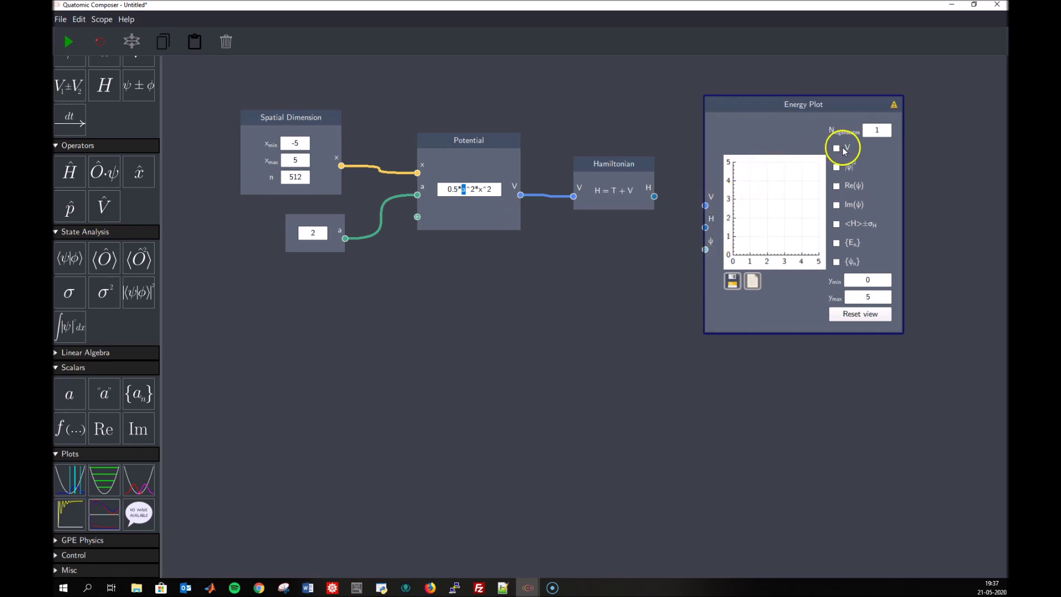
left_click_drag(521, 195, 706, 206)
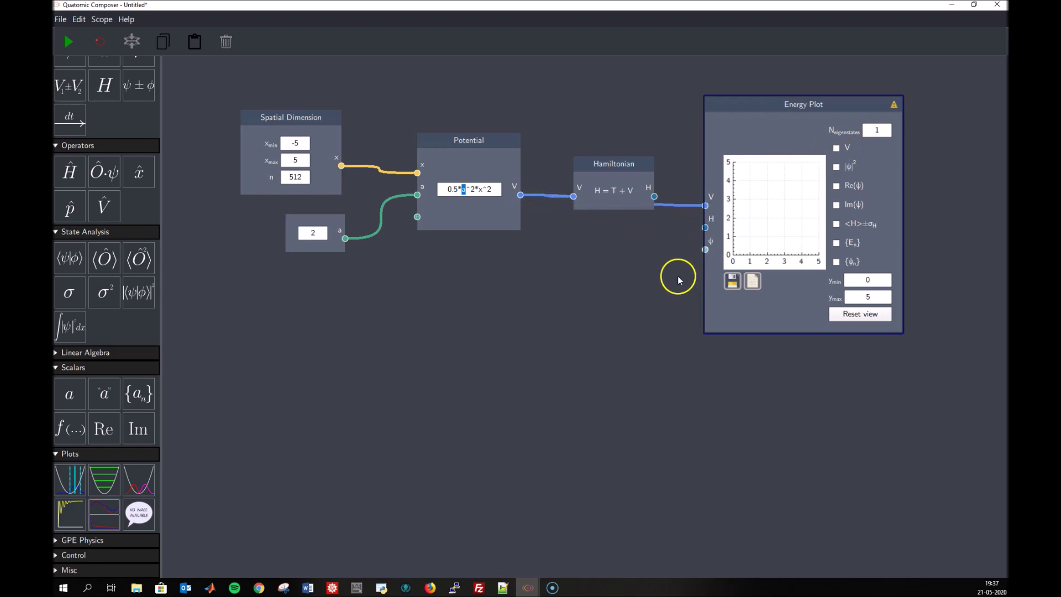
left_click(837, 149)
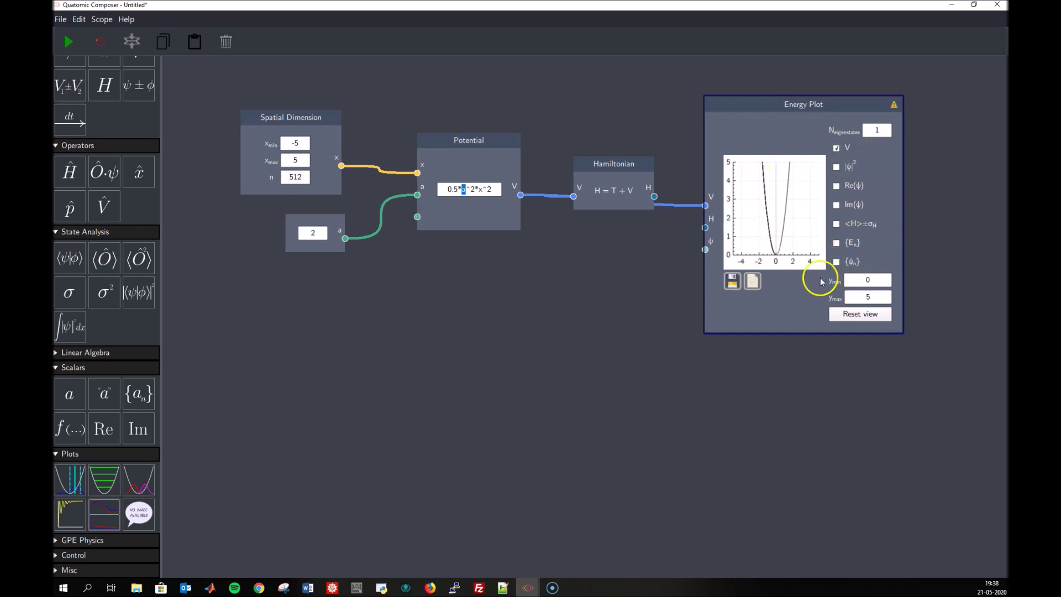
Step: Vary the scalar input a to see its effect on the plotted potential, using 1, 0 and finally 1
double_click(314, 232)
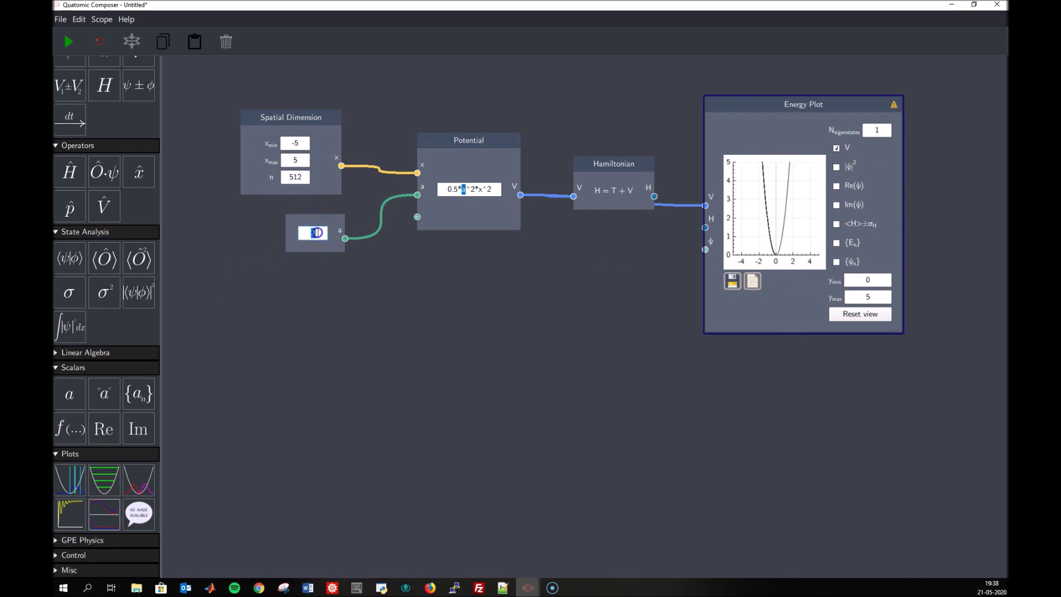
type("1")
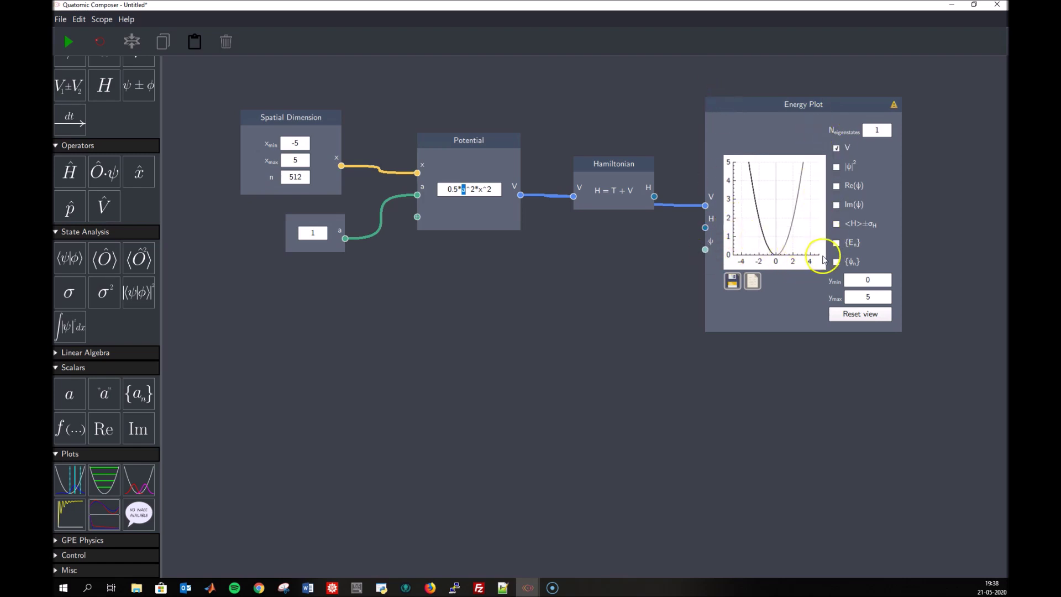
double_click(319, 236)
type("0")
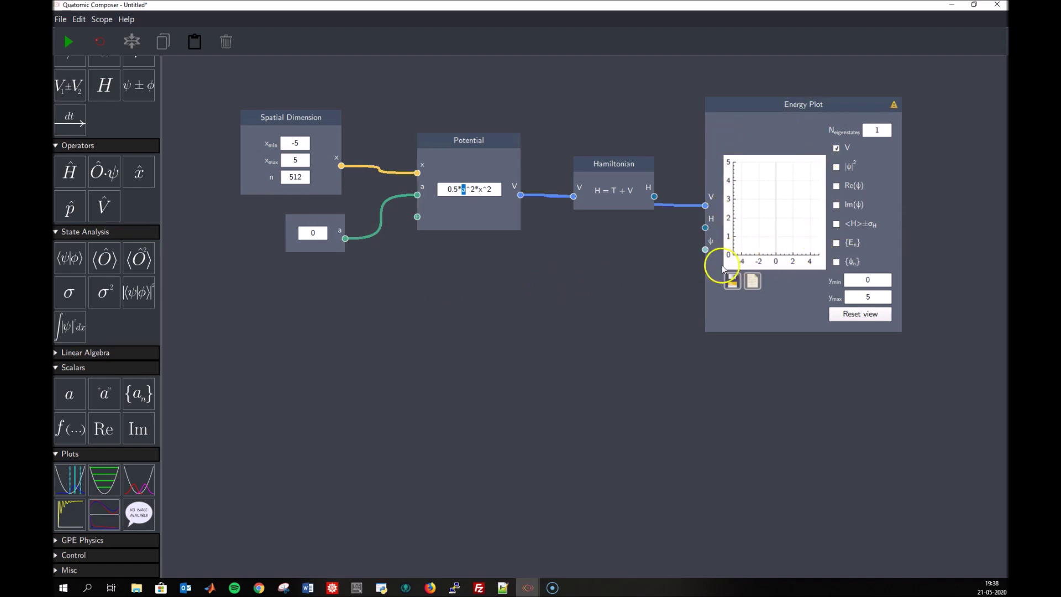
double_click(319, 236)
type("1")
key("Return")
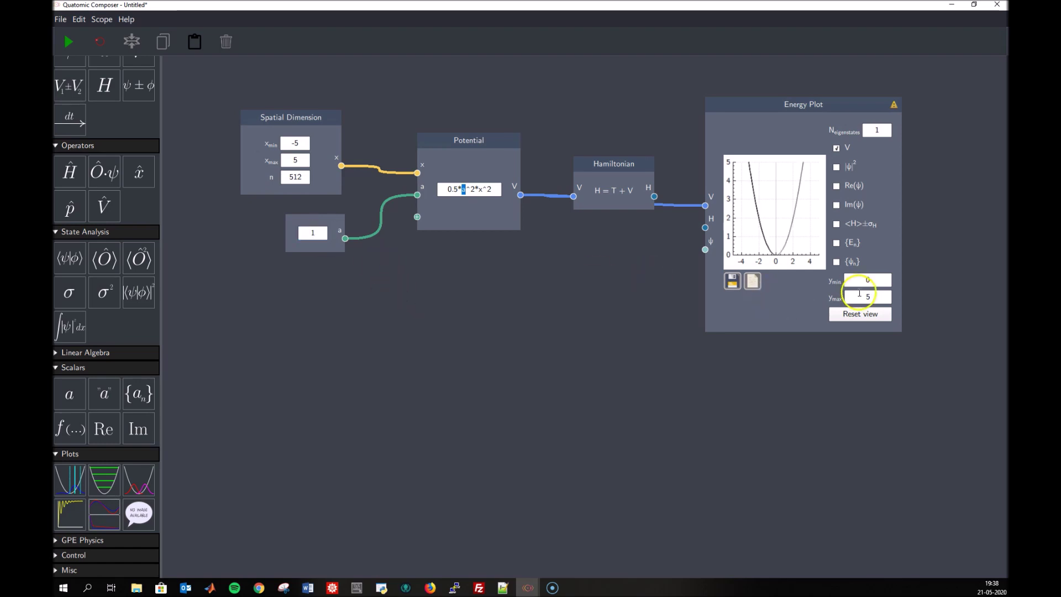
Step: Try y_max values of 10 and 20 in the Energy Plot
double_click(878, 297)
key("Return")
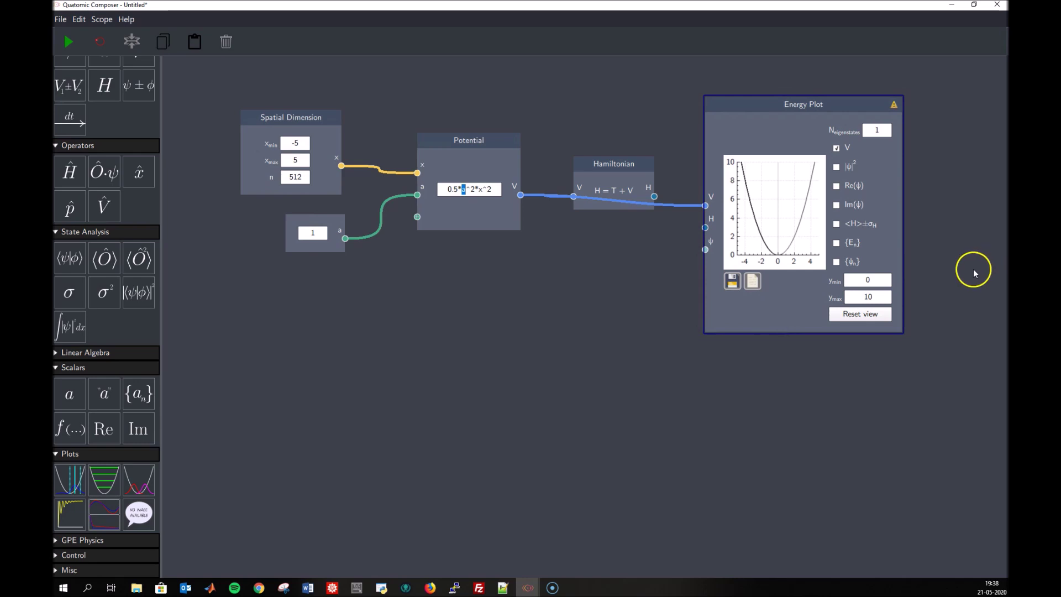
double_click(884, 294)
type("20")
key("Return")
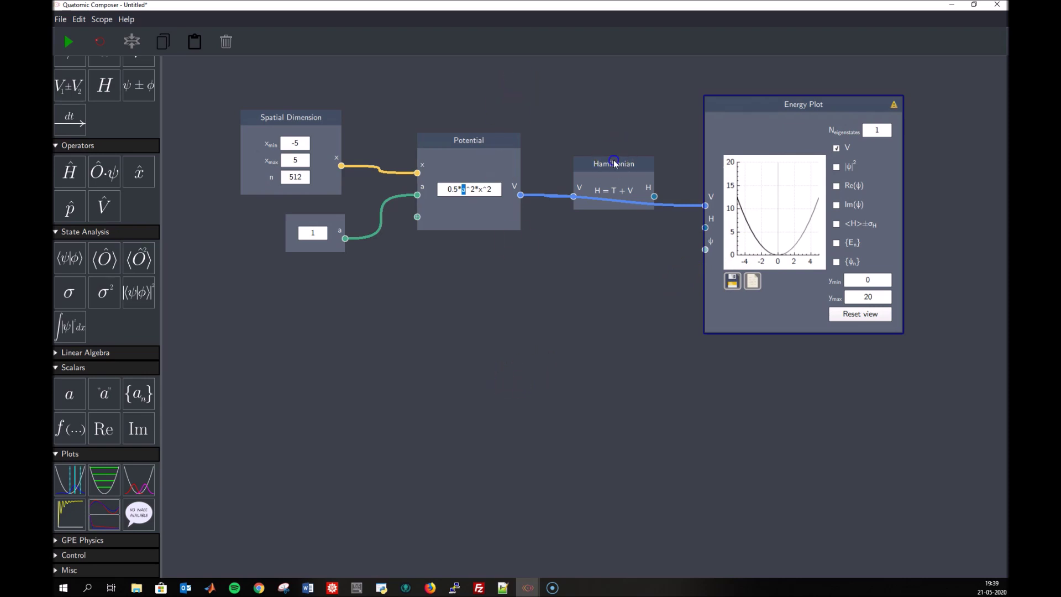
Step: Move the Hamiltonian node up clear of the potential's connection to the plot and set the Energy Plot's y_max to 10
left_click_drag(615, 164, 606, 114)
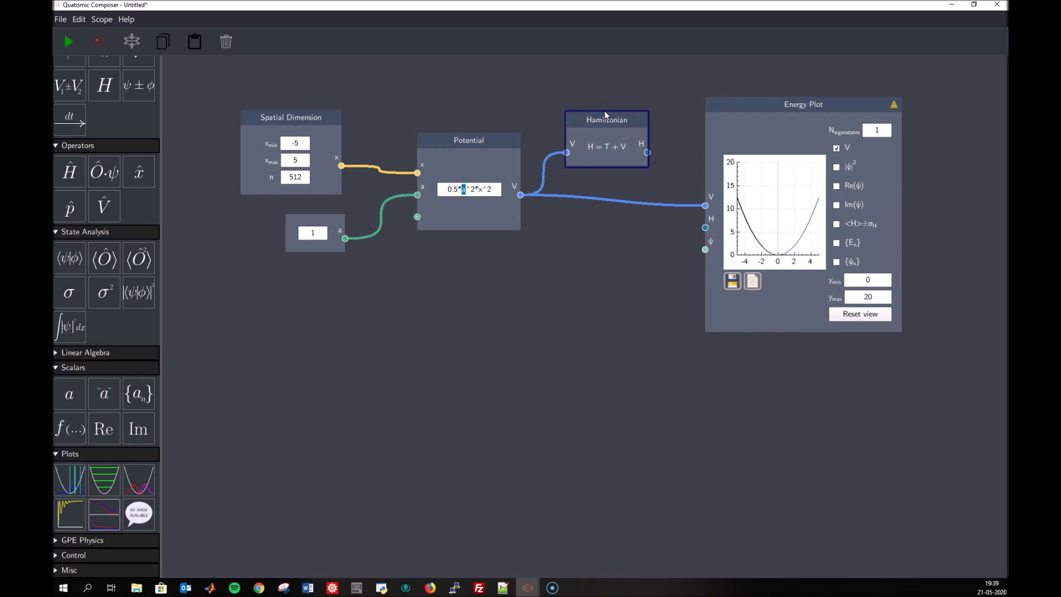
double_click(873, 298)
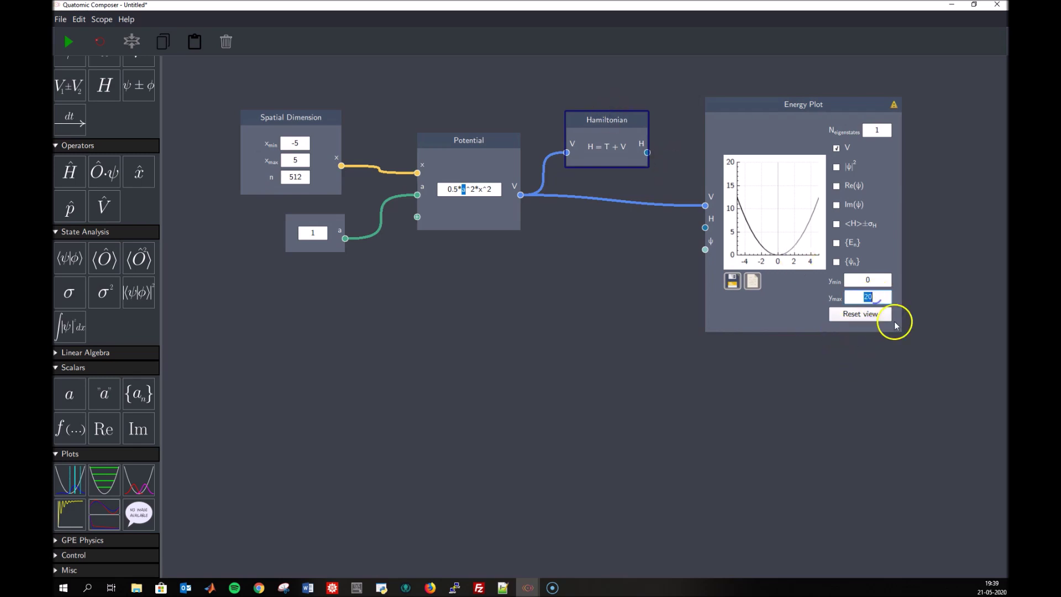
type("10")
key("Return")
left_click(776, 310)
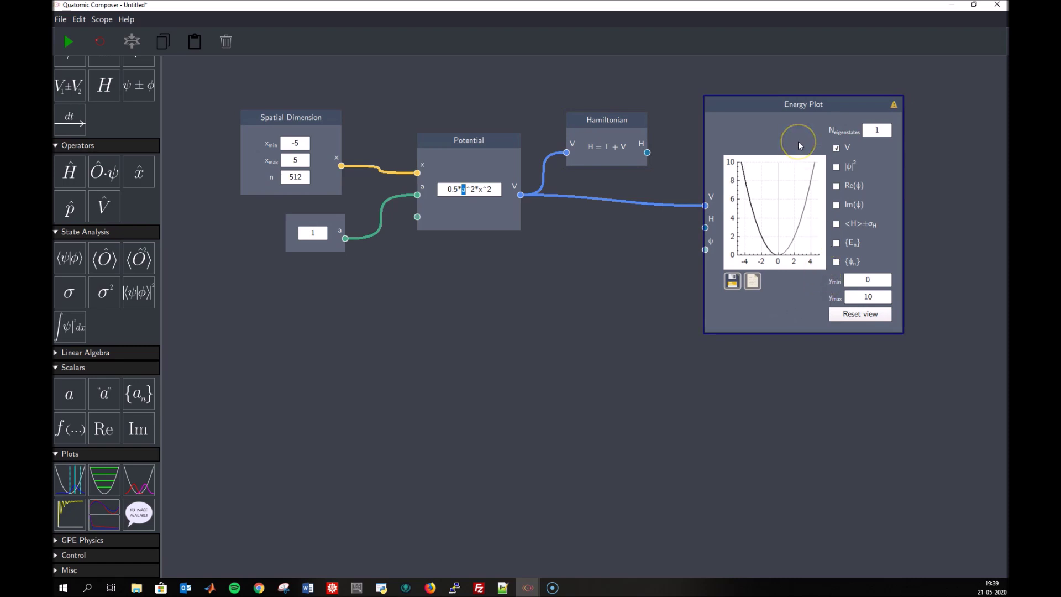
Step: Feed the Hamiltonian's H output into the Energy Plot and display 3 eigenstates along with their energies {En}
left_click(839, 262)
left_click_drag(647, 153, 705, 228)
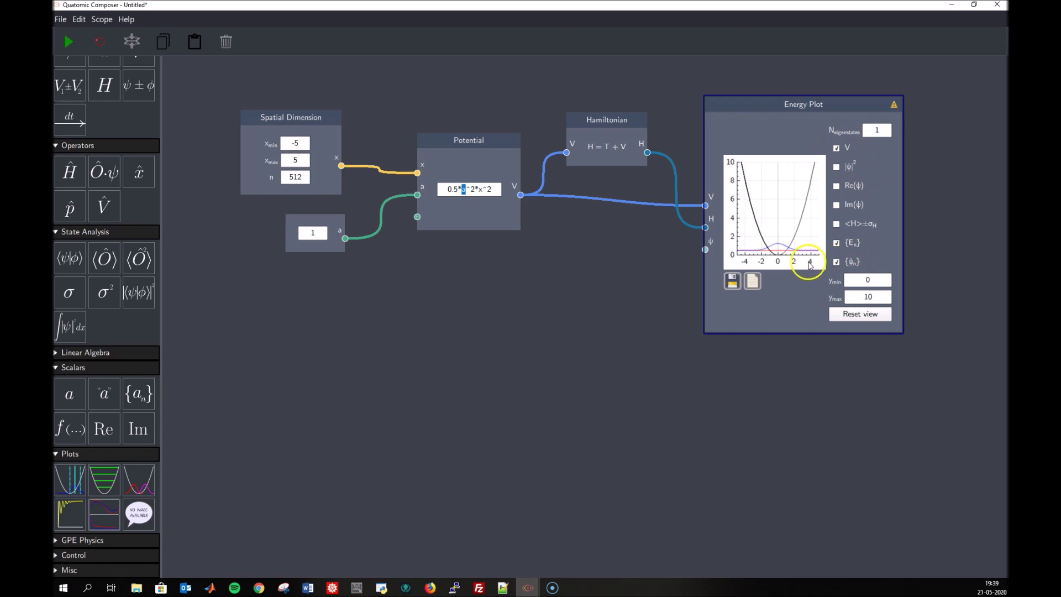
double_click(878, 131)
type("3")
left_click(888, 186)
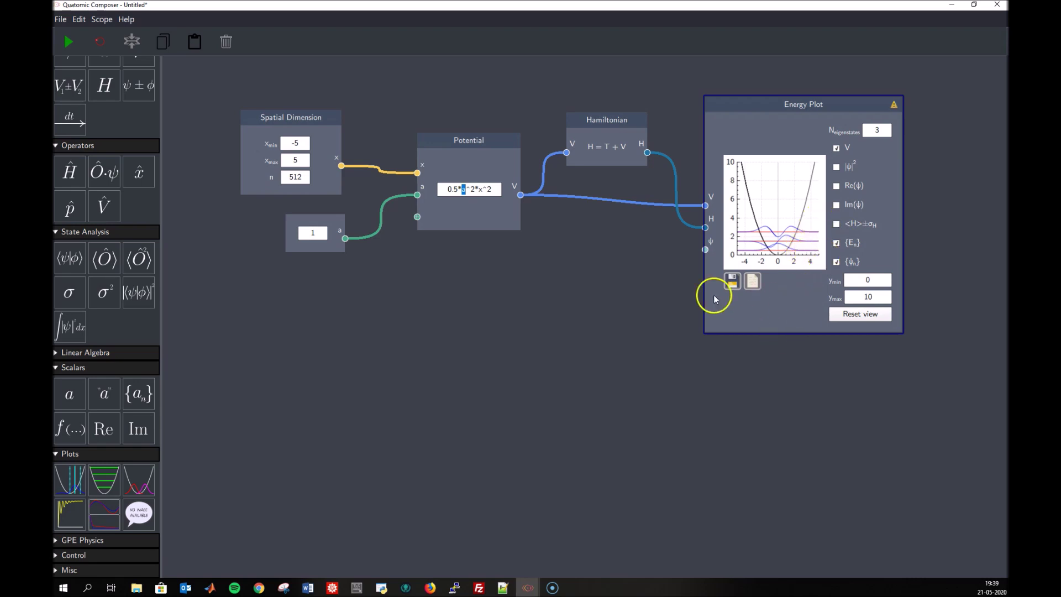
Step: Vary the scalar a to see its effect on the plotted eigenstates, using 0.5 and finally 2
double_click(313, 233)
type("0.5")
left_click(459, 286)
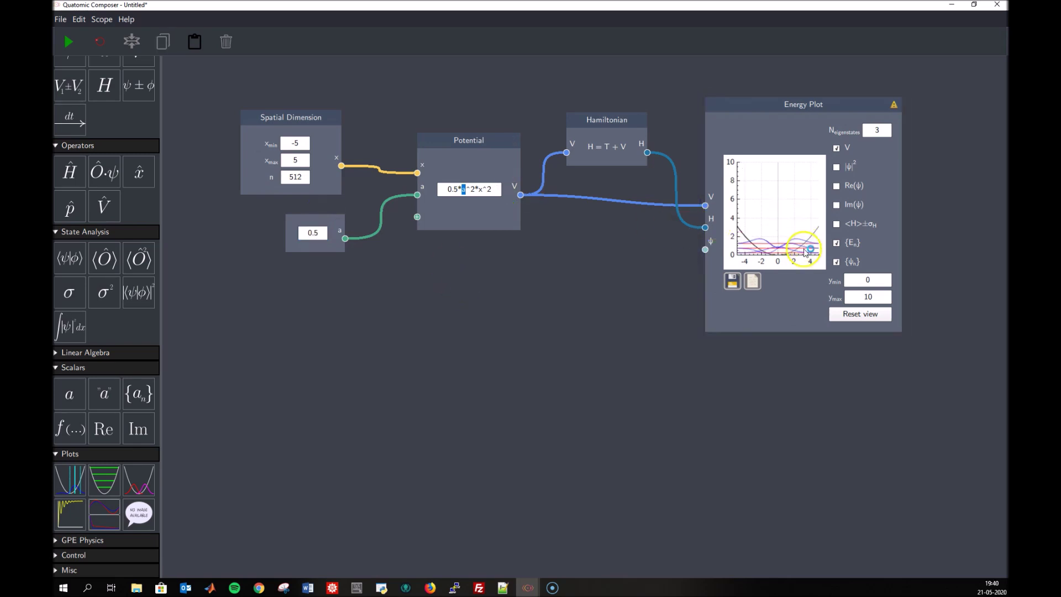
double_click(314, 232)
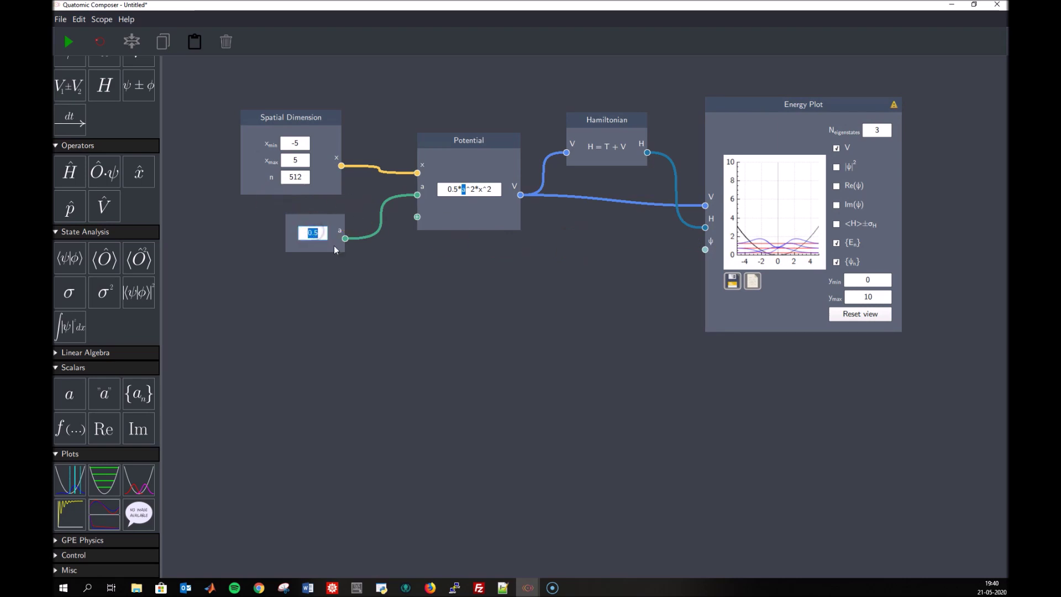
type("2")
left_click(426, 306)
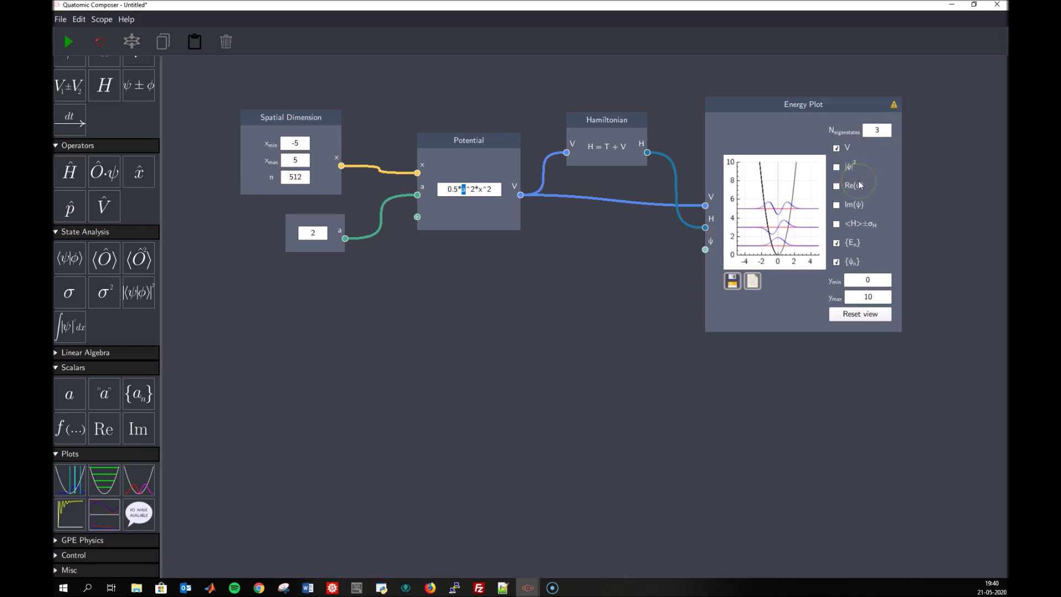
Step: Replace the Potential node's expression with -box(-a, a)
left_click(482, 221)
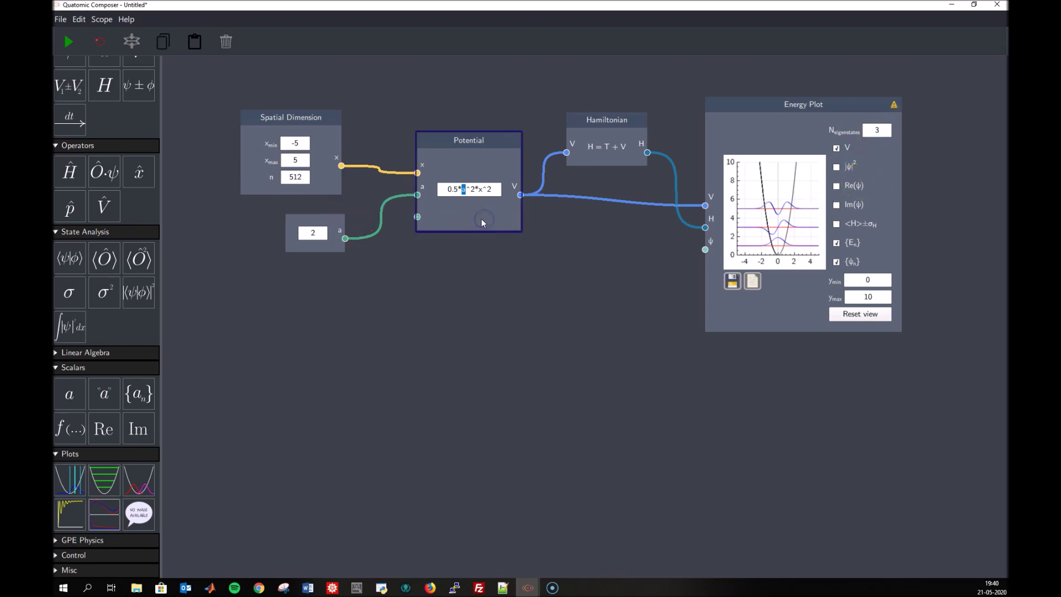
triple_click(461, 190)
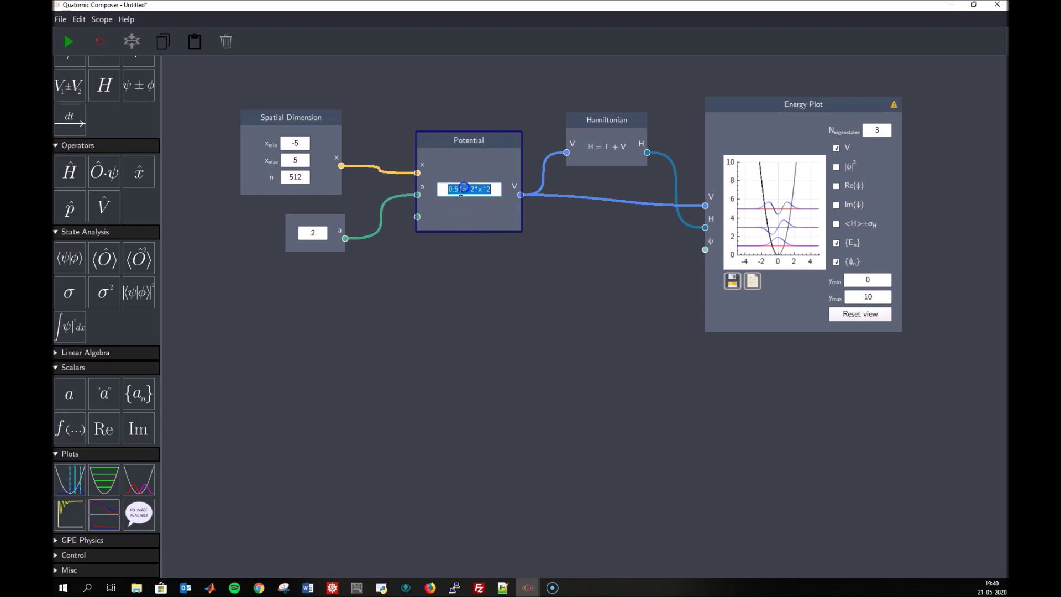
left_click(463, 190)
left_click_drag(477, 189, 510, 189)
key("BackSpace")
key("Return")
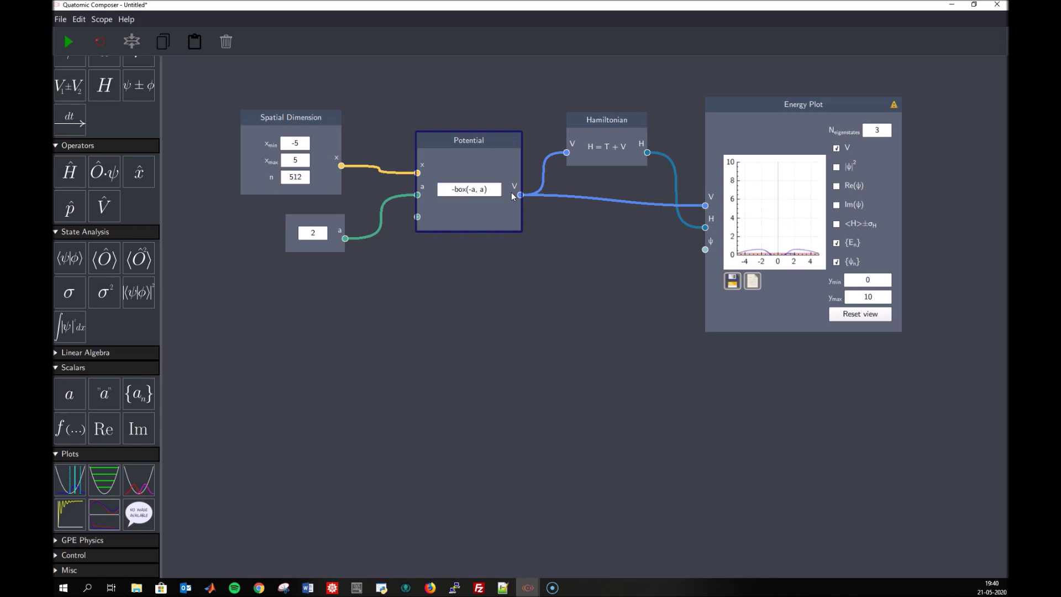
Step: Set the Energy Plot's y_min to -10
double_click(881, 279)
type("-10")
key("Return")
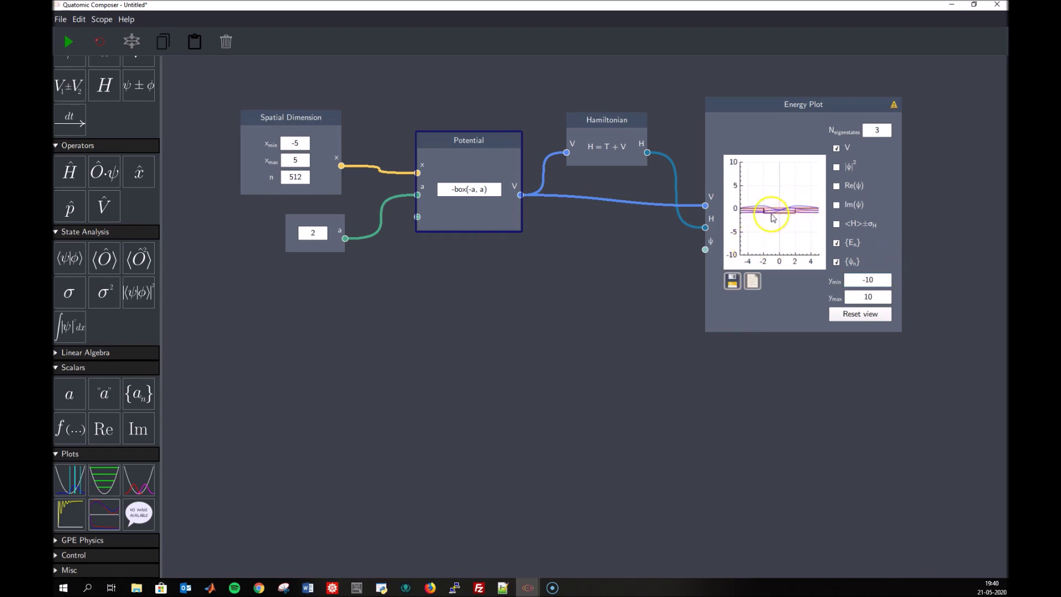
Step: Add a depth factor b to the box potential so that the expression reads -b*box(-a, a)
double_click(455, 190)
left_click(463, 188)
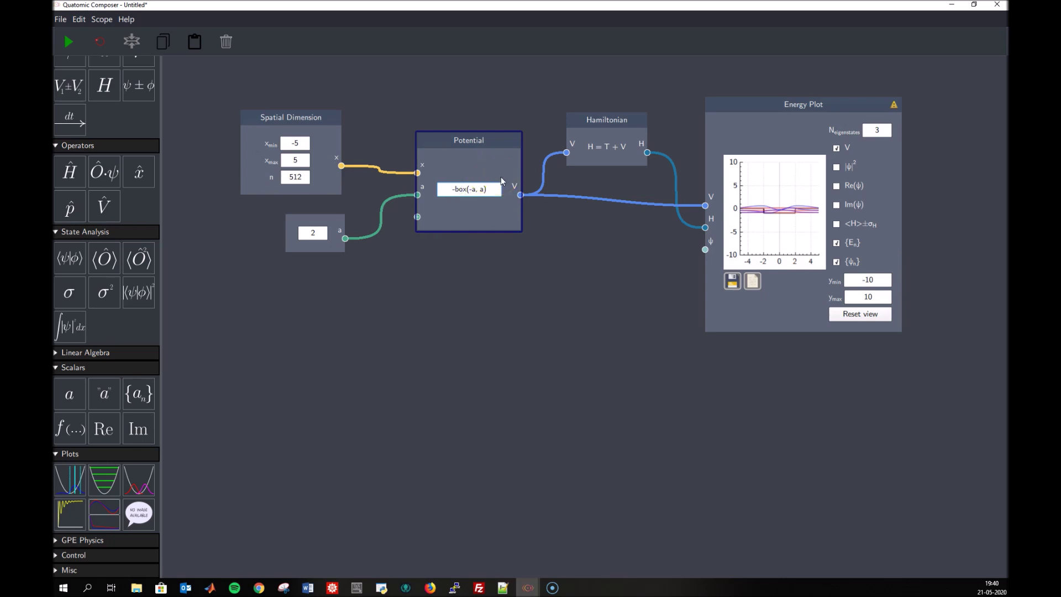
type("b*")
left_click(473, 232)
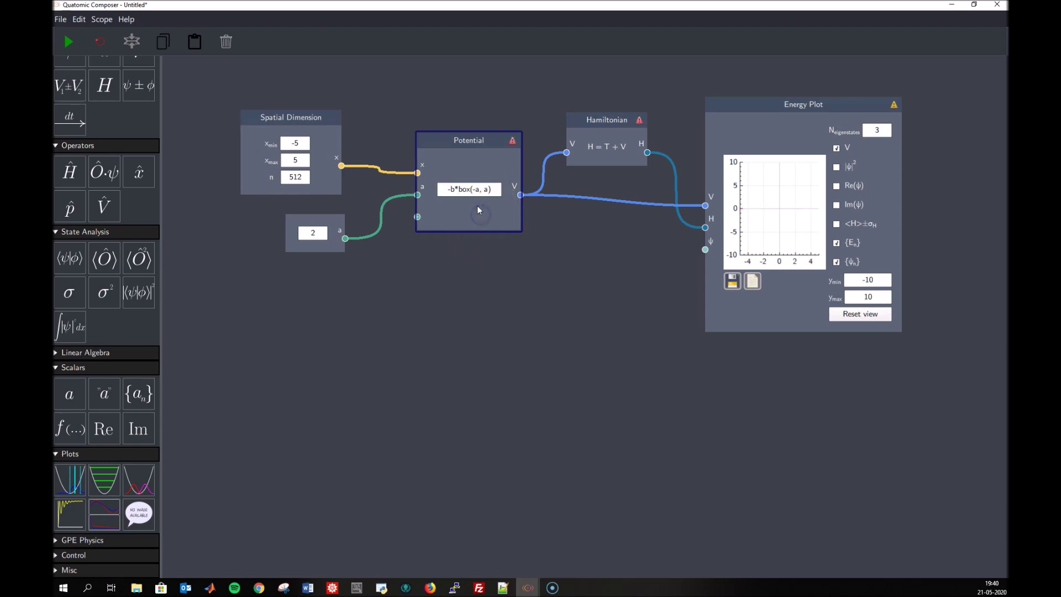
Step: Add a scalar named b below scalar a, connect it to the Potential's free input and set its value to 10
mouse_move(512, 141)
left_click_drag(69, 393, 286, 264)
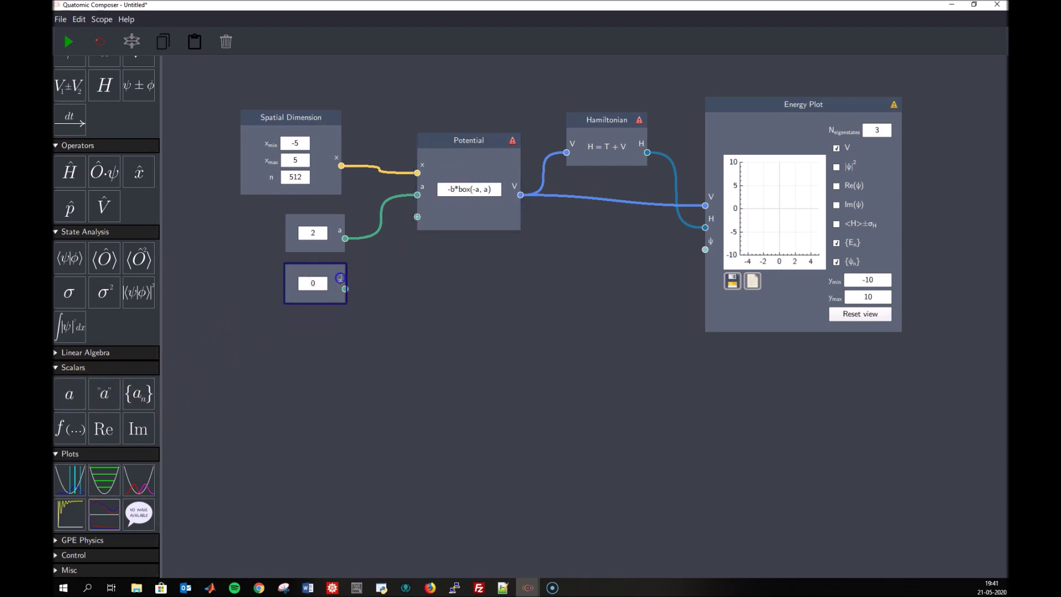
type("b")
left_click_drag(344, 289, 419, 218)
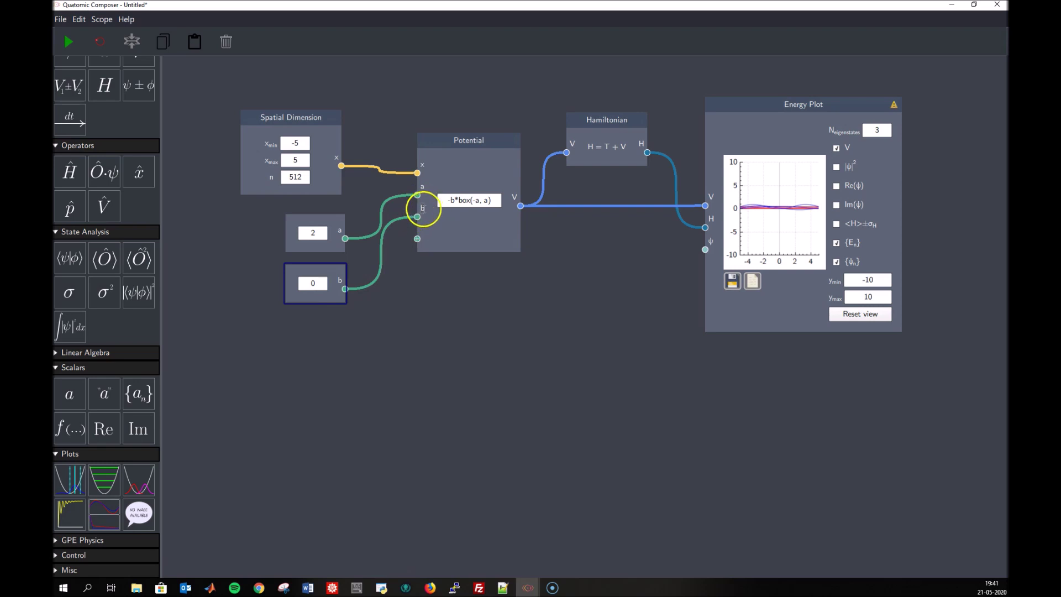
left_click(314, 284)
key("Return")
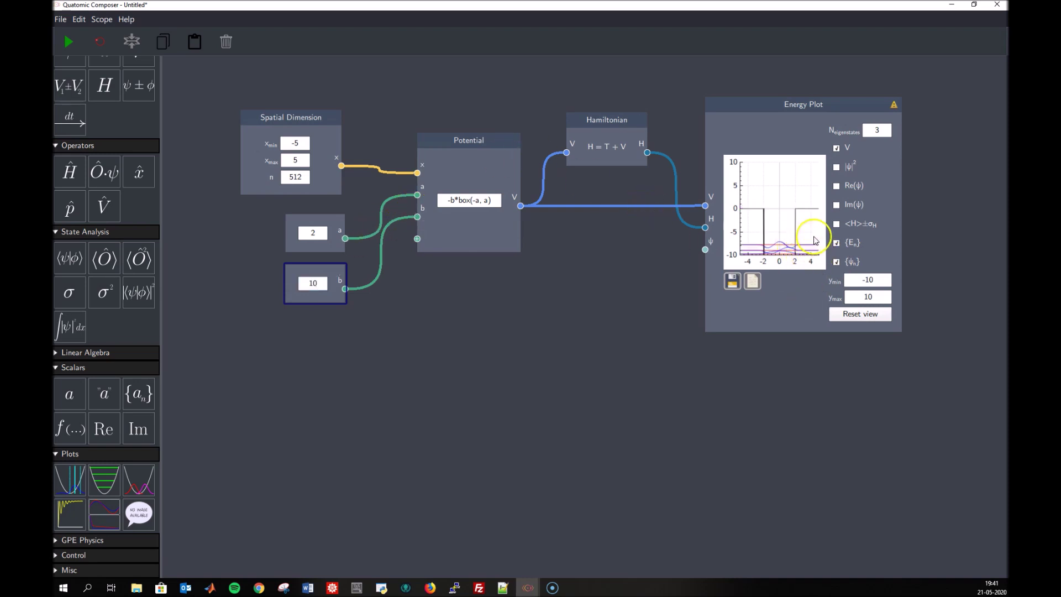
Step: Set the Energy Plot's y_max to 0 and the number of eigenstates to 5
double_click(880, 299)
type("0")
key("Return")
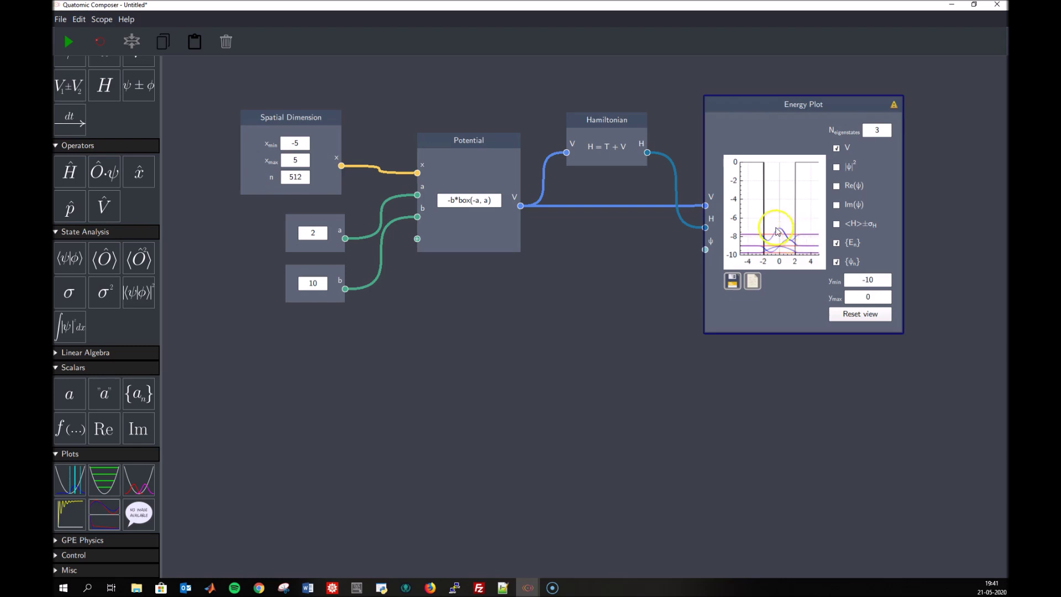
double_click(878, 131)
type("5")
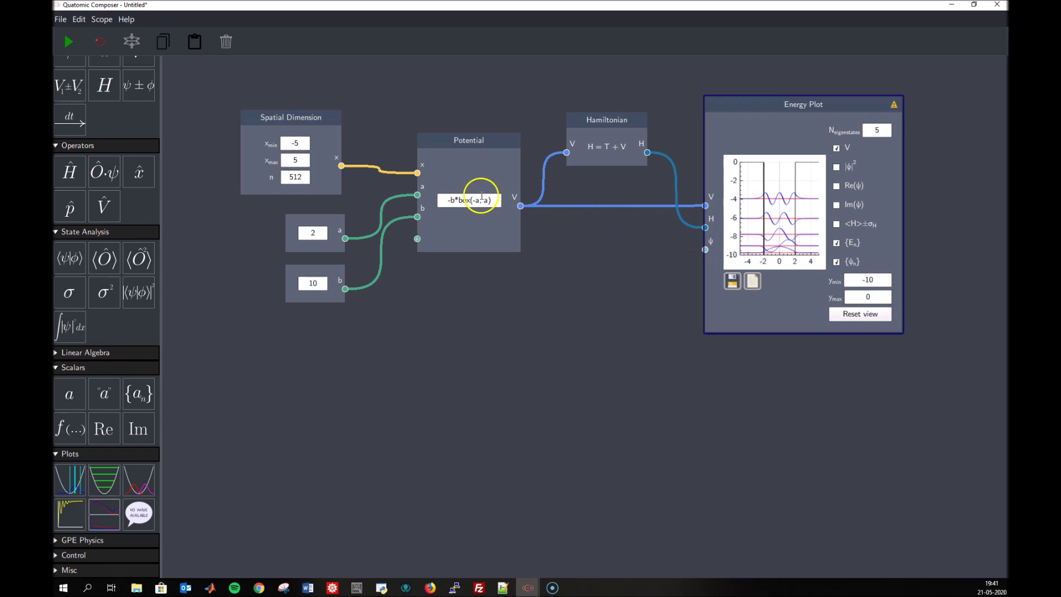
Step: Change the Potential's expression back to the harmonic oscillator 0.5*a^2*x^2
triple_click(457, 202)
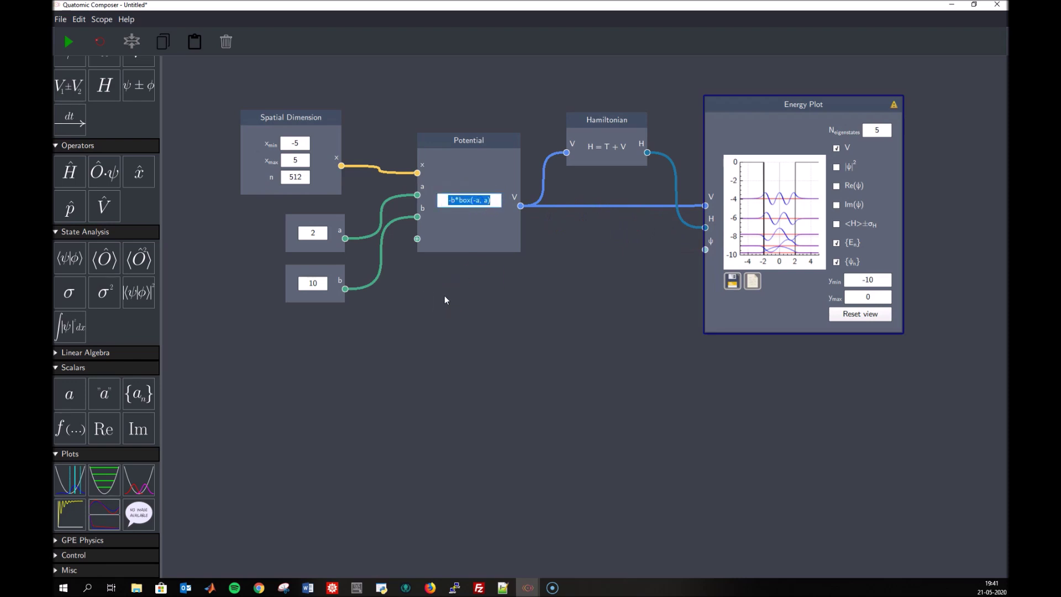
type("0.5")
type("*")
type("z")
type("^2*x")
type("^2")
left_click(446, 299)
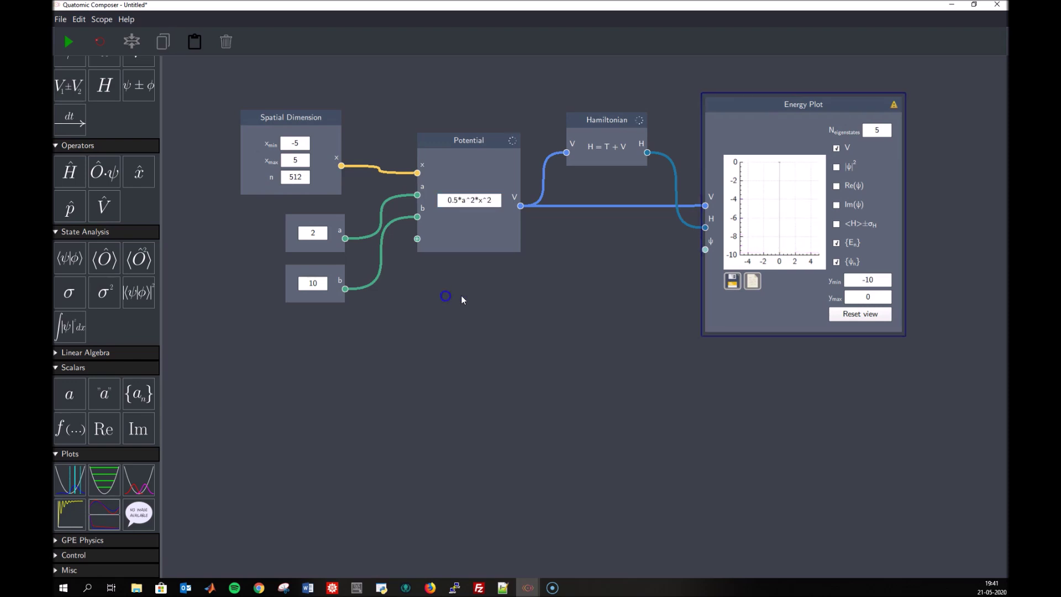
Step: Set the Energy Plot's vertical range to y_min 0 and y_max 10
double_click(874, 278)
left_click(876, 316)
left_click(863, 312)
double_click(870, 280)
left_click(909, 225)
double_click(879, 299)
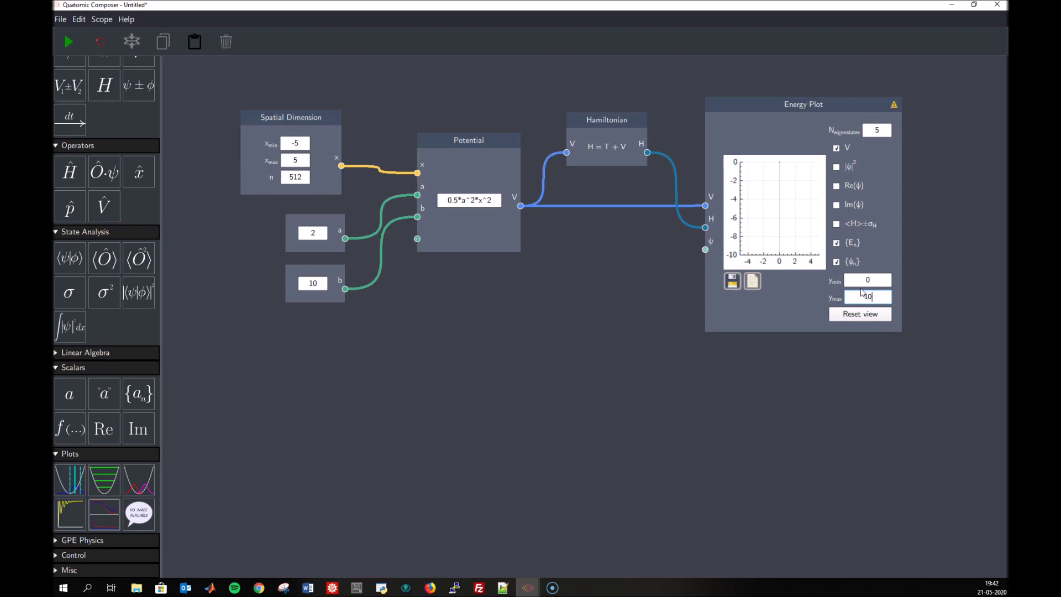
type("10")
left_click(811, 311)
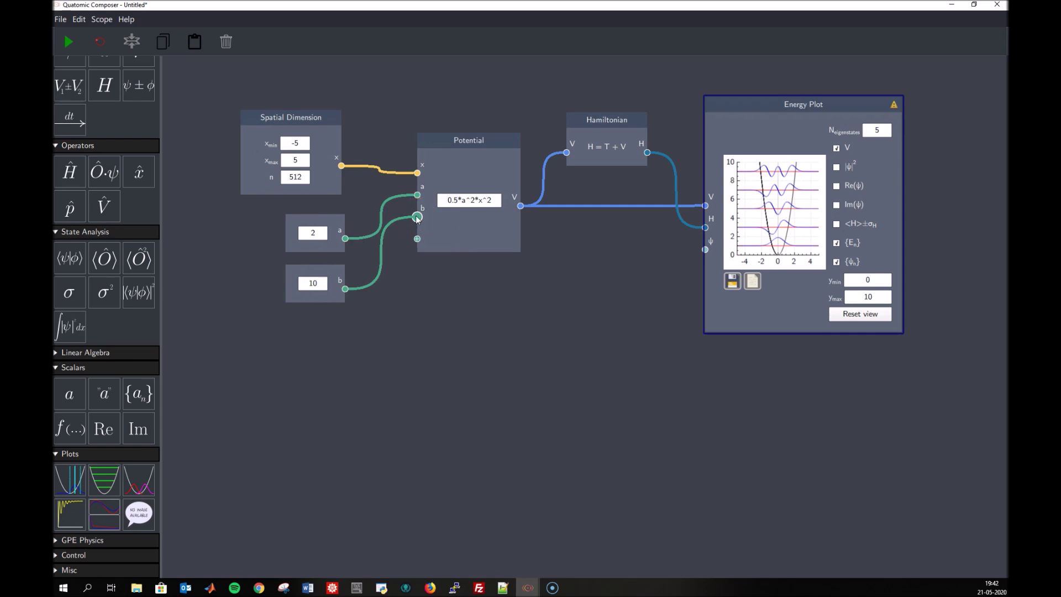
Step: Disconnect scalar b from the Potential and delete the scalar node
left_click_drag(417, 218, 400, 252)
left_click(317, 270)
key("Delete")
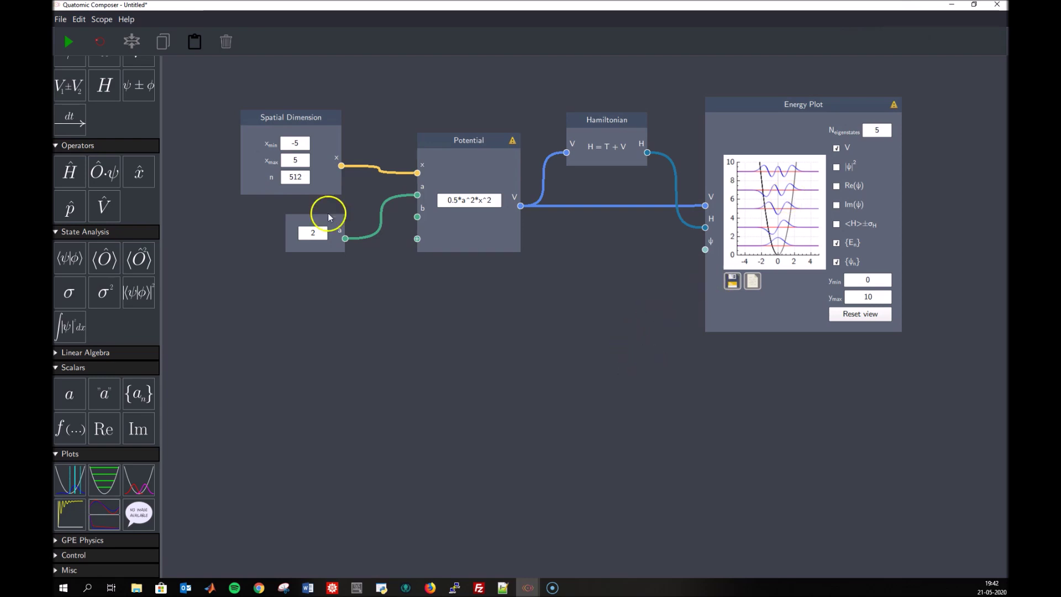
Step: Add a Spectrum node below the Potential, feed it the Hamiltonian's H output and place it under the scalar a
left_click(84, 353)
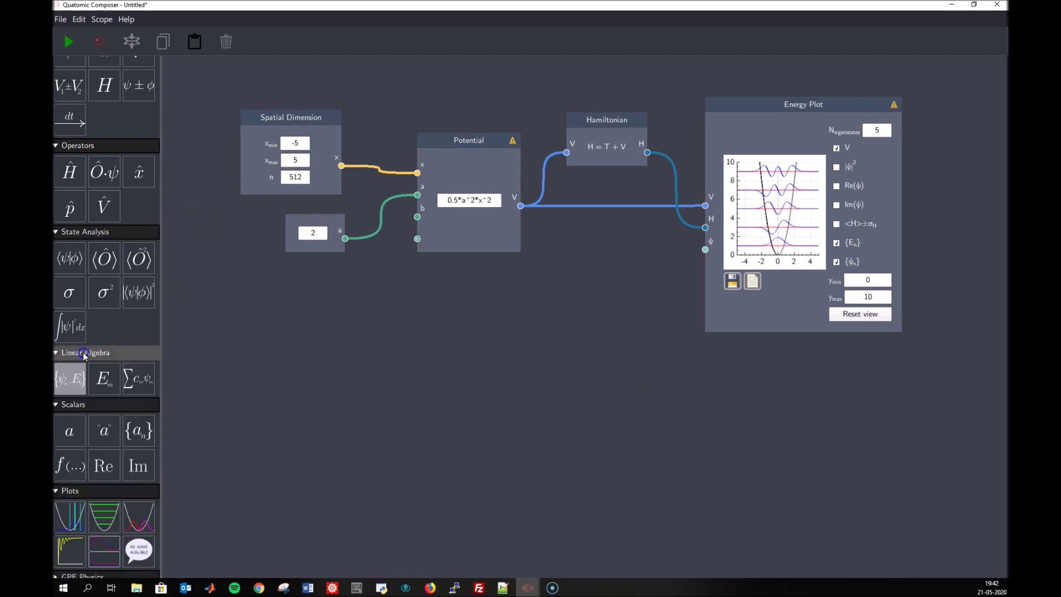
left_click(70, 385)
left_click_drag(69, 387, 446, 285)
left_click_drag(648, 153, 442, 343)
left_click_drag(496, 301, 437, 324)
left_click(453, 358)
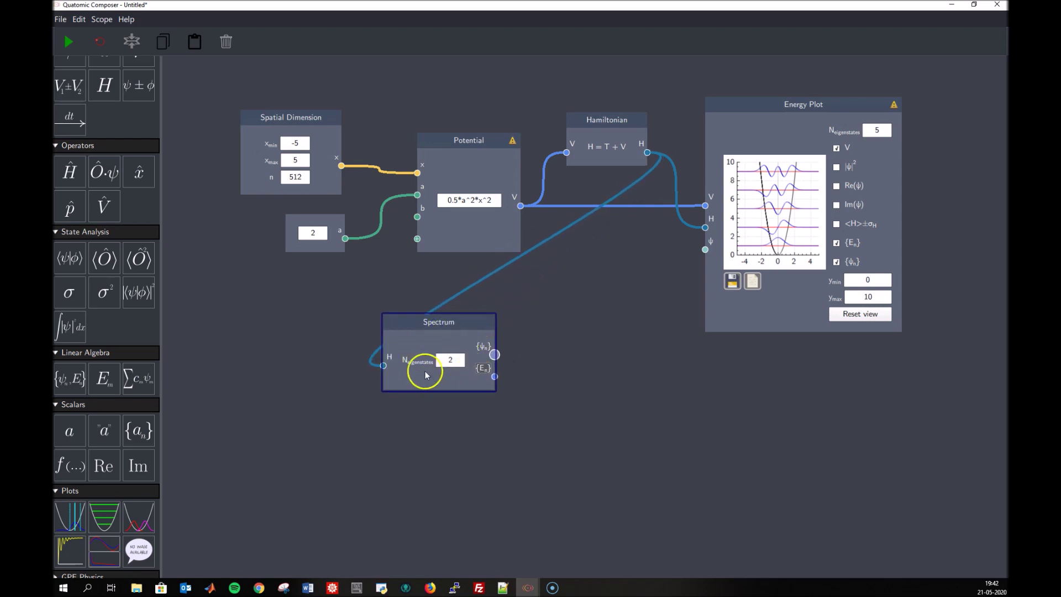
left_click_drag(470, 326, 447, 328)
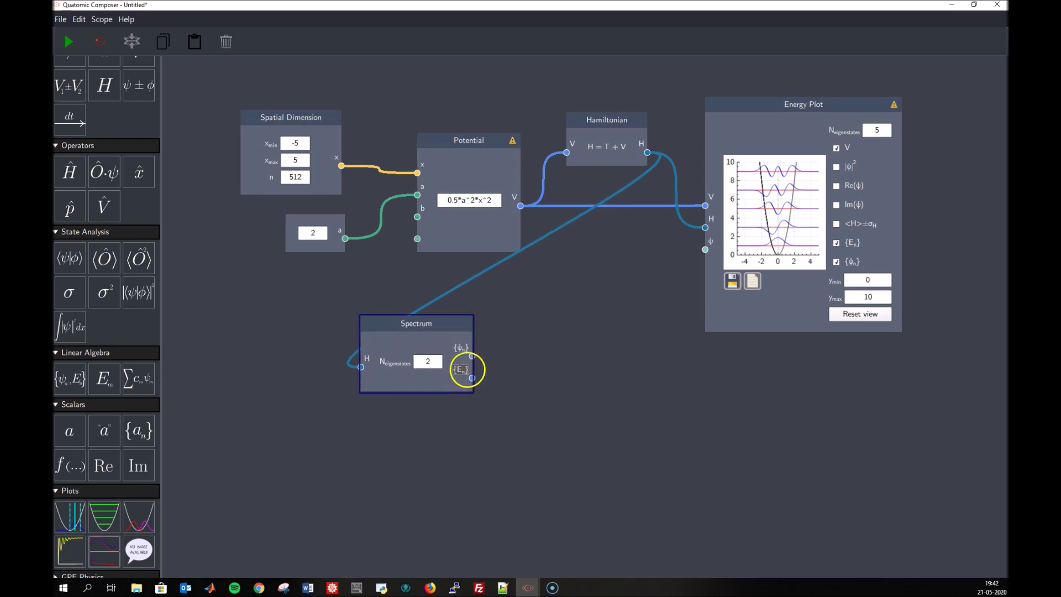
left_click_drag(416, 327, 361, 309)
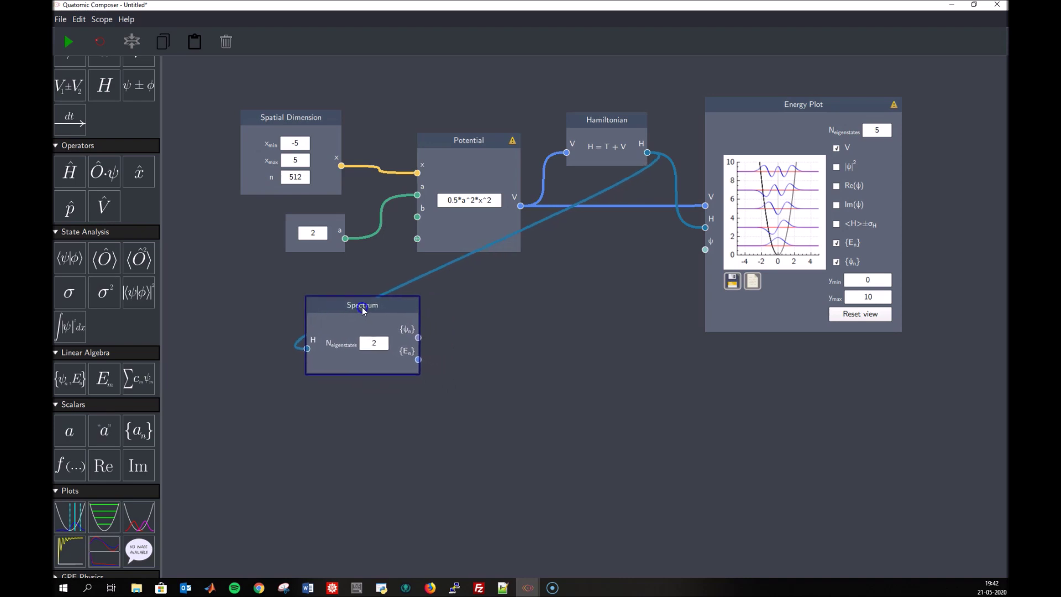
Step: Add a Get Eigenvalue node beside the Spectrum, connect the Spectrum's {En} output to it and set n to 1
left_click_drag(105, 378, 454, 308)
left_click(418, 360)
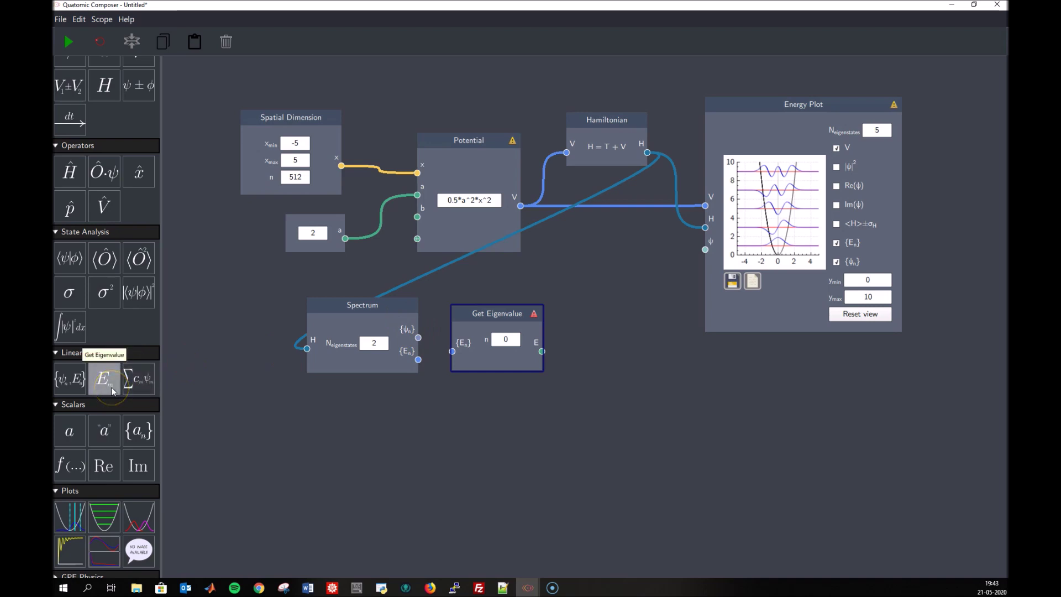
left_click_drag(418, 360, 450, 357)
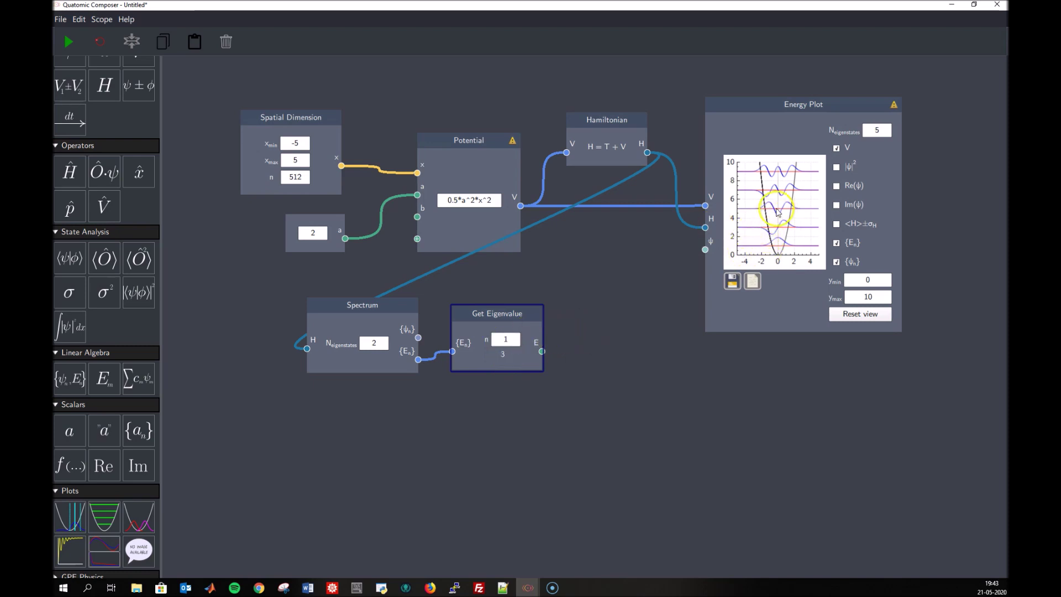
Step: Set the Get Eigenvalue node's n to 2 and the Spectrum's number of eigenstates to 5
double_click(520, 338)
type("2")
left_click(519, 363)
mouse_move(534, 316)
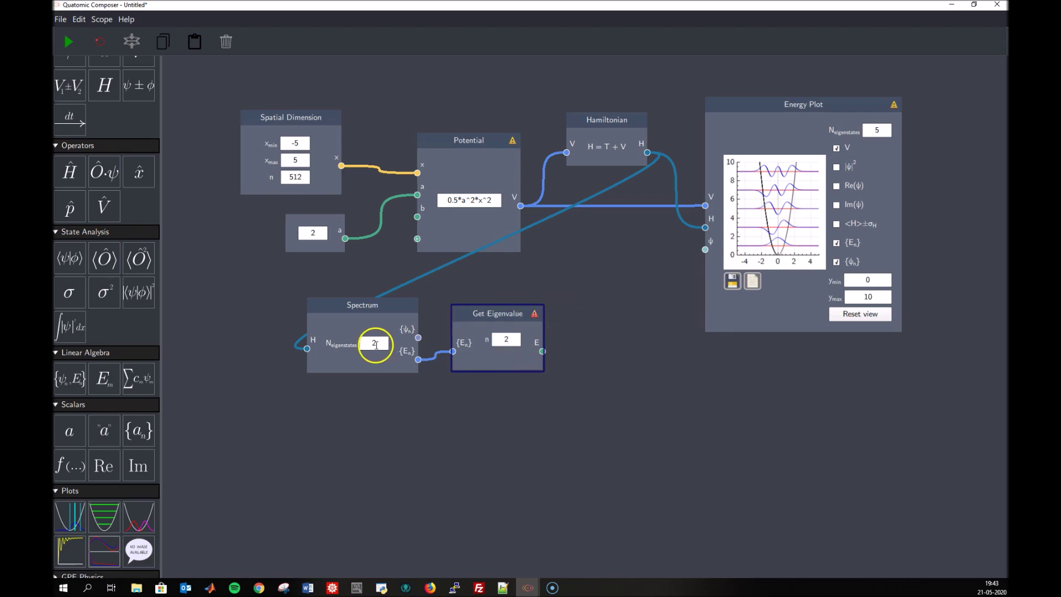
left_click_drag(370, 344, 376, 345)
type("5")
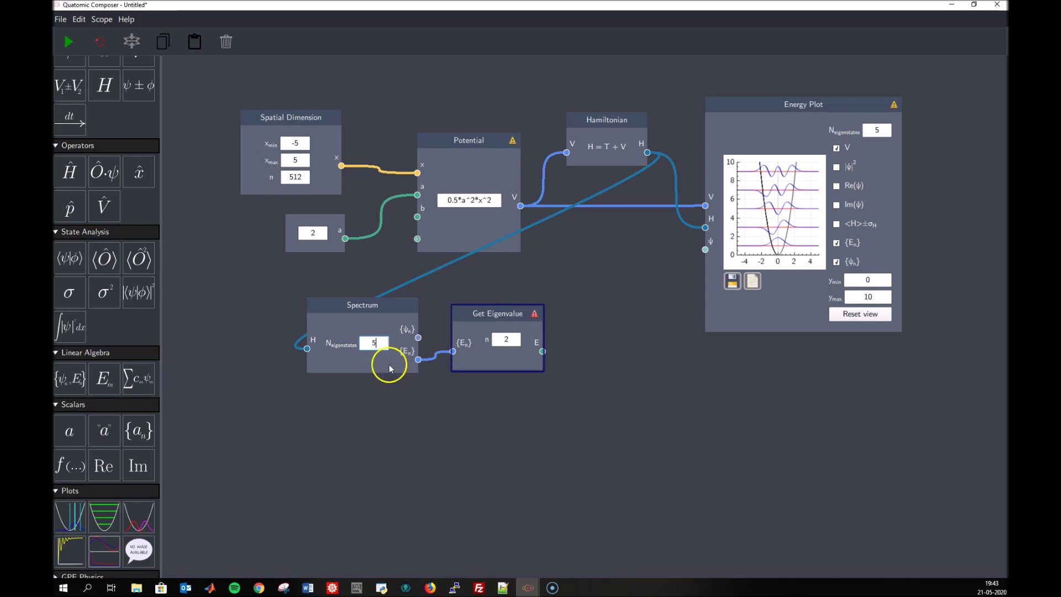
left_click(486, 381)
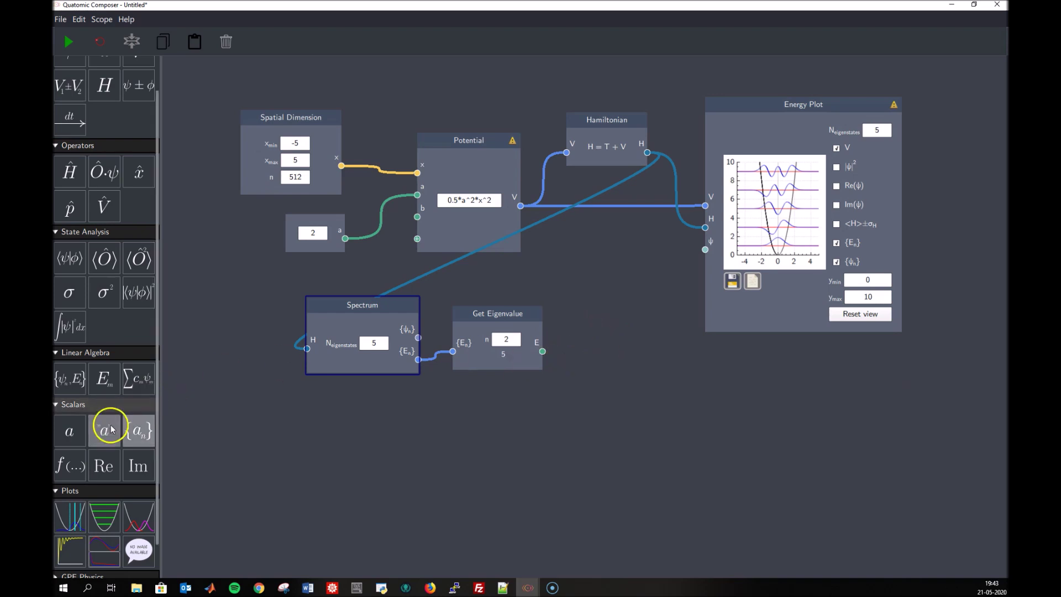
Step: Connect Get Eigenvalue's E output to a new scalar display and place a comment above it reading "Second excited state energy"
left_click_drag(105, 432, 586, 323)
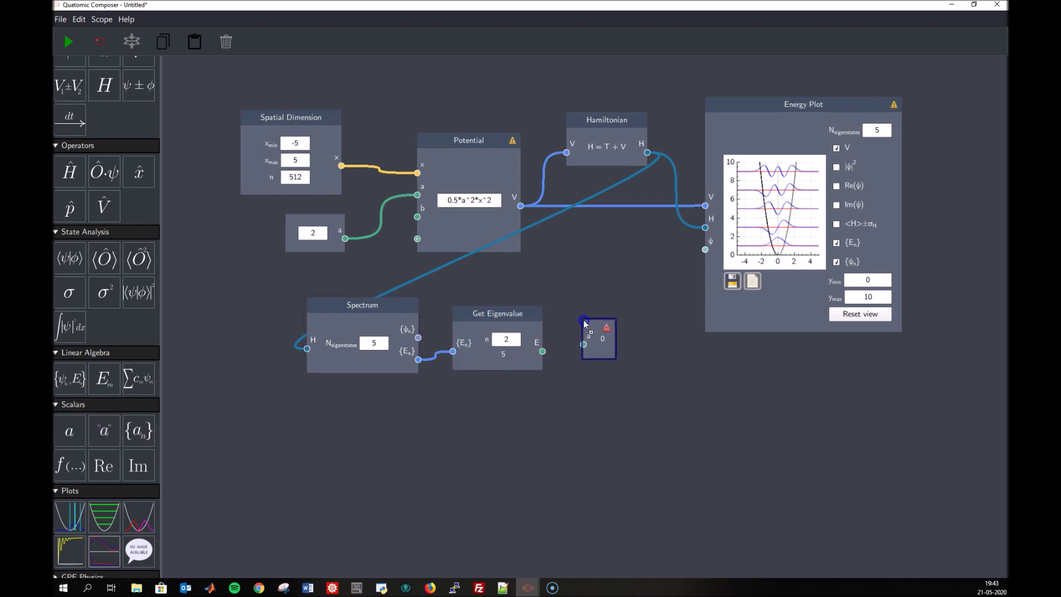
left_click_drag(543, 352, 584, 344)
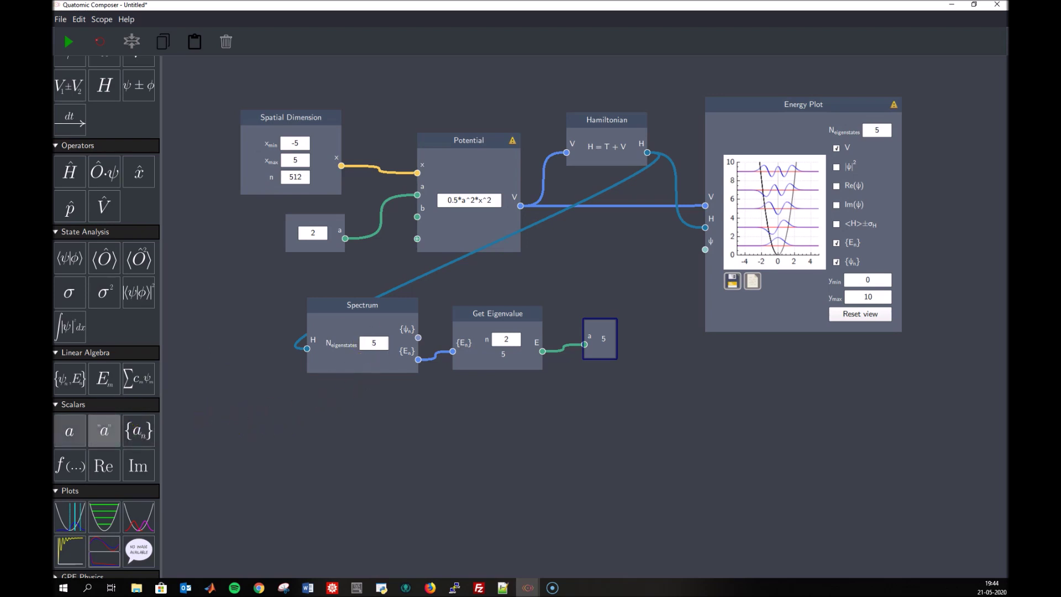
scroll(77, 437, "down", 2)
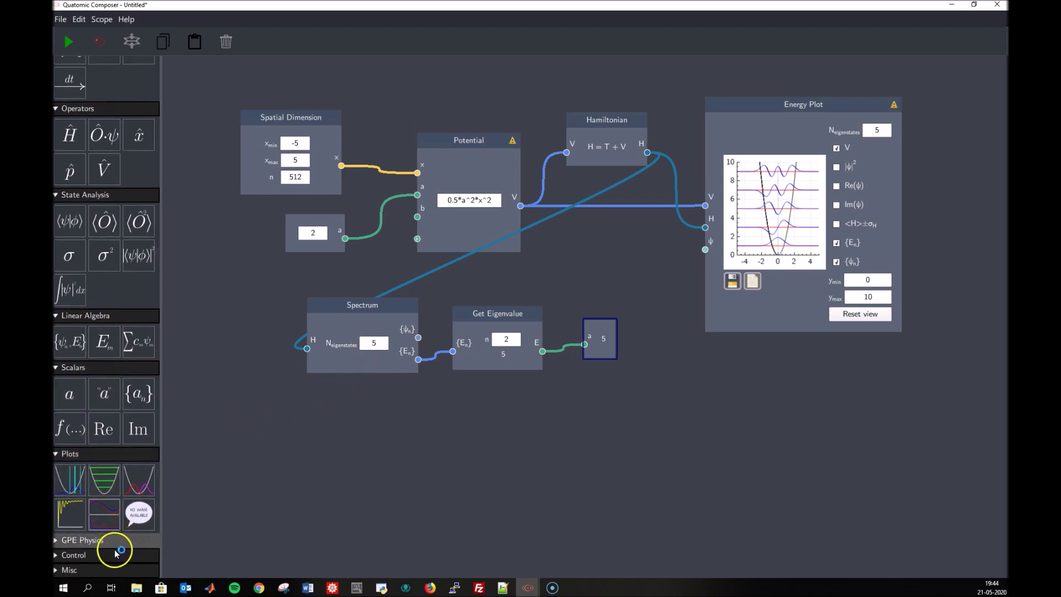
left_click(120, 570)
scroll(120, 508, "down", 3)
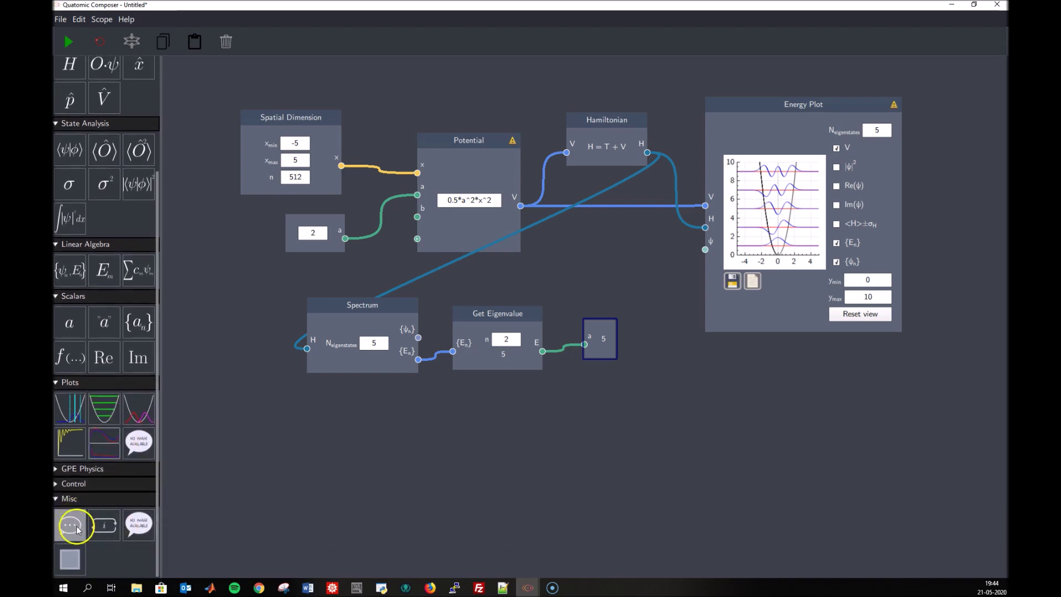
left_click_drag(76, 522, 574, 259)
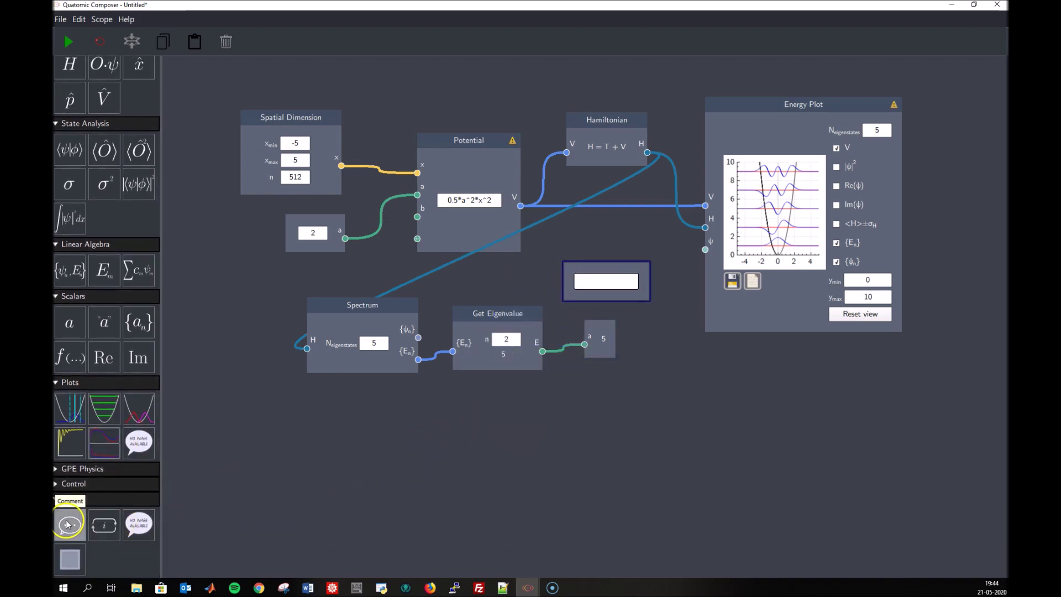
left_click(597, 283)
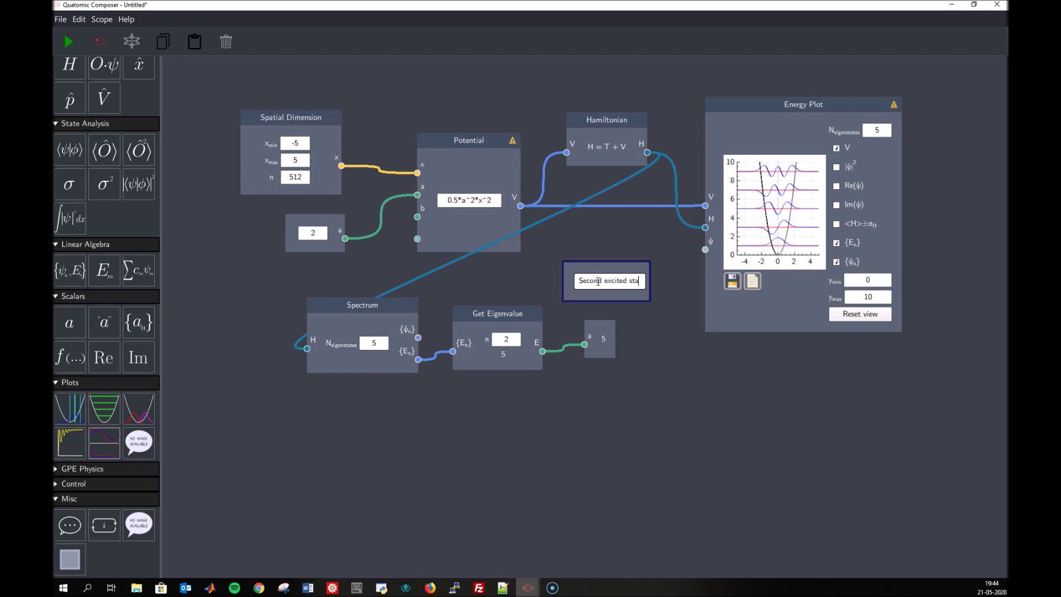
left_click(580, 259)
left_click_drag(611, 296, 622, 330)
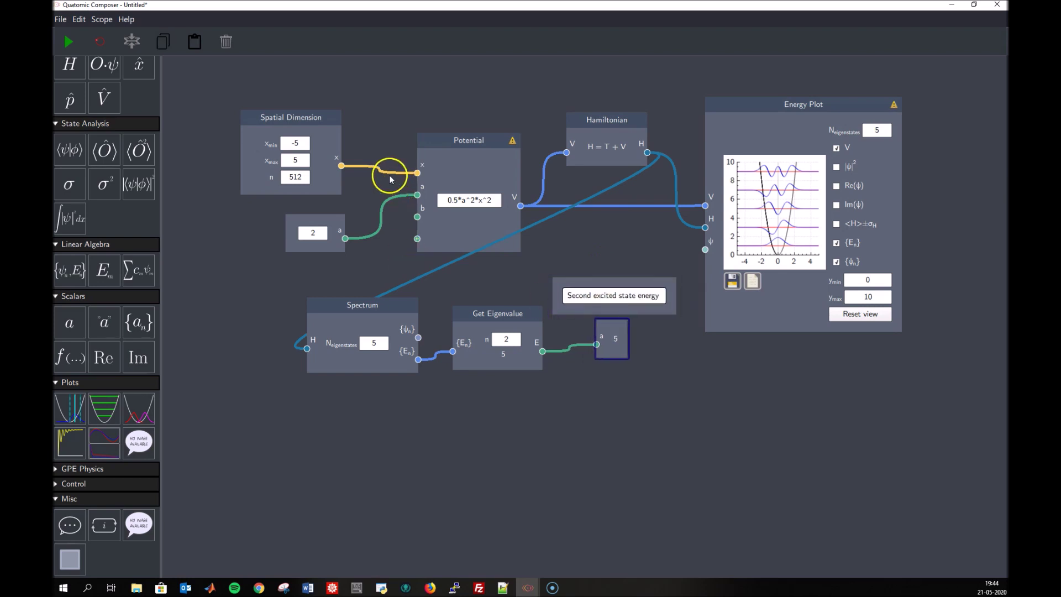
Step: Move the Potential and Hamiltonian nodes slightly up and to the left
left_click(468, 135)
left_click_drag(469, 137, 462, 114)
left_click_drag(596, 122, 588, 114)
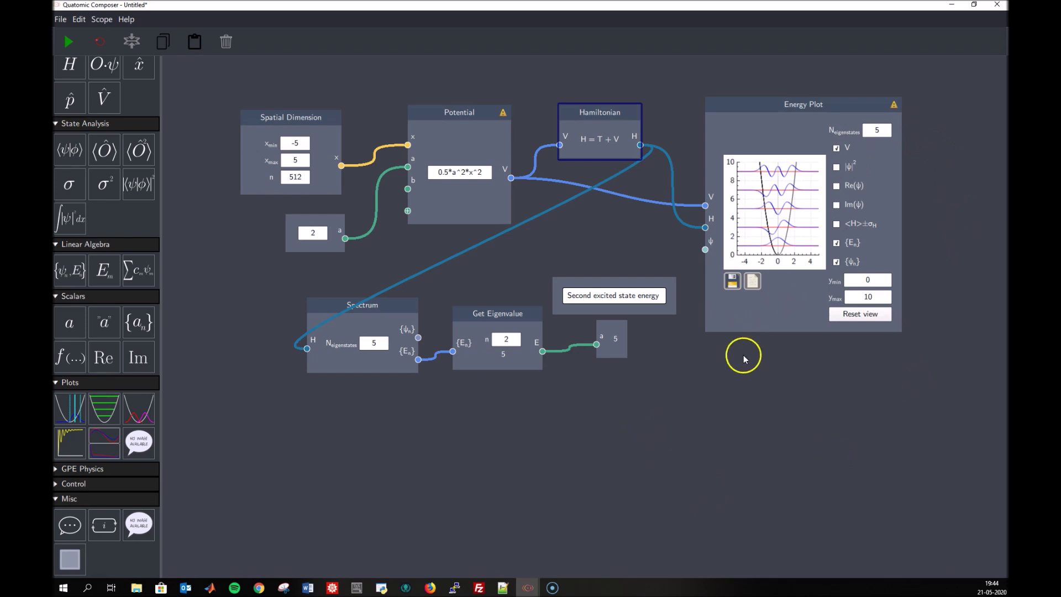
Step: Delete the Get Eigenvalue node with its scalar display and comment, and move the Spectrum node left beneath the scalar a
scroll(744, 354, "down", 1)
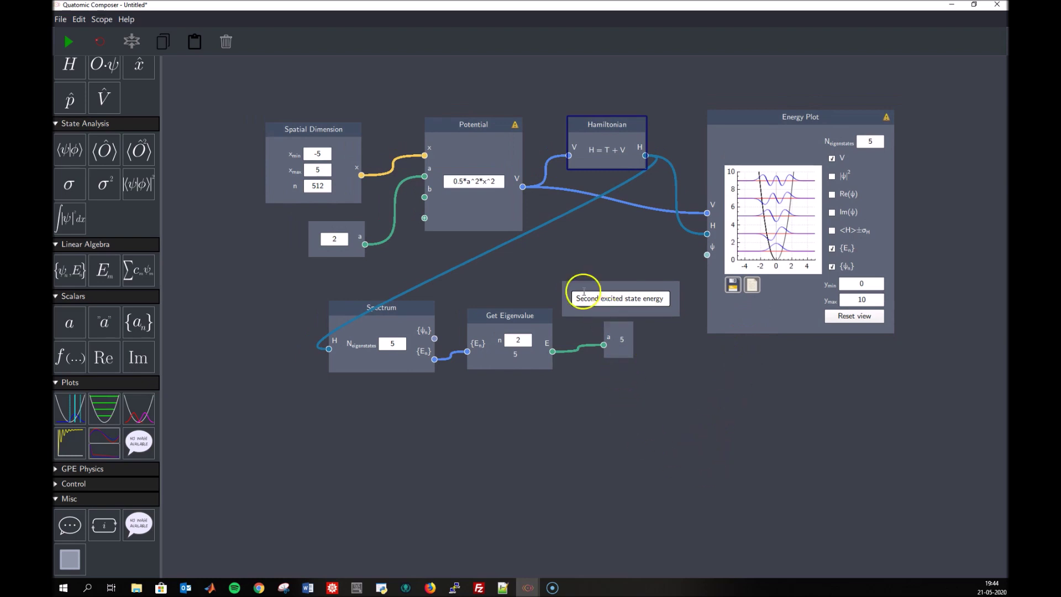
left_click(426, 306)
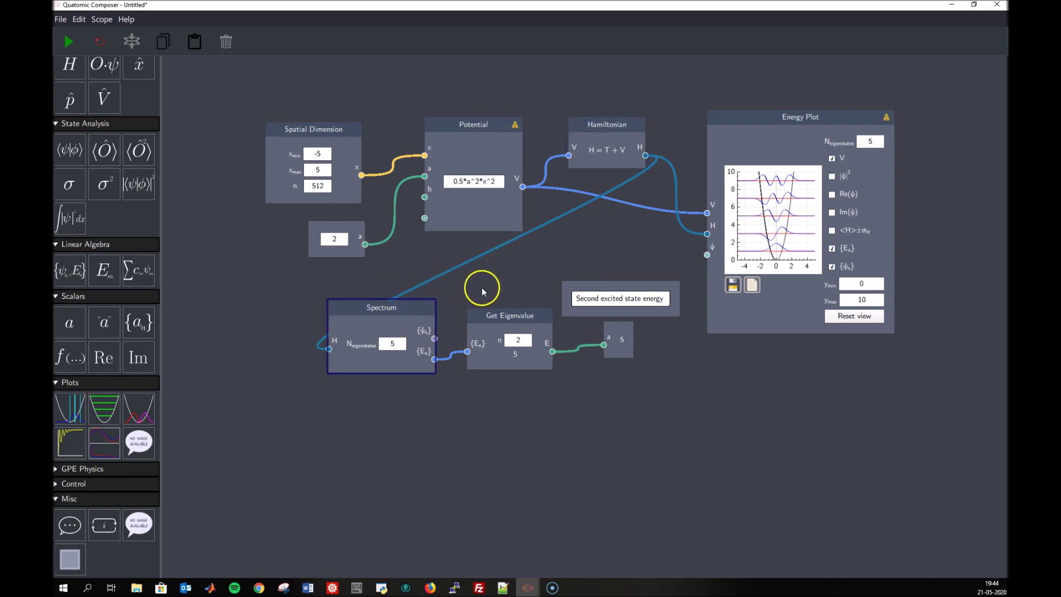
left_click_drag(465, 276, 680, 394)
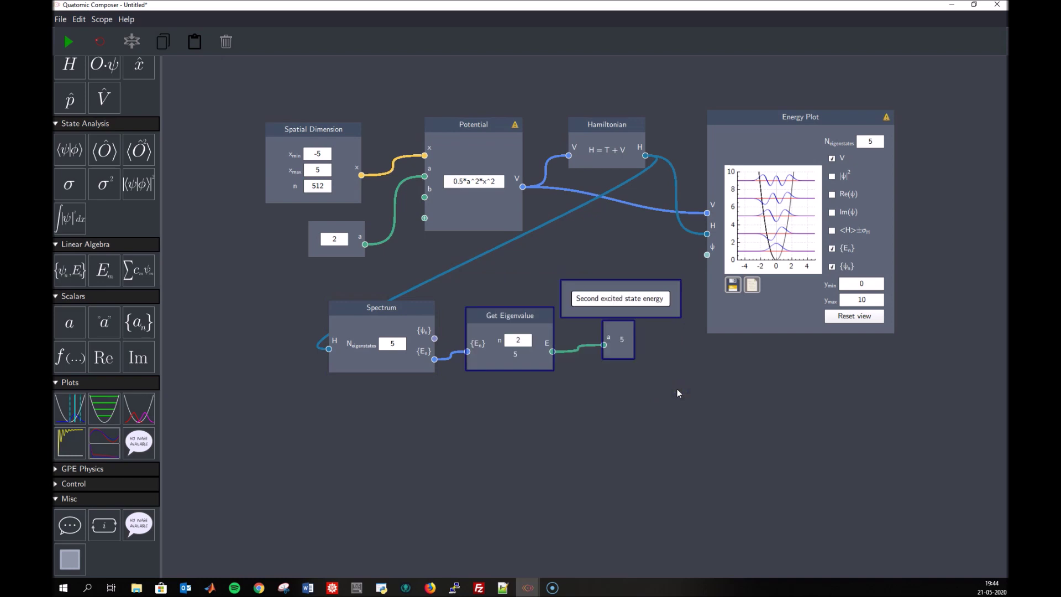
key("Delete")
left_click_drag(389, 310, 328, 303)
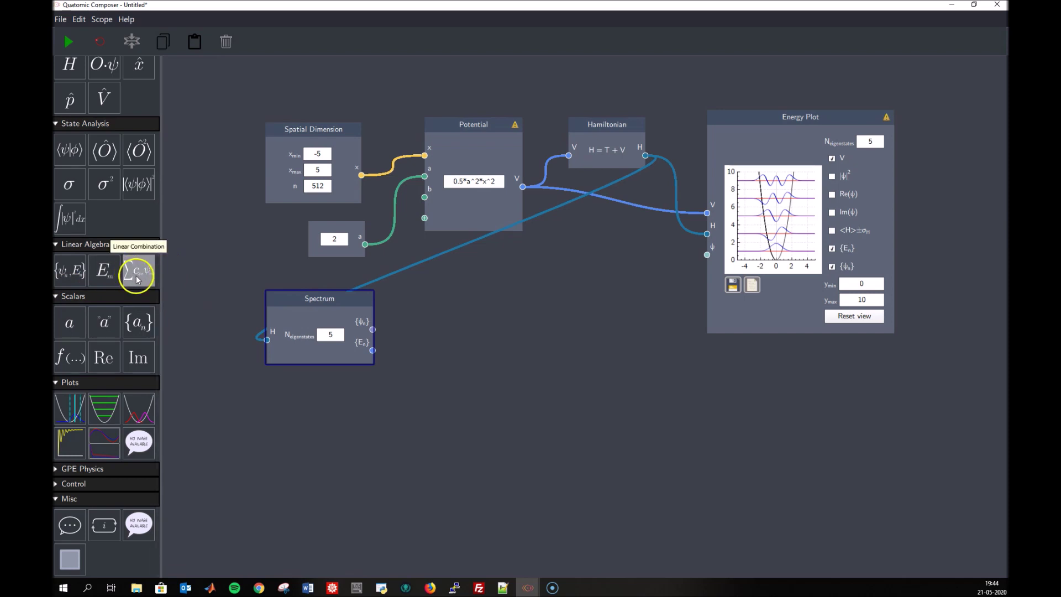
Step: Add a Linear Combination node beside the Spectrum, connect the Spectrum's {ψn} output to it and set its number of eigenstates to 5
left_click_drag(136, 279, 448, 271)
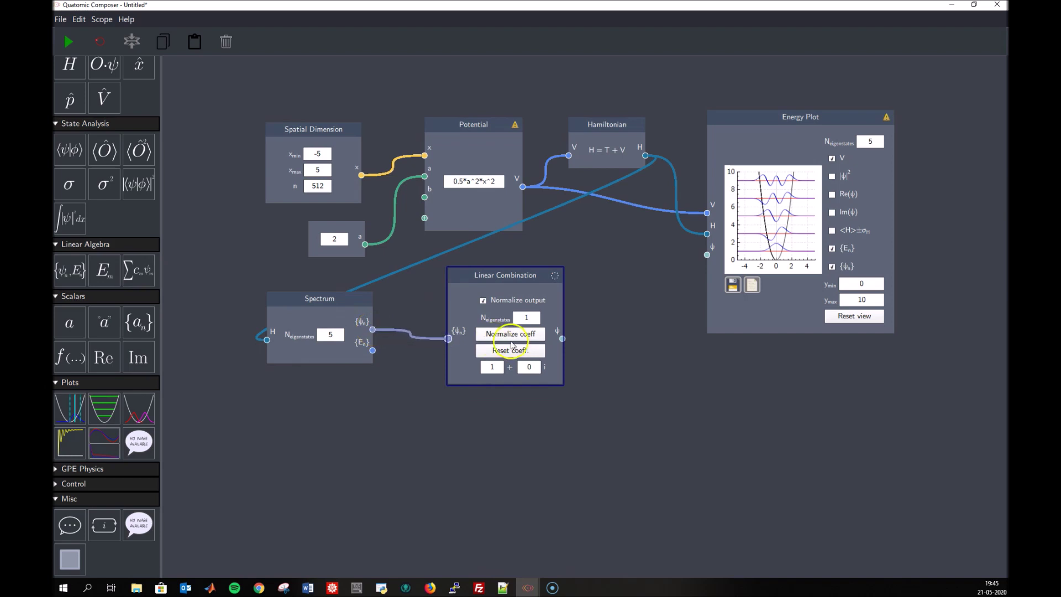
double_click(533, 318)
type("5")
key("Return")
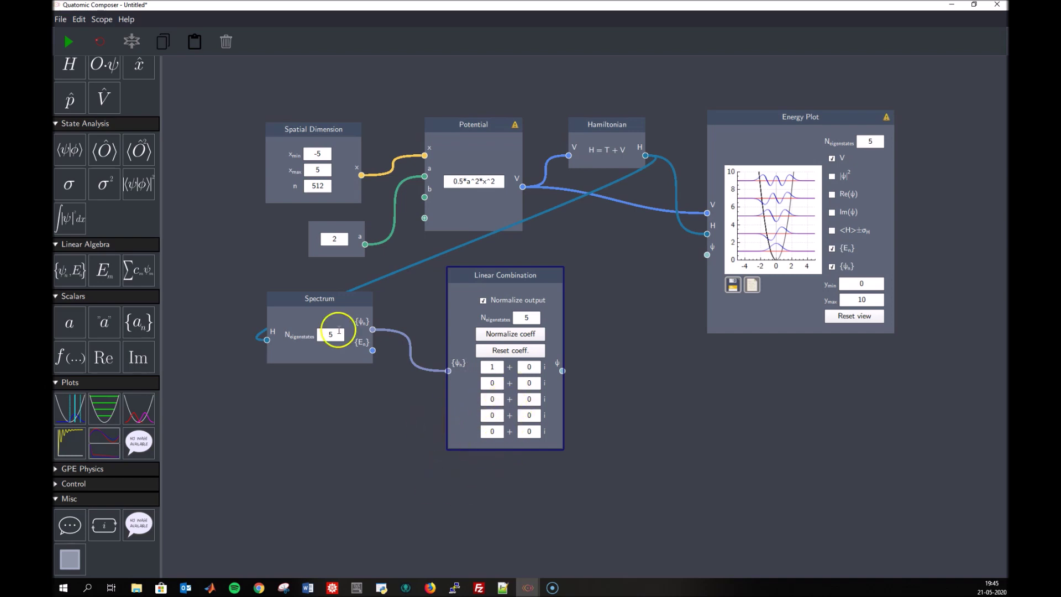
mouse_move(518, 273)
left_mouse_down()
mouse_move(488, 267)
mouse_move(504, 267)
left_mouse_up()
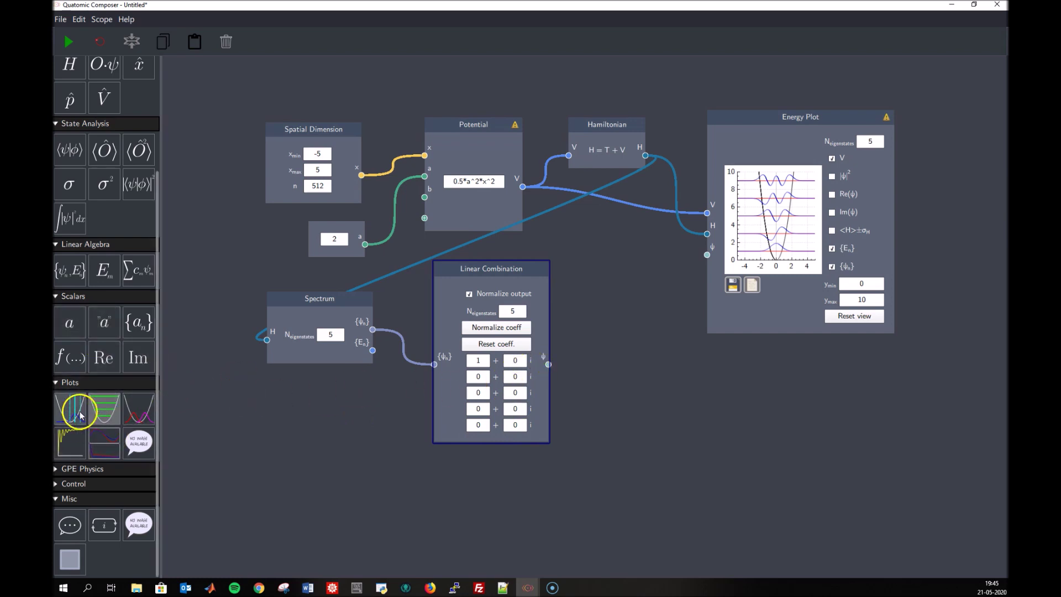
Step: Add a Position Plot below the Energy Plot, and feed the Linear Combination's ψ output to the Energy Plot with Re(ψ) displayed
left_click_drag(72, 412, 710, 347)
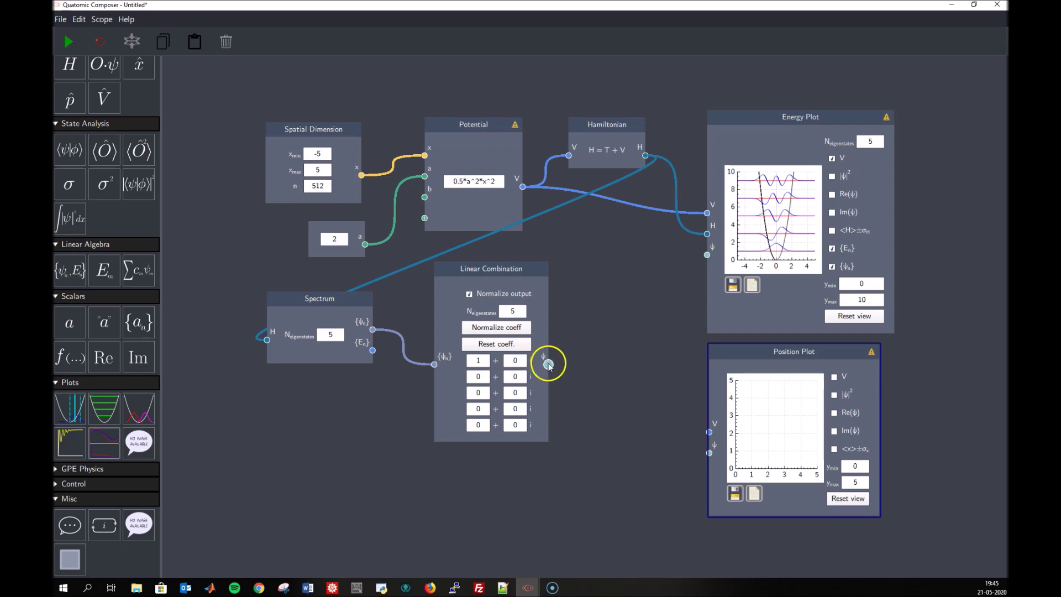
left_click_drag(549, 364, 709, 255)
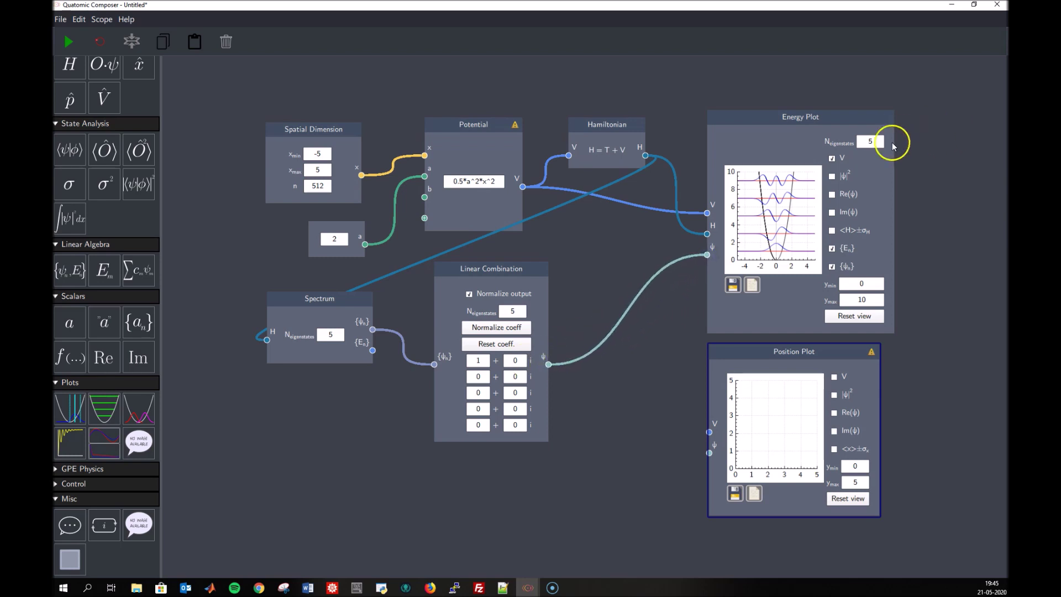
left_click(833, 176)
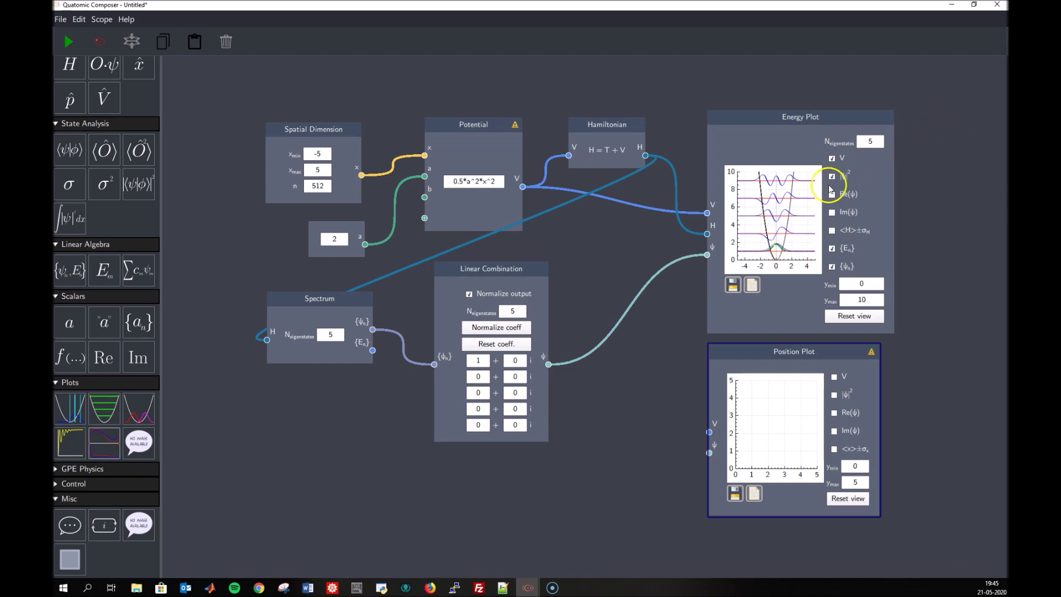
left_click(833, 195)
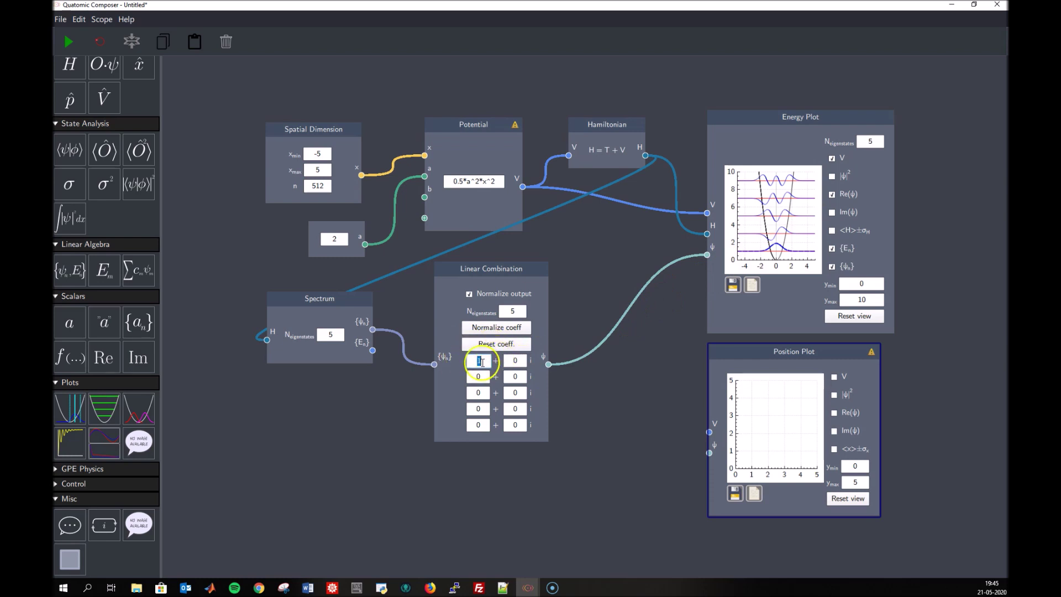
Step: Set the Linear Combination's first coefficient to 0 and the real part of the second to 1
left_click(497, 361)
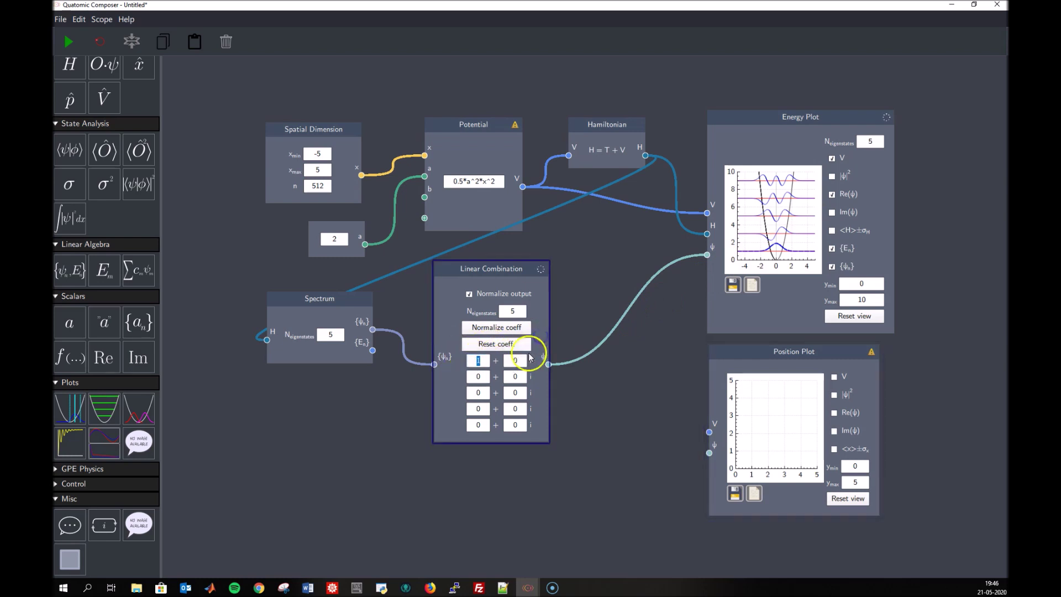
left_click(478, 360)
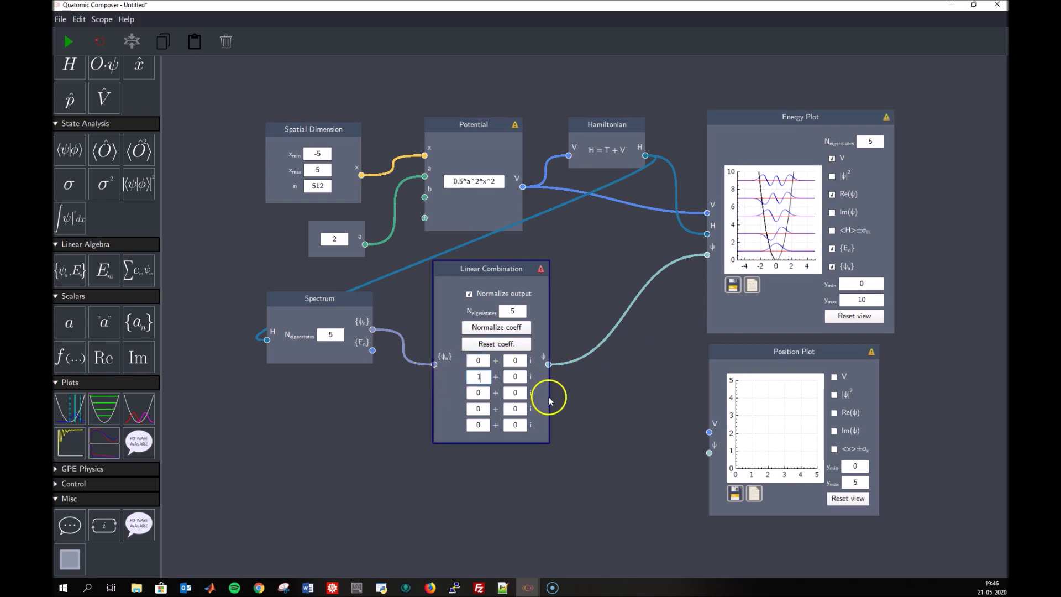
key("Return")
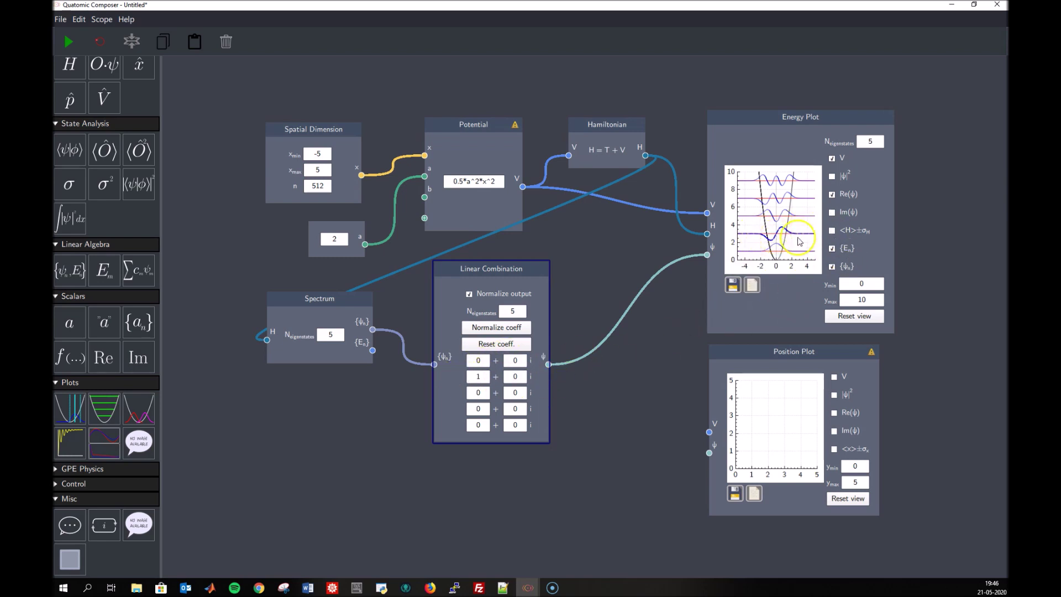
Step: Make the Linear Combination's second coefficient purely imaginary, 0 + 1i
double_click(483, 380)
type("0")
double_click(517, 376)
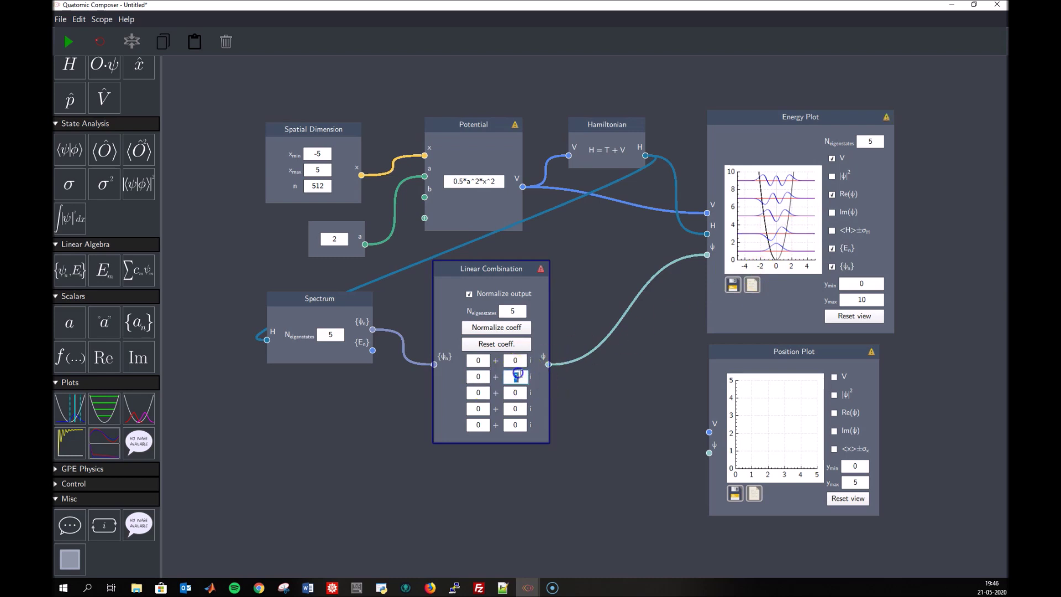
left_click(543, 379)
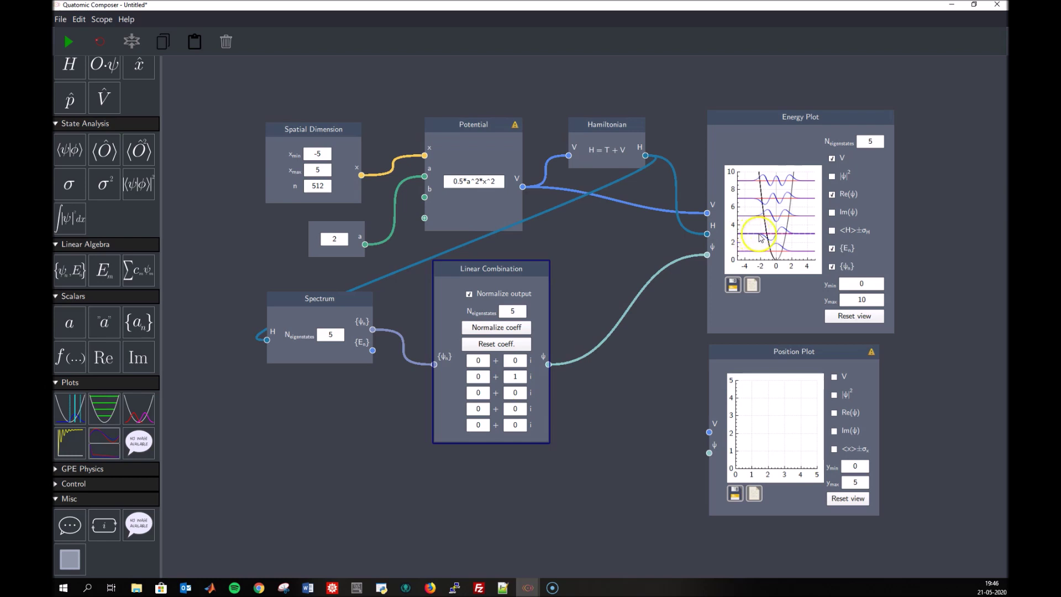
Step: View Im(ψ) and |ψ|² in the Energy Plot and clear its Re(ψ), Im(ψ) and |ψ|² curves
left_click(833, 194)
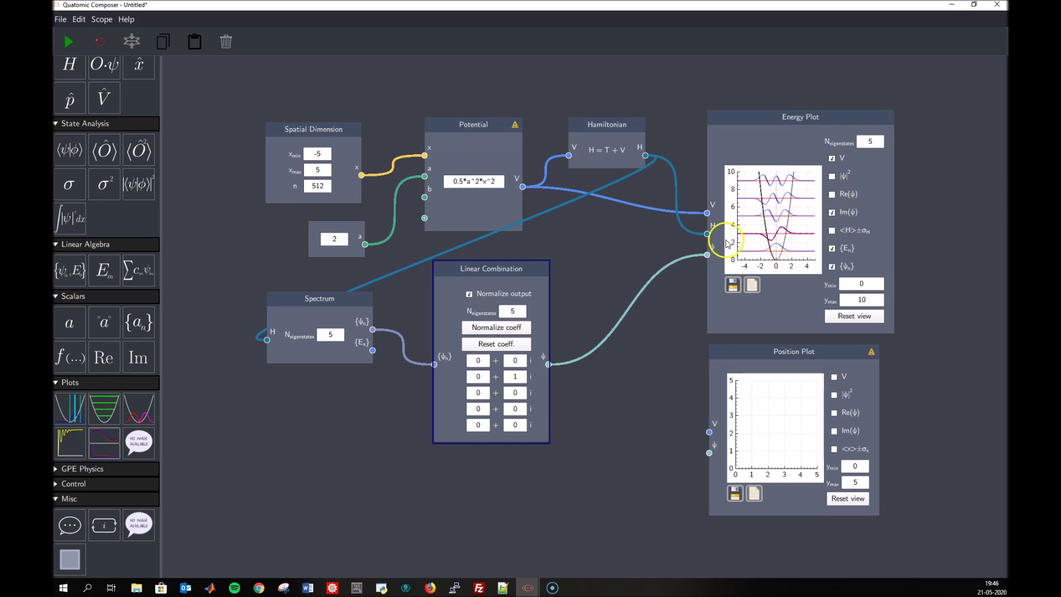
left_click(832, 177)
left_click(832, 212)
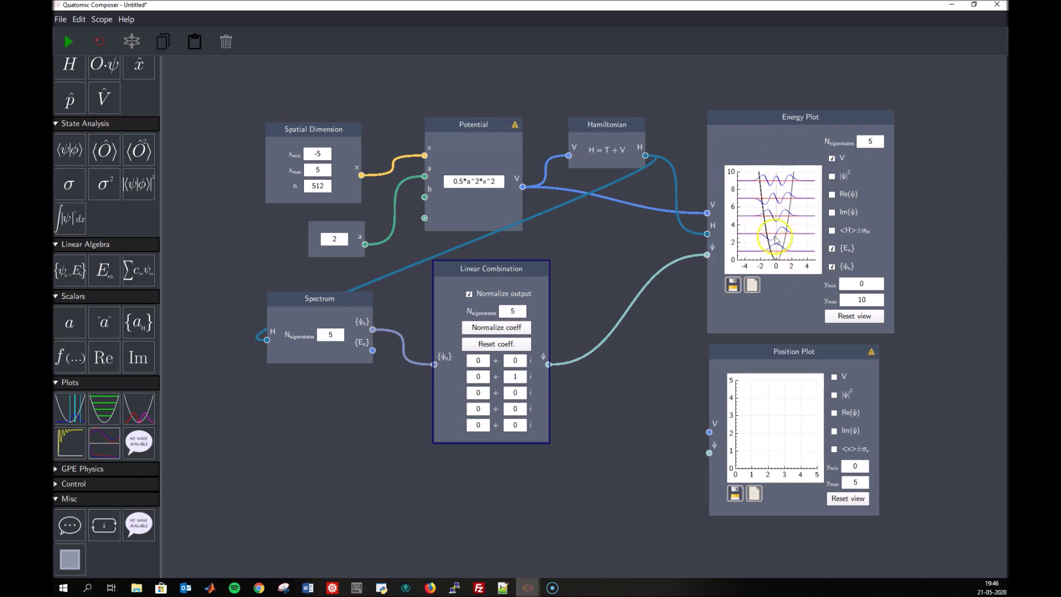
Step: Reroute the Linear Combination's ψ and connect the Potential's V to the Position Plot, with V and |ψ|² displayed
left_click_drag(703, 265, 710, 453)
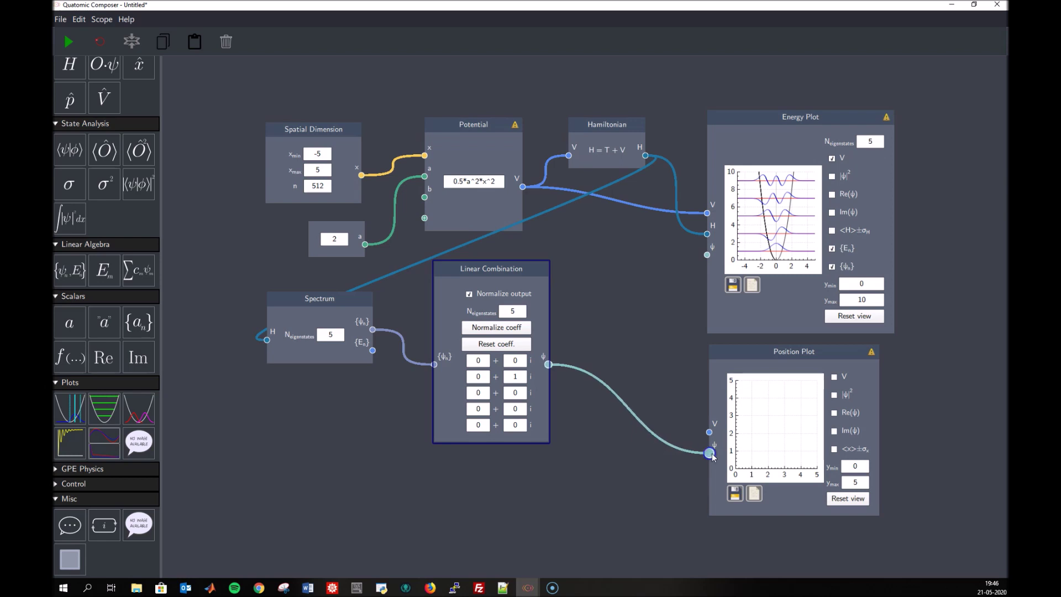
left_click_drag(522, 186, 712, 434)
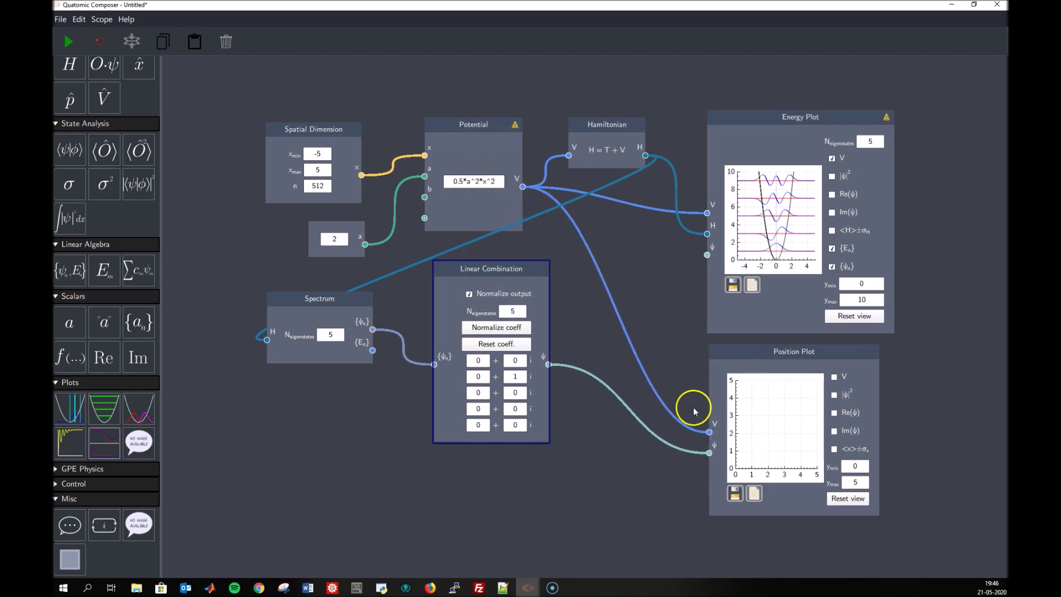
left_click(834, 377)
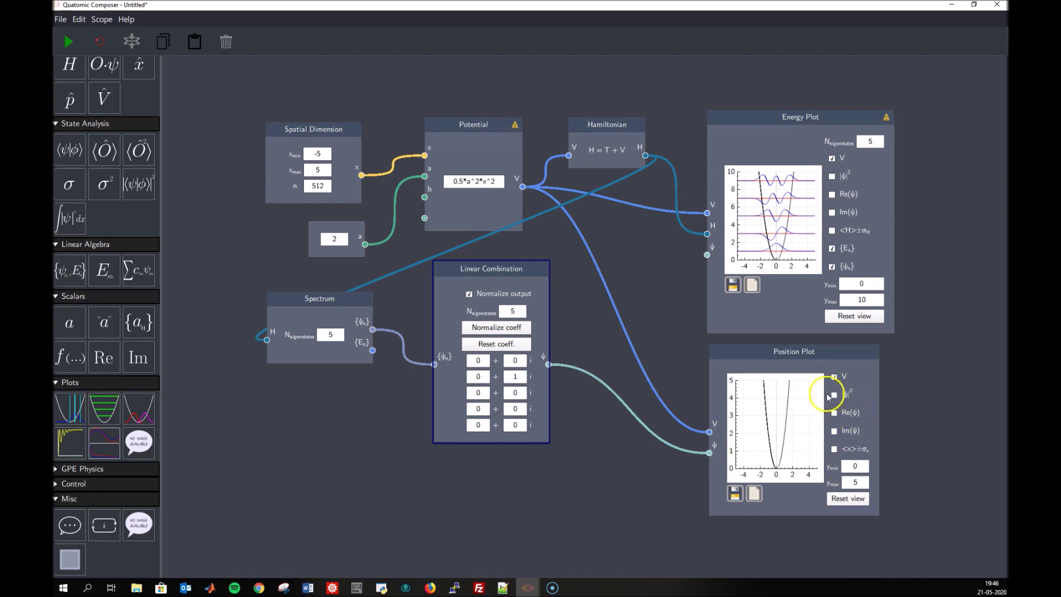
left_click(836, 396)
Step: Set the Position Plot's vertical range from -1 to 1
double_click(861, 466)
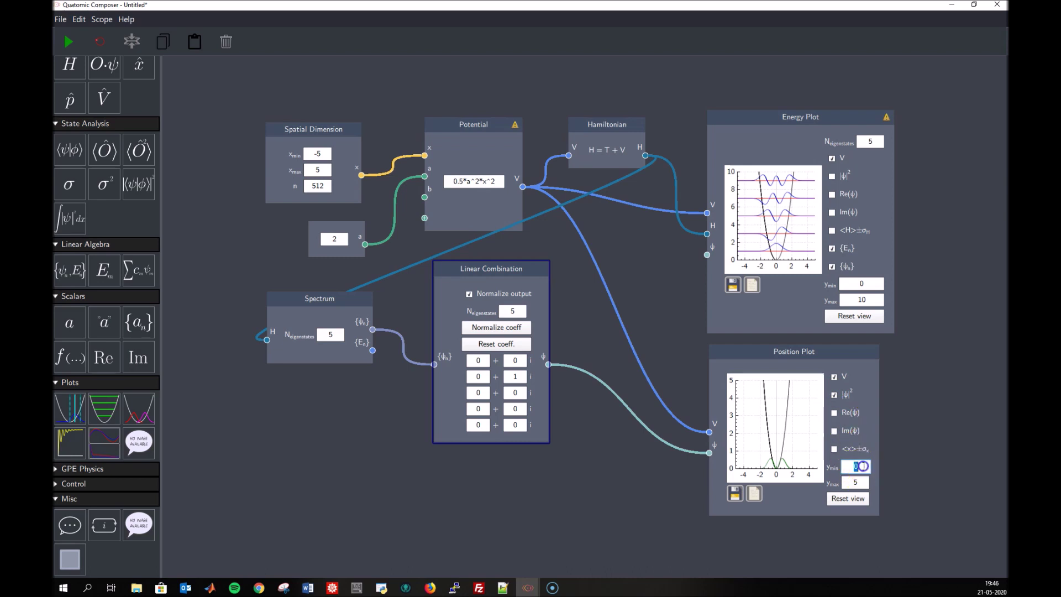
type("-1")
left_click(859, 482)
type("1")
left_click(874, 427)
Step: Display Re(ψ) and Im(ψ) in the Position Plot, and replace both with the <x>±σx lines
left_click(834, 413)
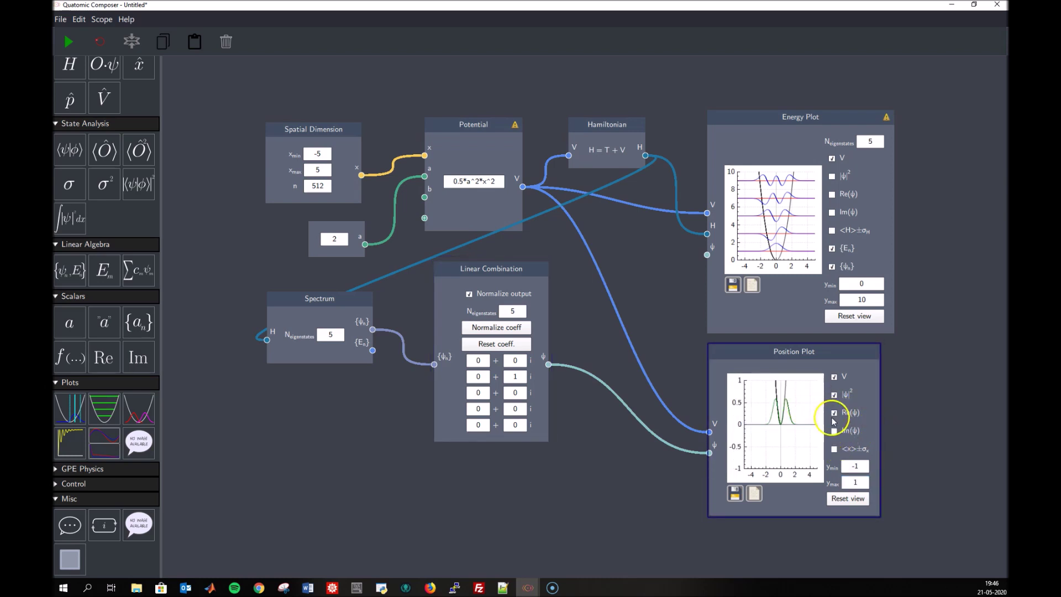
left_click(834, 432)
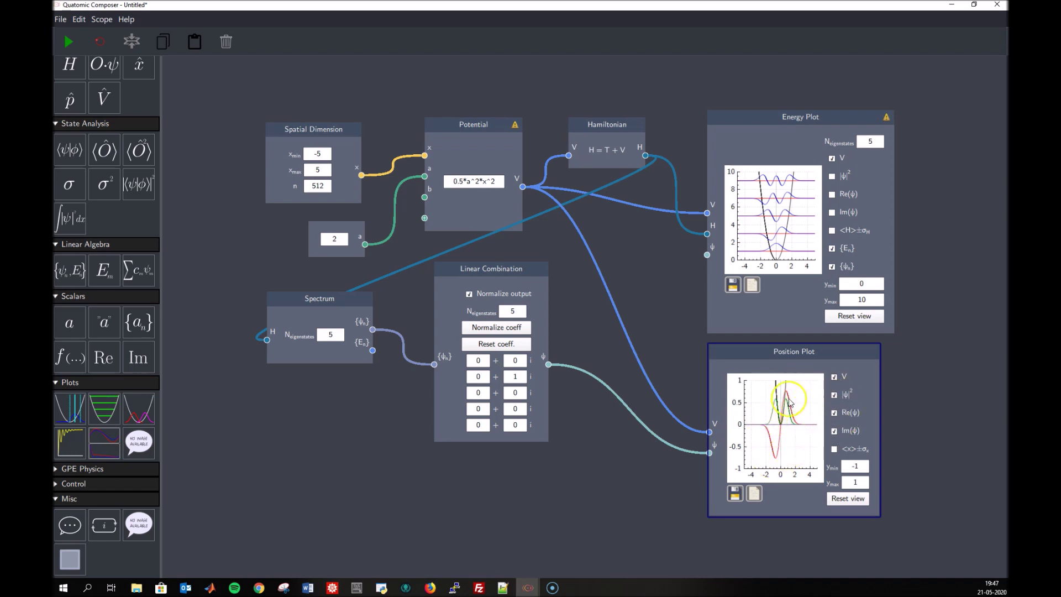
left_click(834, 431)
left_click(835, 449)
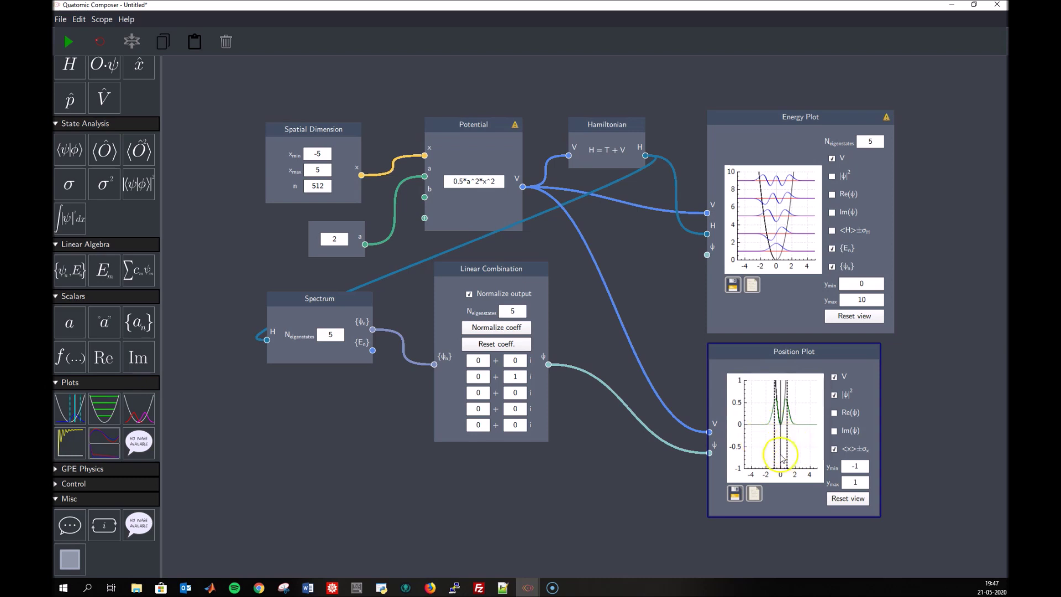
Step: Hide V and <x>±σx in the Position Plot so that only |ψ|² is displayed
left_click(834, 450)
left_click(835, 450)
left_click(835, 377)
left_click(835, 396)
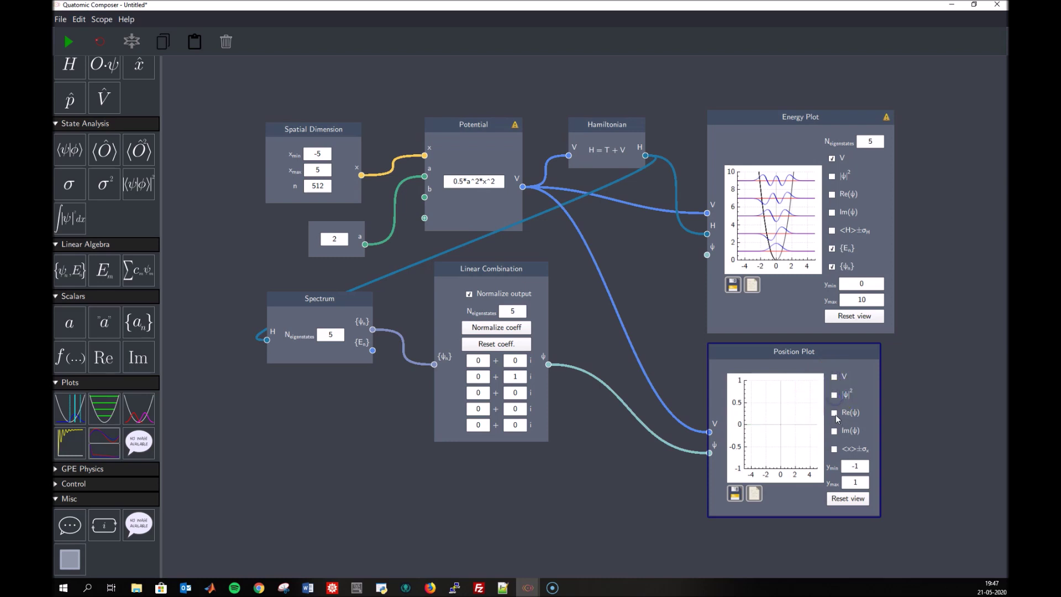
left_click(835, 431)
left_click(835, 412)
left_click(847, 394)
Step: Set the Linear Combination's first and second coefficients both to 1 + 0i
double_click(478, 361)
type("1")
left_click(451, 414)
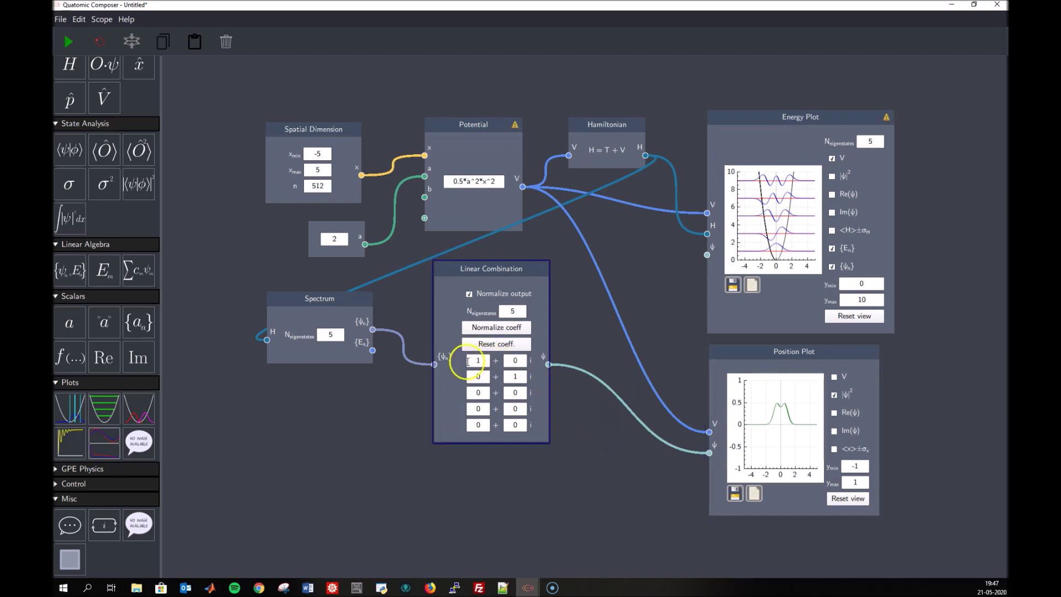
double_click(514, 377)
type("0")
left_click(484, 376)
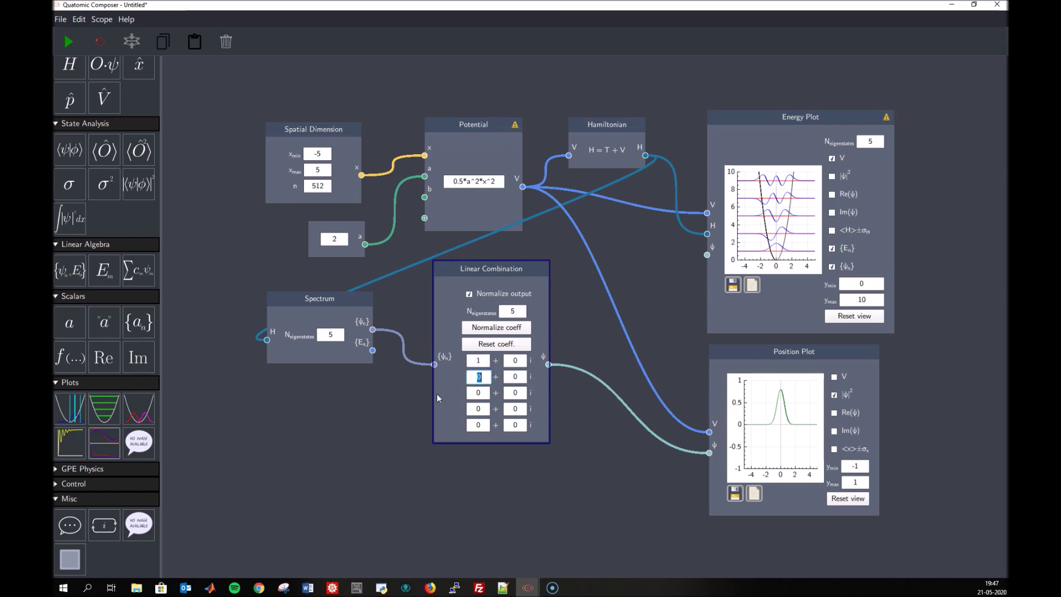
type("1")
Step: Temporarily display Re(ψ) and Im(ψ) of the superposition in the Position Plot alongside |ψ|²
left_click(834, 414)
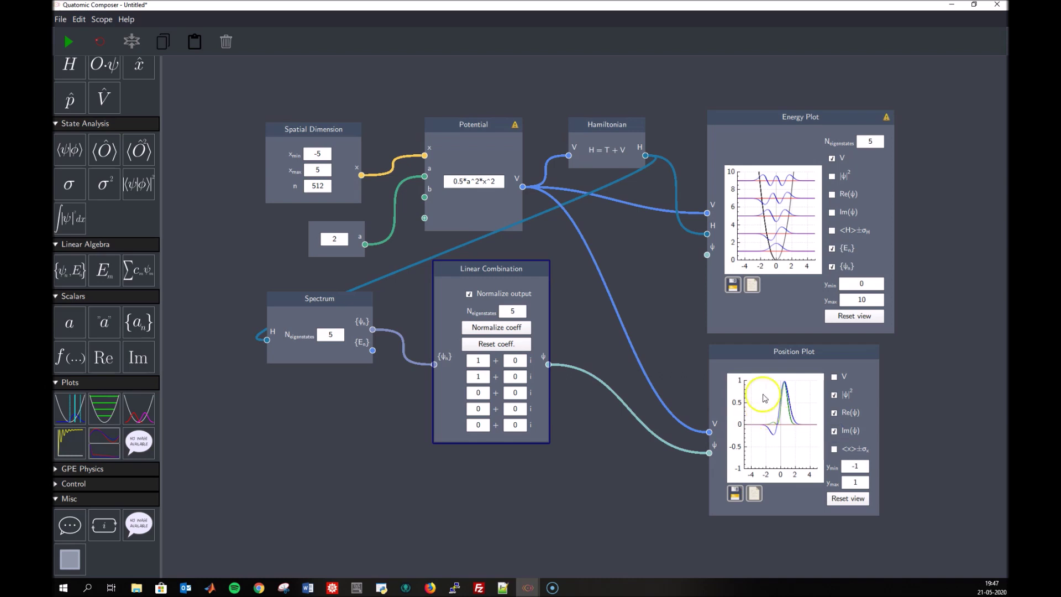
left_click(509, 389)
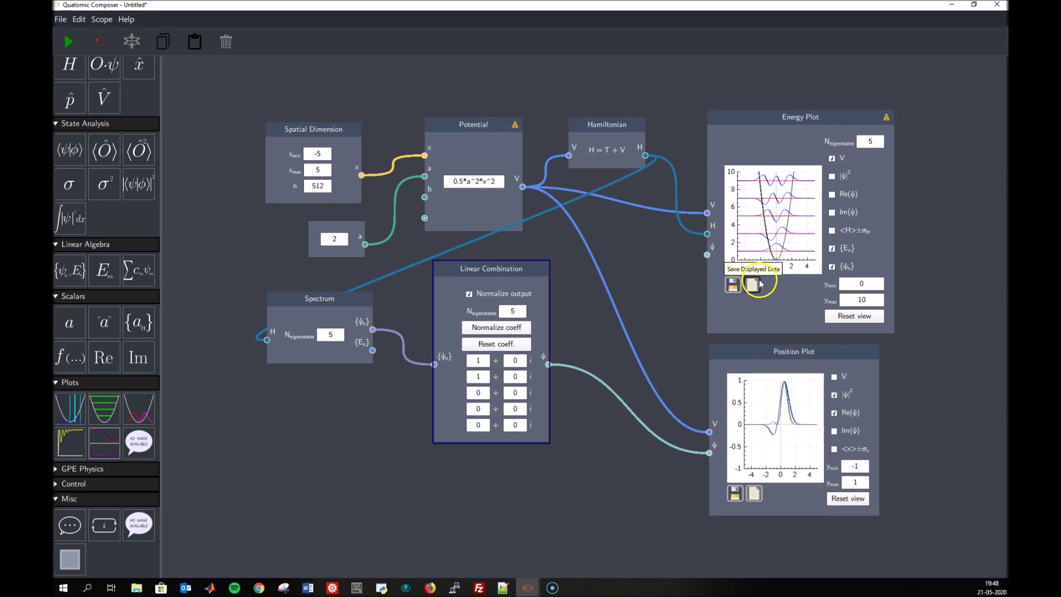
left_click(835, 414)
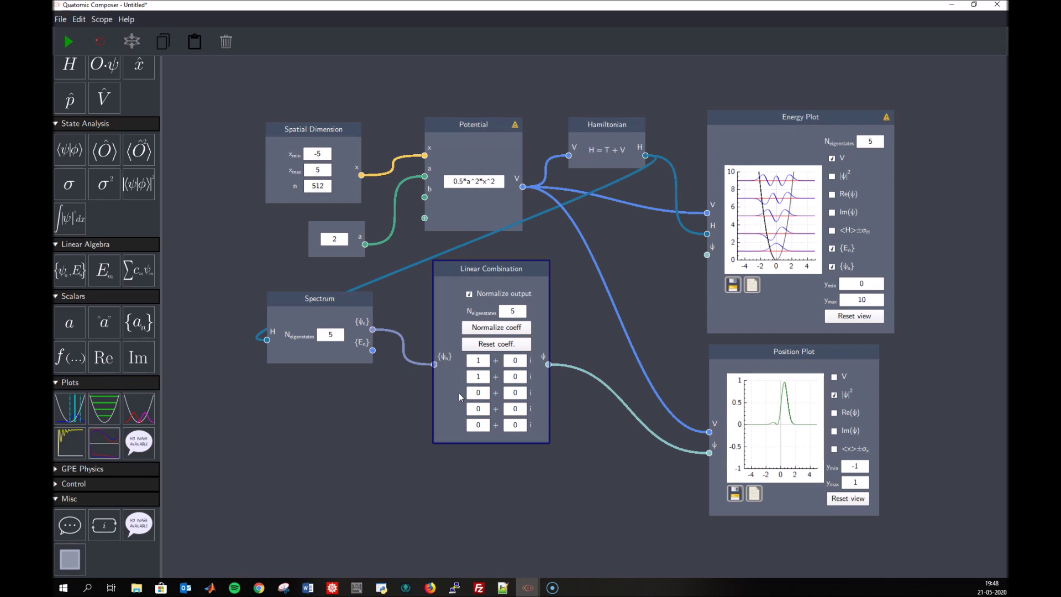
Step: Try the quartic expression 0.5*a^2*x^4 in the Potential node and restore it to 0.5*a^2*x^2
double_click(499, 182)
type("4")
left_click(591, 288)
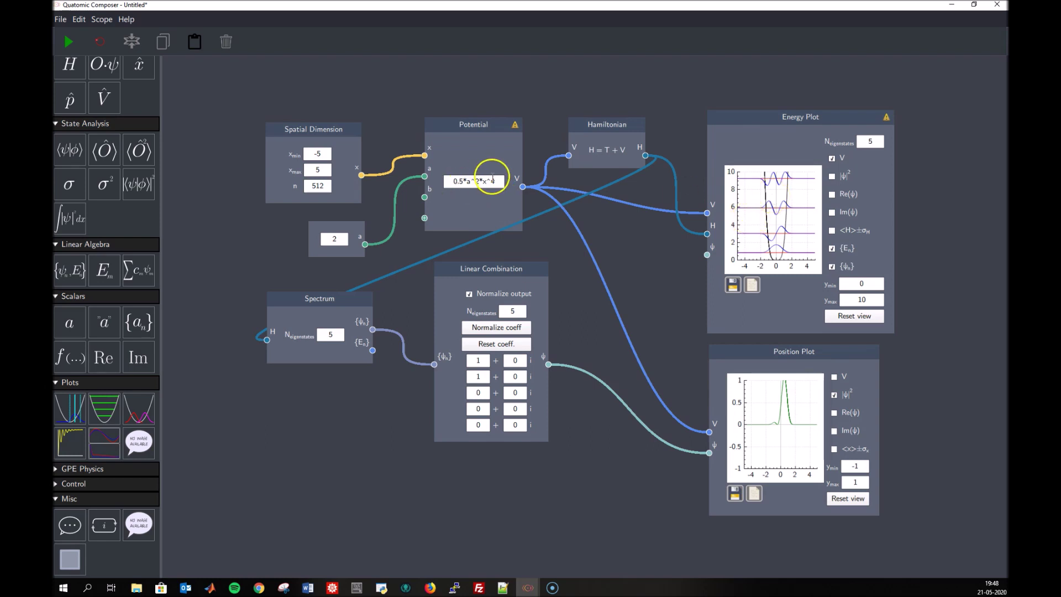
left_click(495, 183)
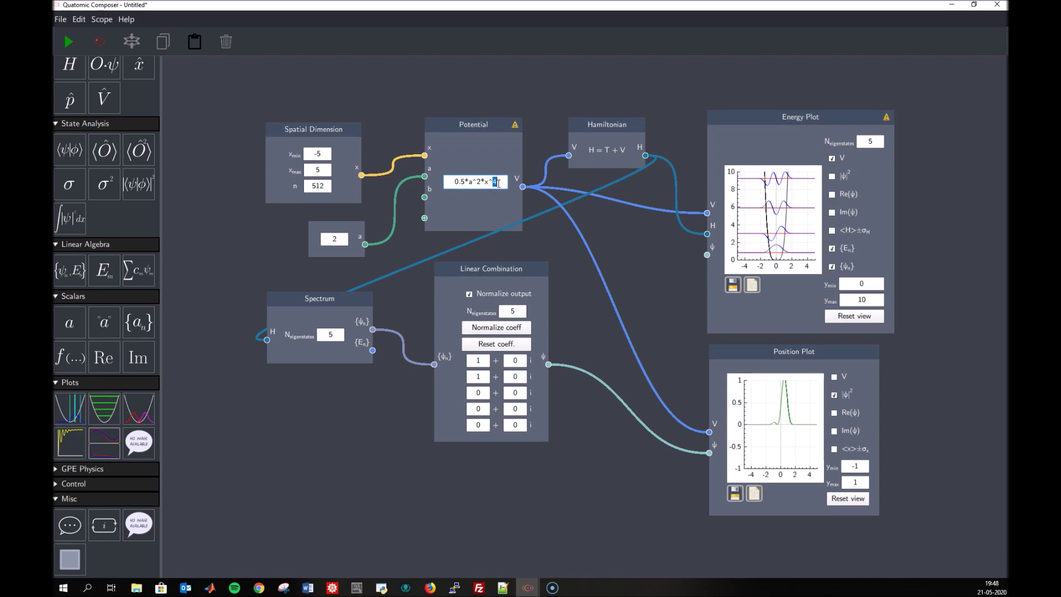
type("2")
key("Return")
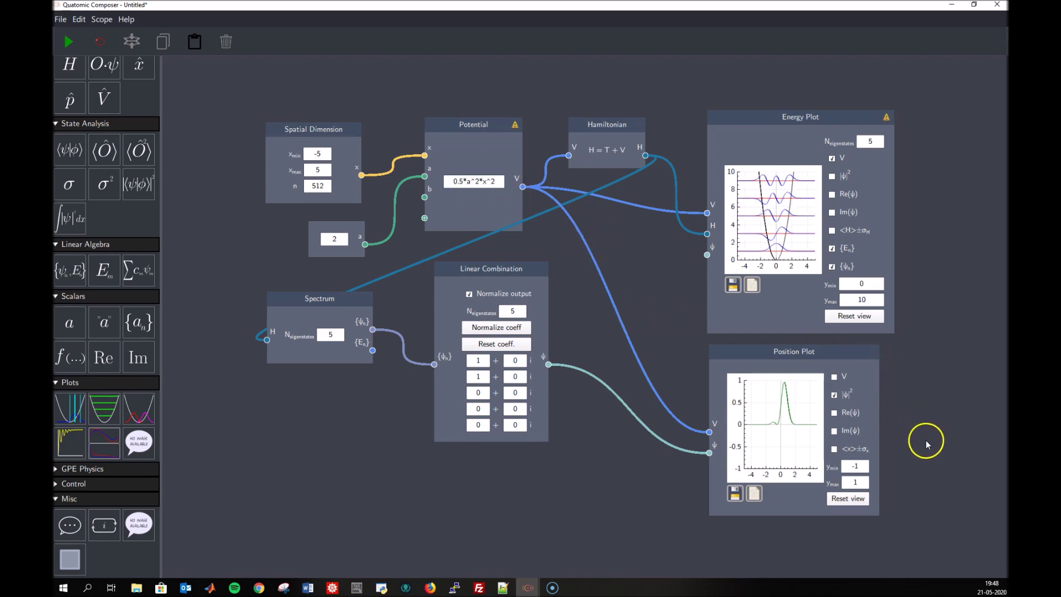
Step: Add a Position Operator node, connect the Spatial Dimension's x output to it, and show <x>±σx in the Position Plot
scroll(925, 440, "down", 1)
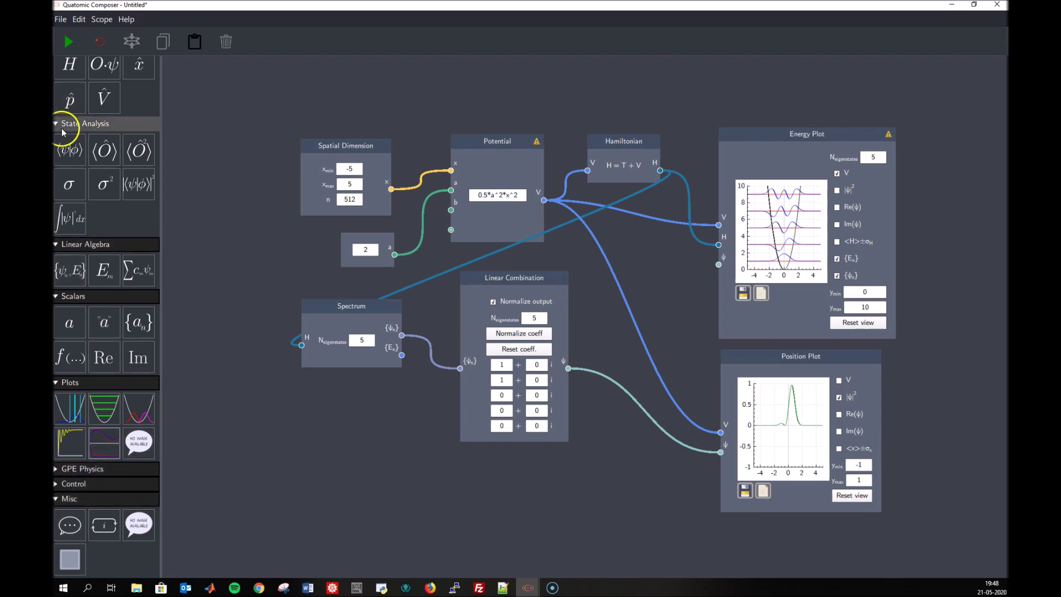
left_click(105, 149)
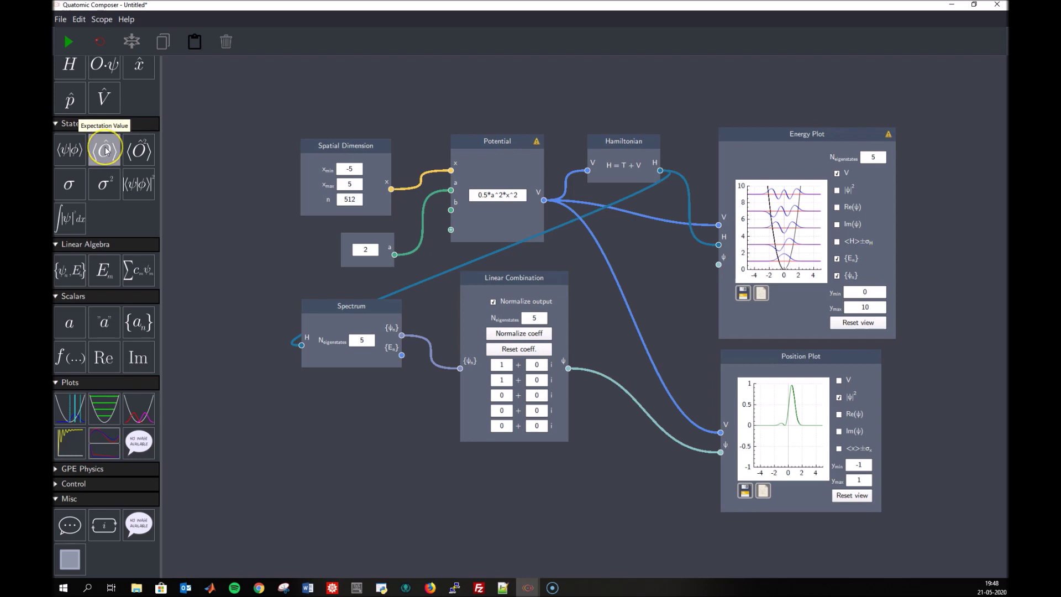
scroll(105, 149, "up", 3)
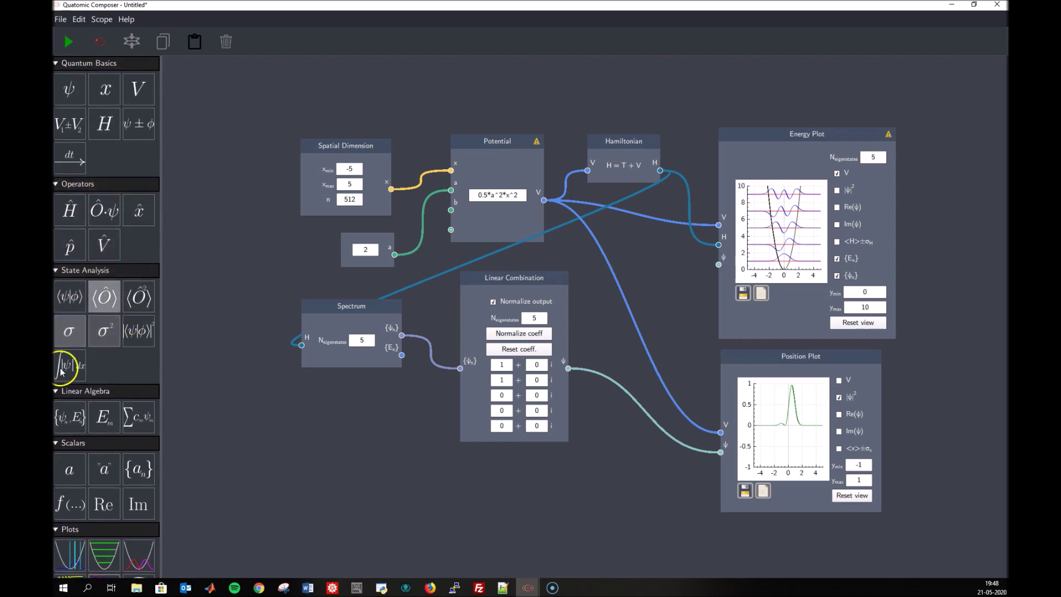
left_click_drag(137, 208, 329, 417)
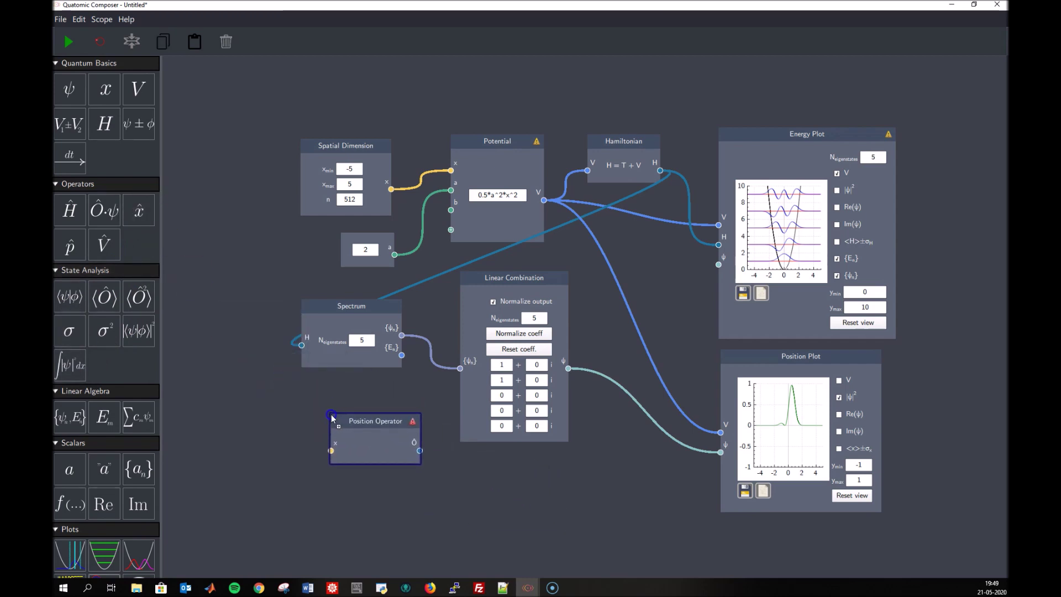
left_click(839, 450)
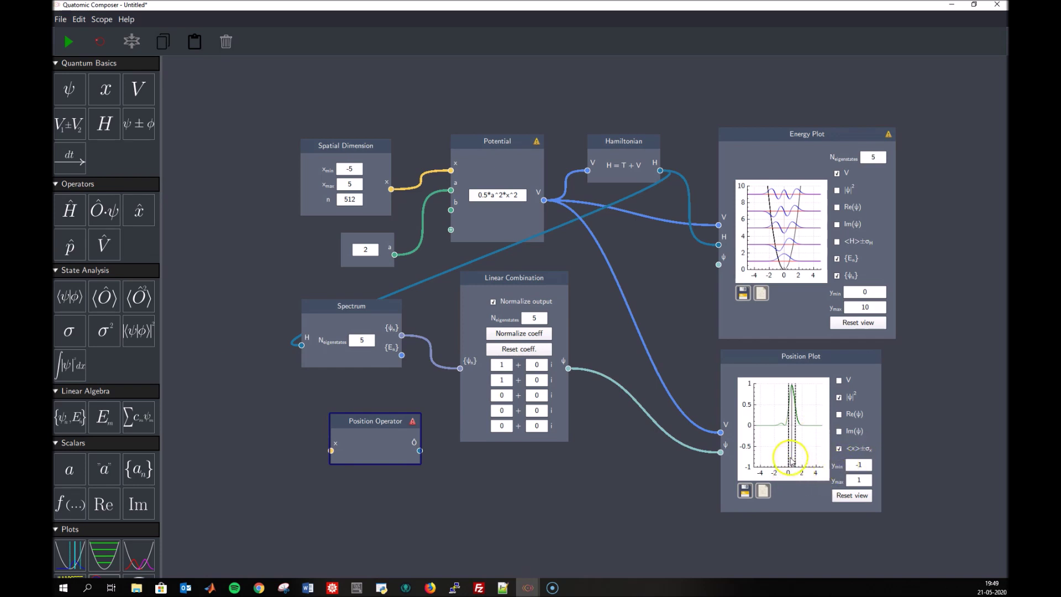
left_click_drag(392, 189, 326, 443)
Step: Add an Expectation Value node beside the Position Operator and wire the operator and the Linear Combination's ψ into it
left_click_drag(103, 301, 421, 494)
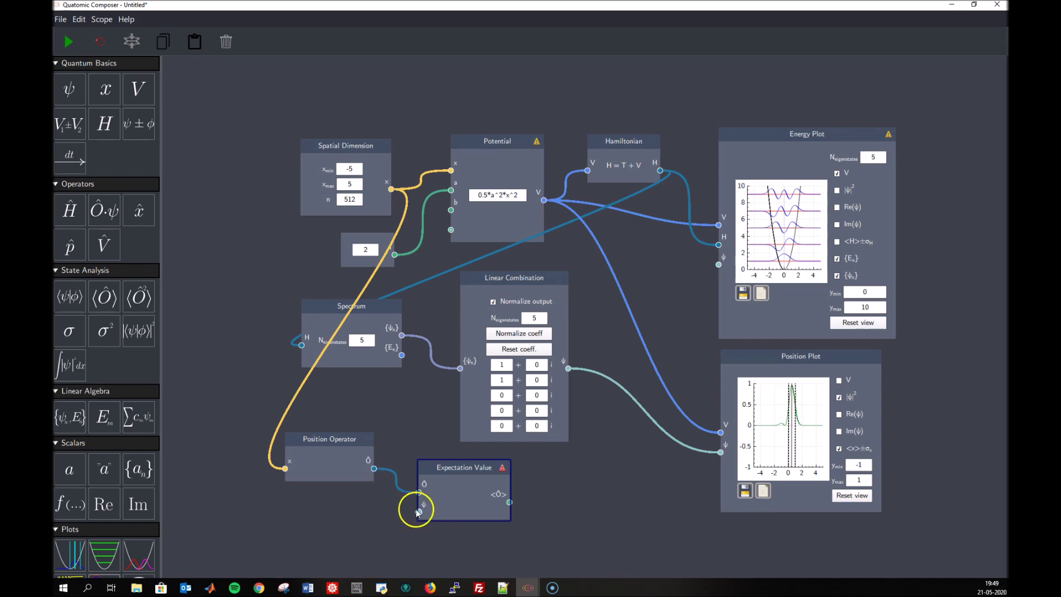
left_click_drag(568, 368, 419, 514)
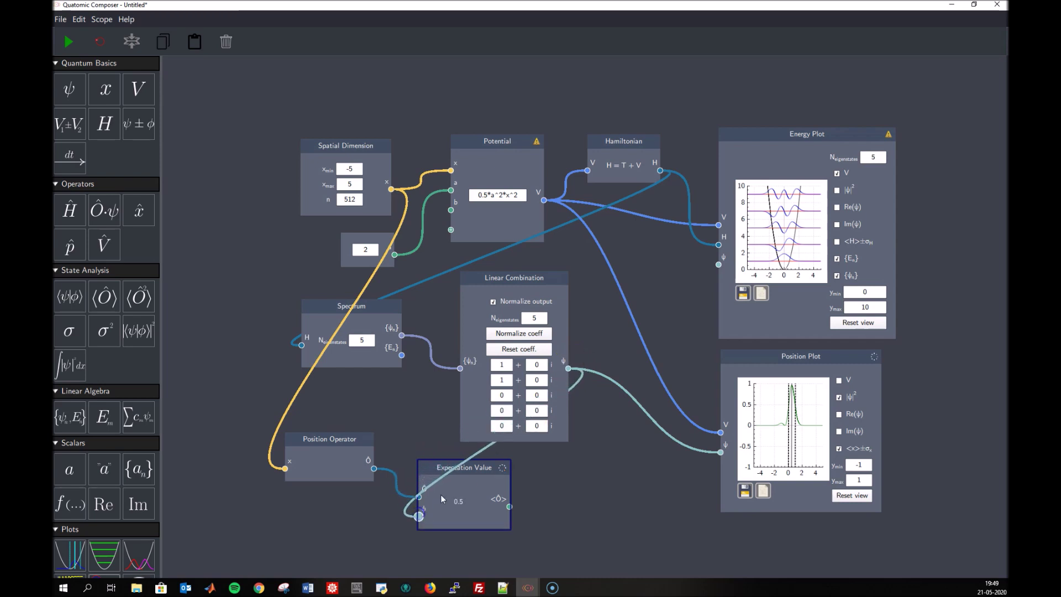
left_click_drag(467, 471, 589, 478)
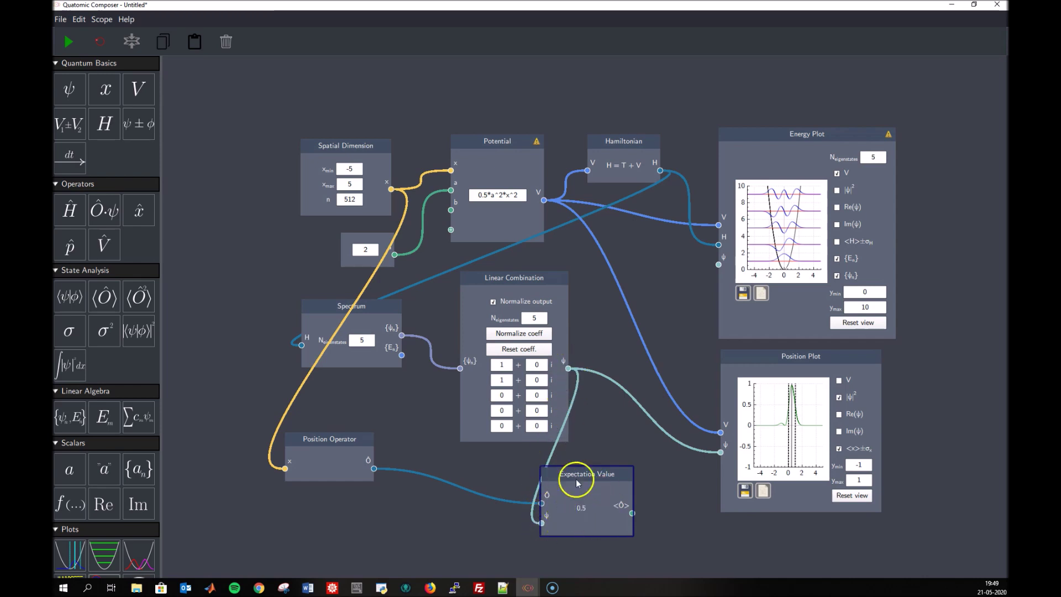
Step: Try 0 as the real part of the Linear Combination's second coefficient and restore it to 1
double_click(503, 381)
type("0")
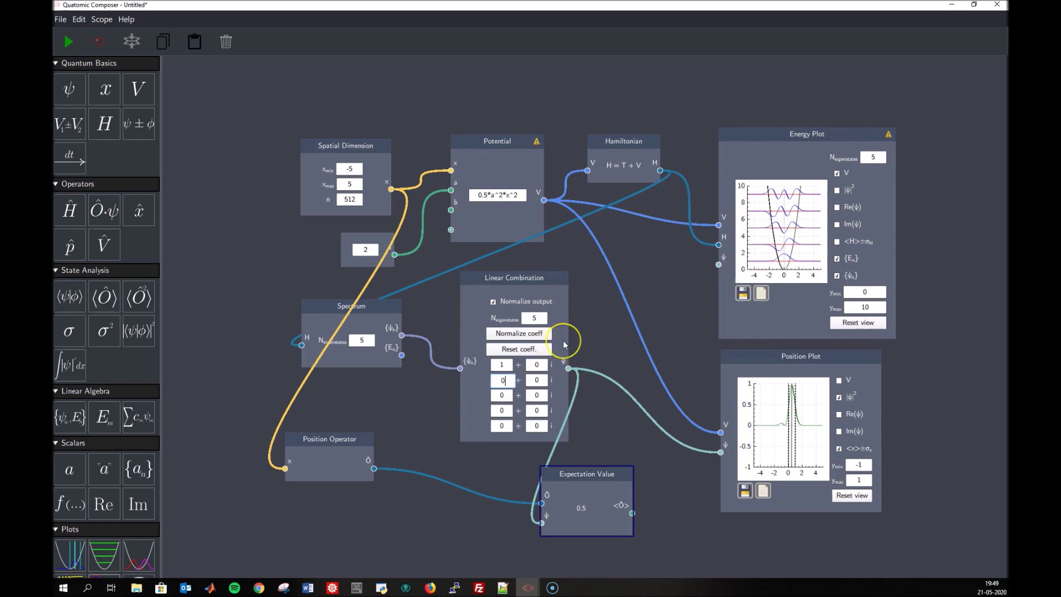
left_click(563, 341)
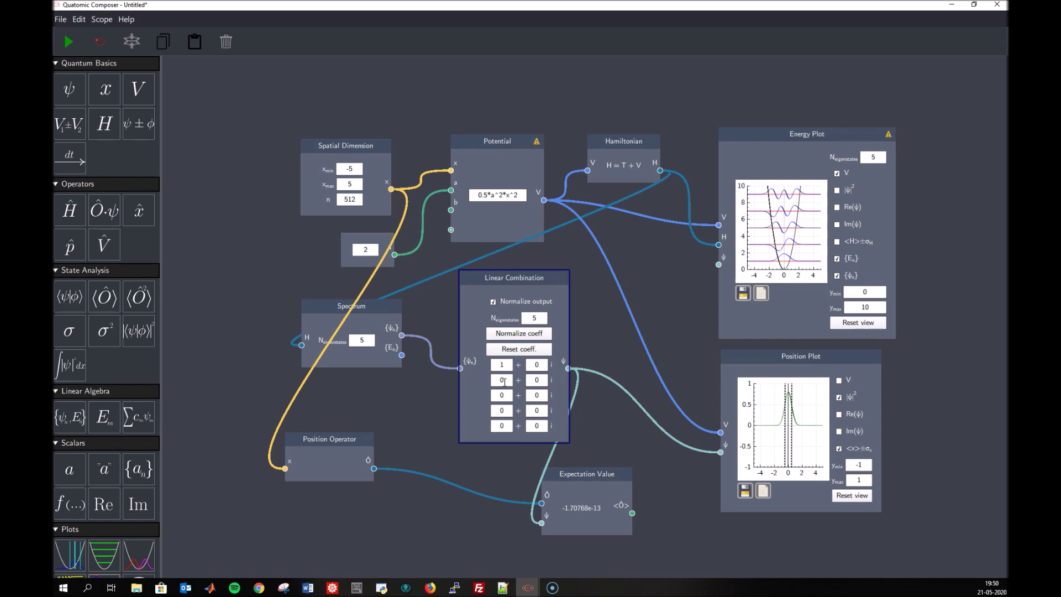
left_click(619, 361)
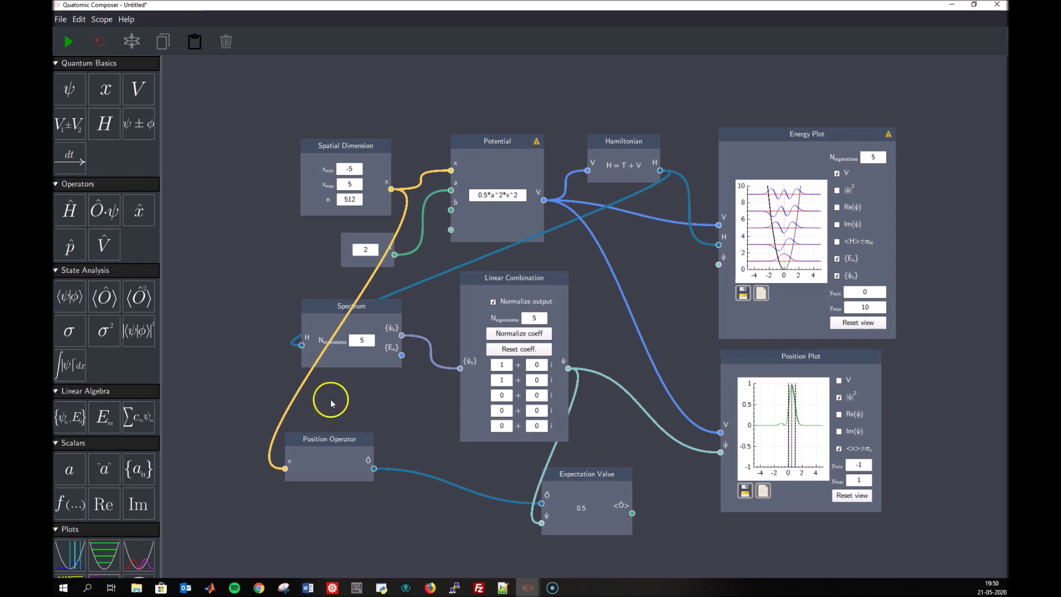
Step: Replace the Position Operator with a Linear Momentum Operator, wired from the Spatial Dimension's x into the Expectation Value node
left_click(336, 437)
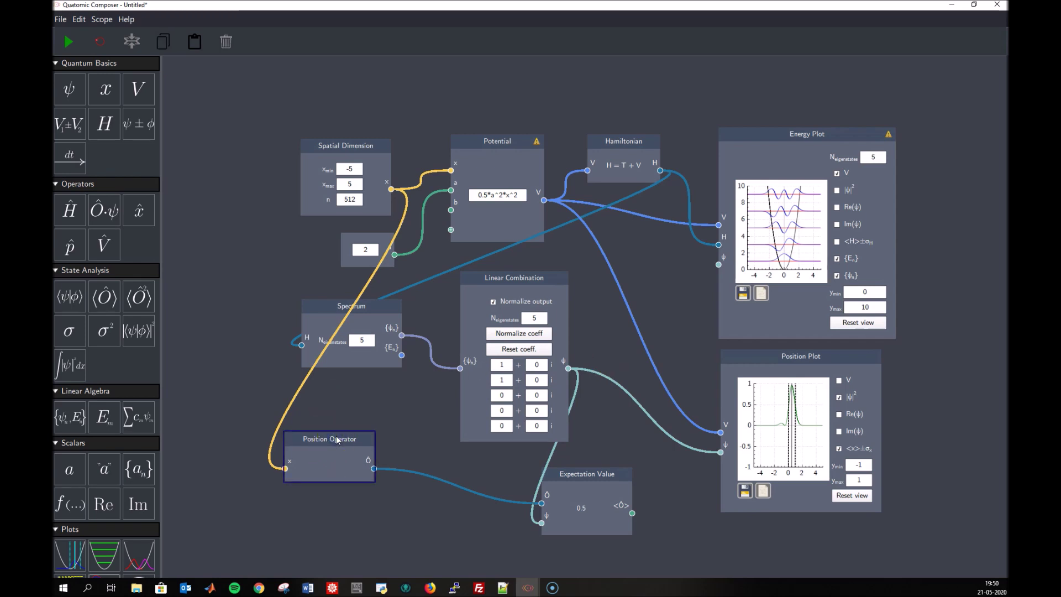
key("Delete")
left_click_drag(104, 289, 314, 447)
left_click_drag(403, 179, 399, 488)
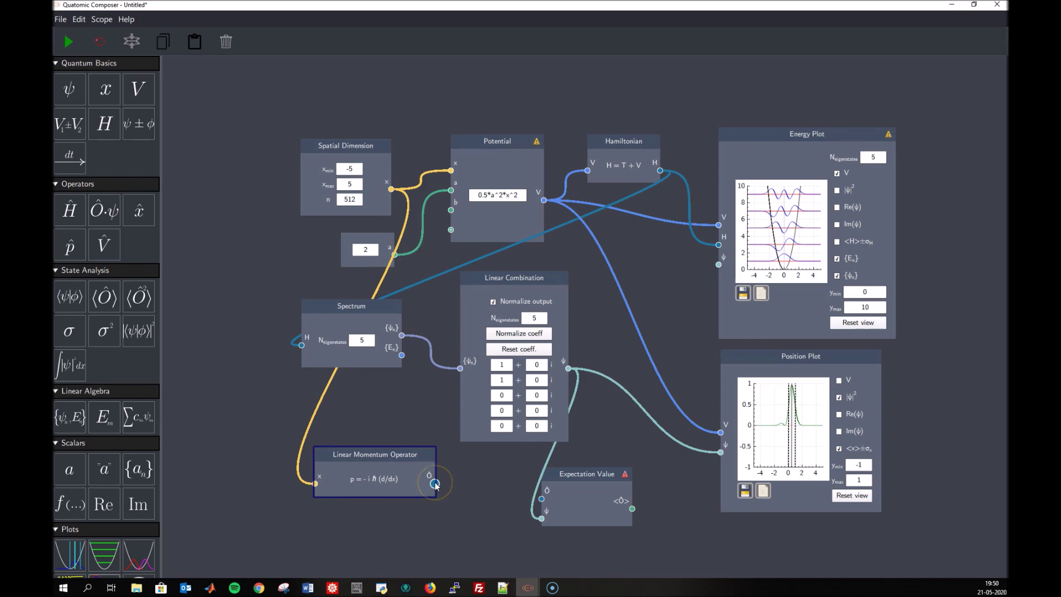
left_click_drag(437, 485, 543, 501)
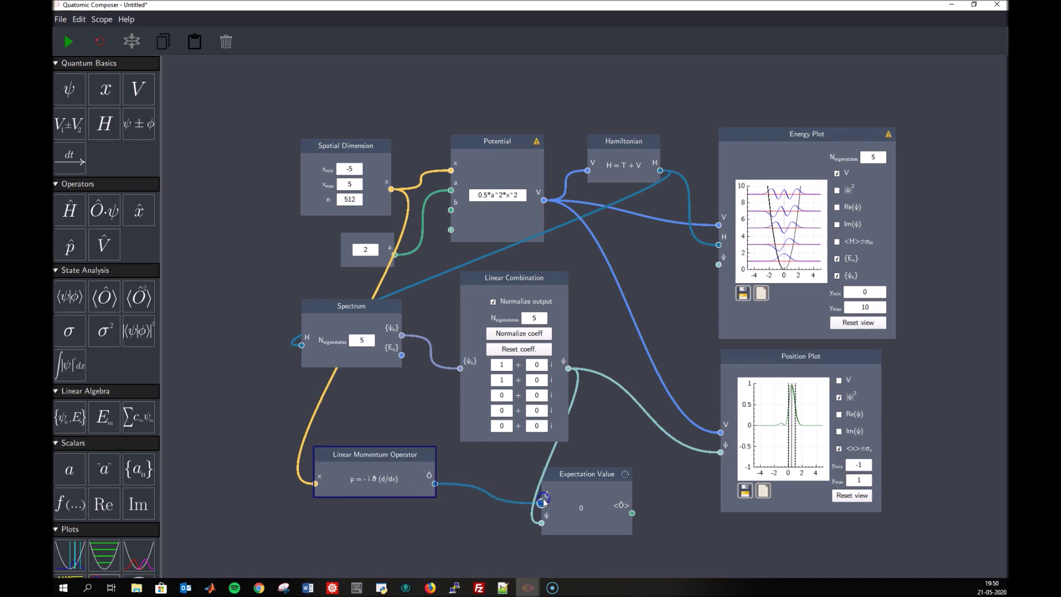
left_click(380, 479)
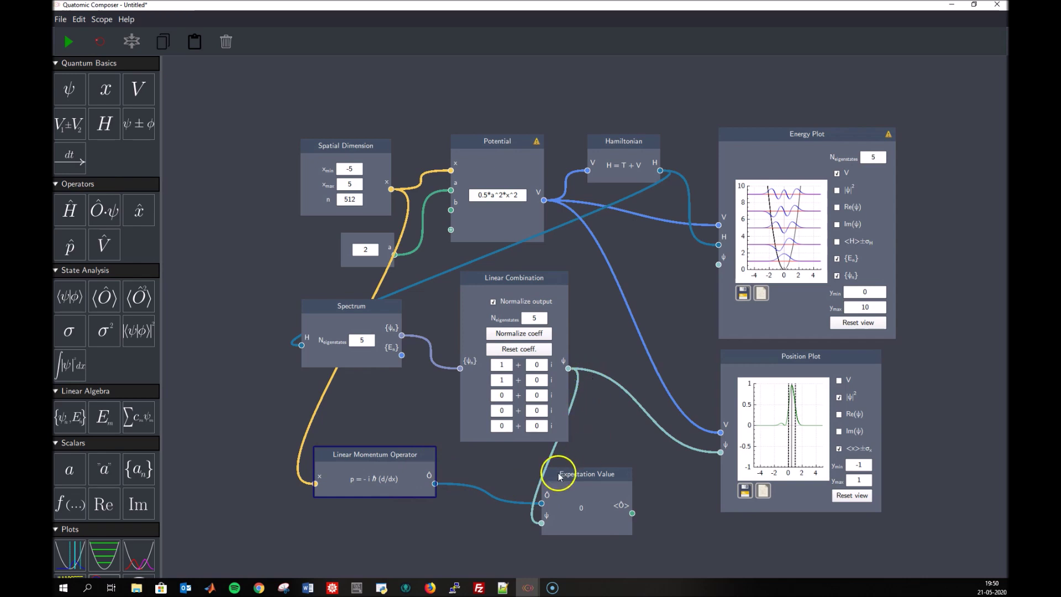
Step: Add a Standard Deviation node below the Expectation Value node and feed it the momentum operator and the Linear Combination's ψ
left_click_drag(556, 484, 592, 436)
left_click(75, 331)
left_click_drag(76, 330, 606, 504)
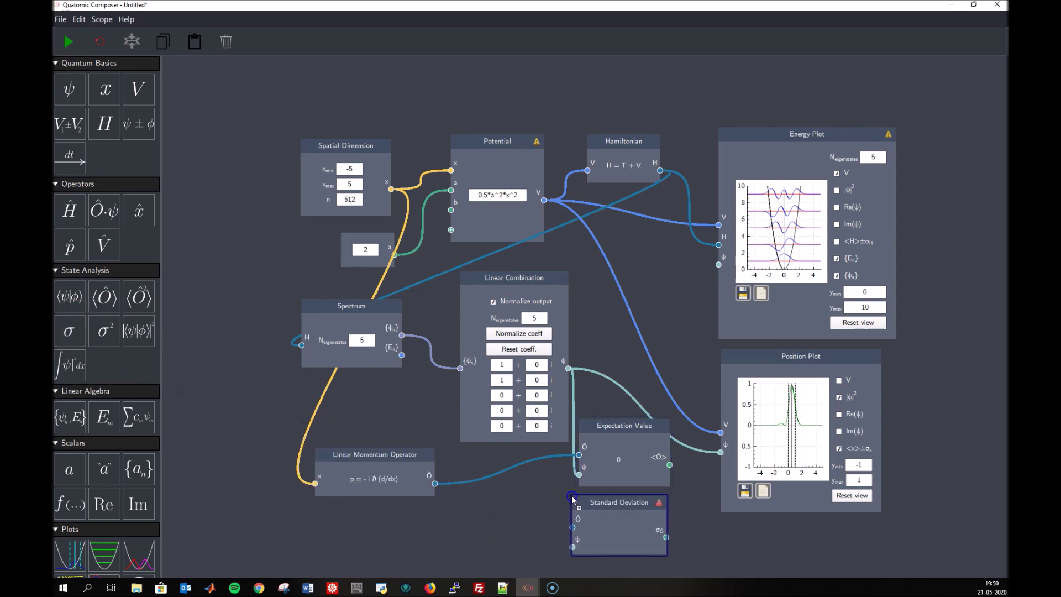
left_click_drag(435, 484, 578, 527)
left_click_drag(568, 368, 578, 547)
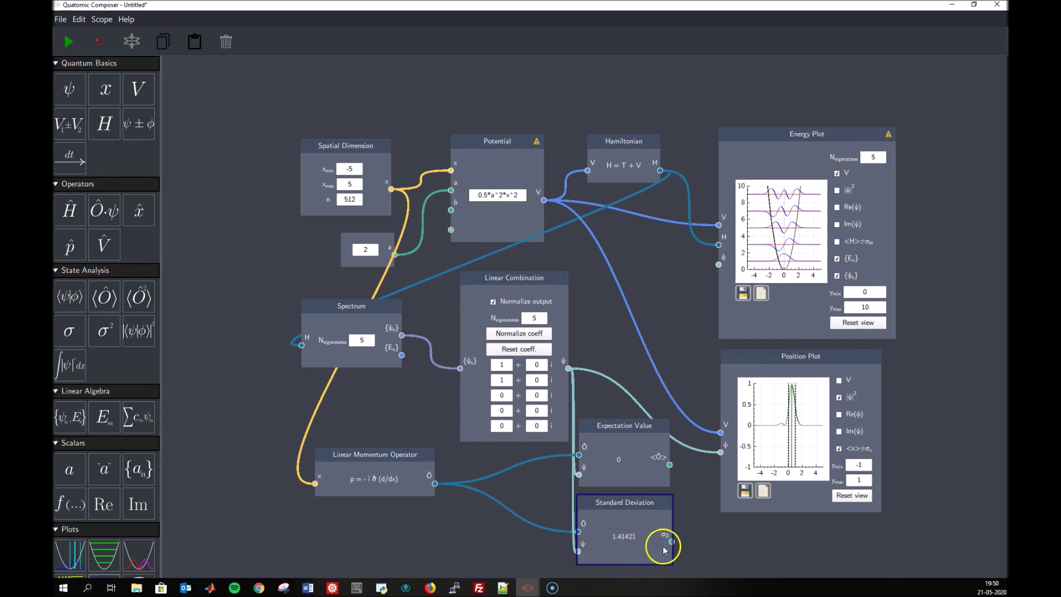
left_click(622, 548)
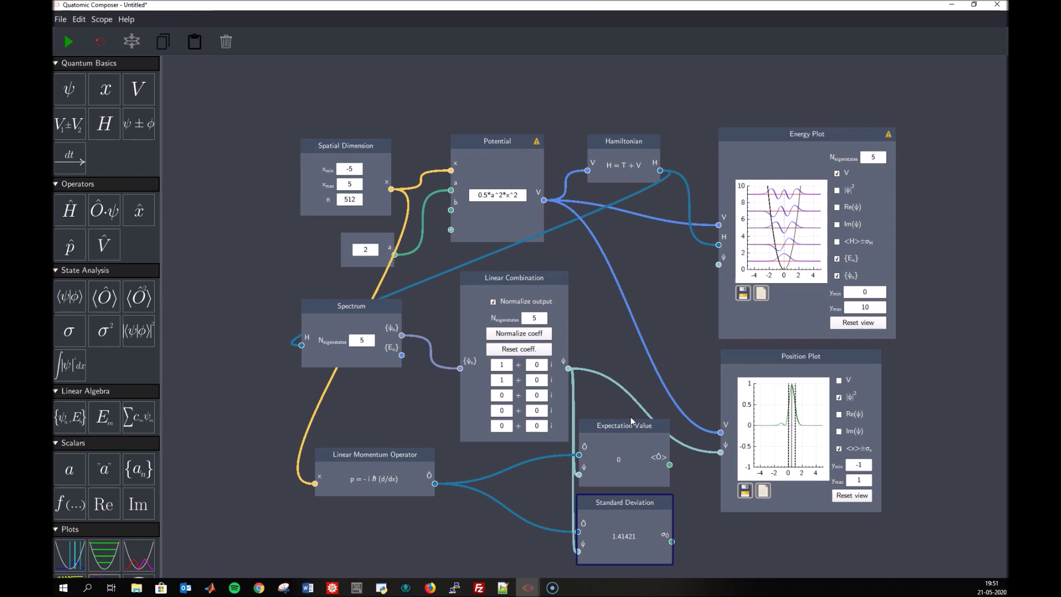
Step: Rearrange the flow by moving the Linear Combination, Energy Plot and Position Plot nodes upward
left_click_drag(526, 281, 505, 262)
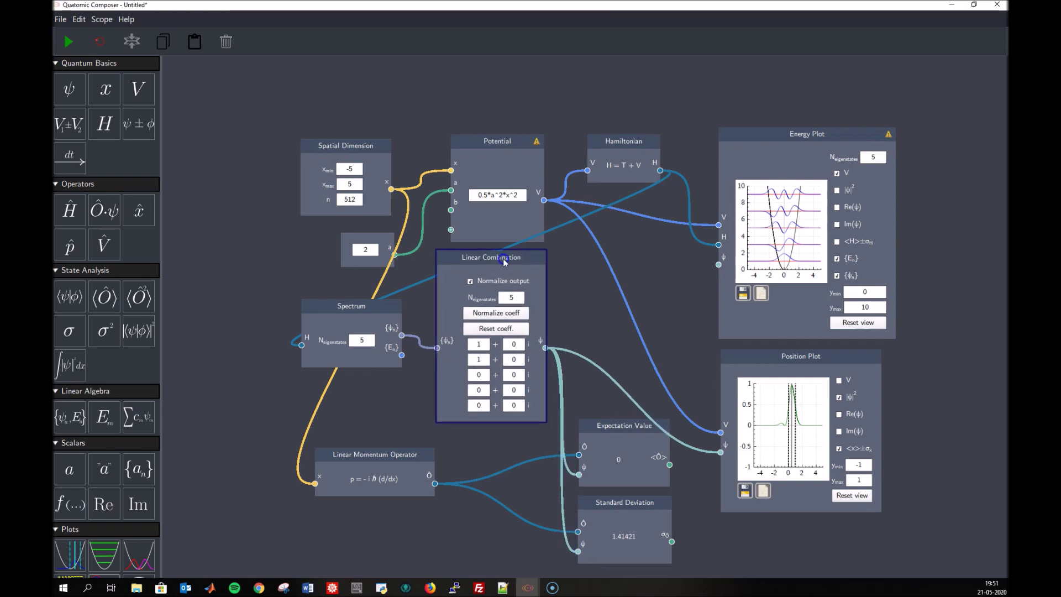
left_click(629, 433)
left_click_drag(817, 135, 824, 81)
left_click_drag(817, 350, 834, 290)
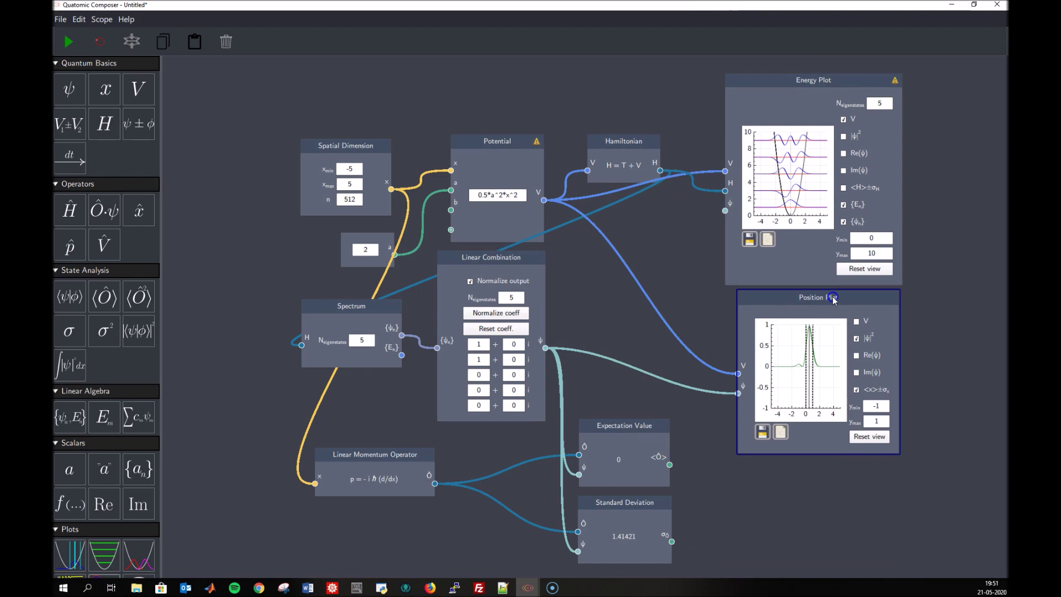
Step: Delete the Expectation Value, Standard Deviation, Linear Momentum Operator, Position Plot and Energy Plot nodes from the flow
left_click(637, 428)
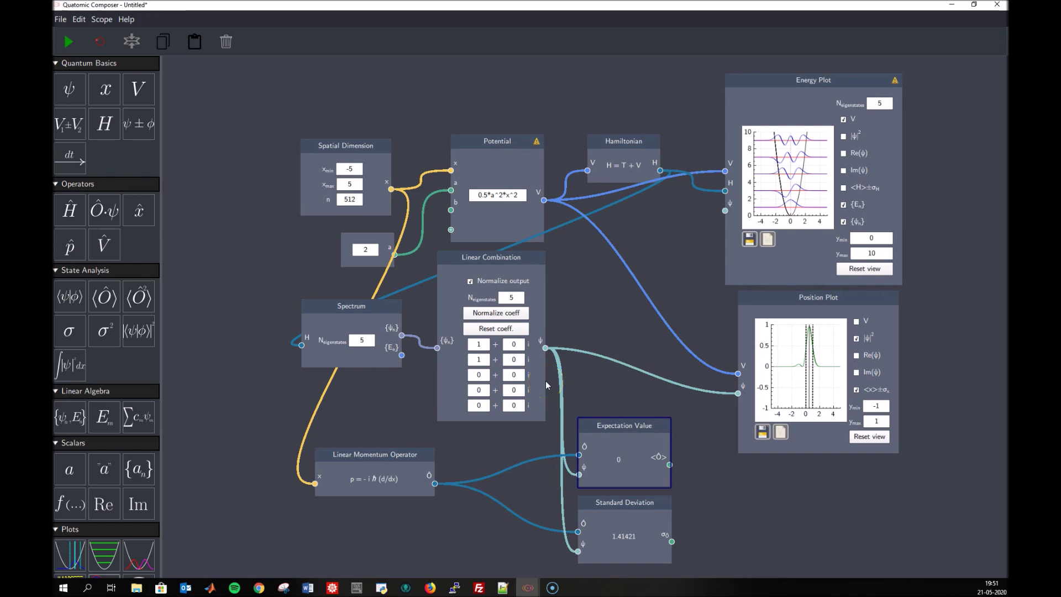
key("Delete")
left_click(635, 524)
key("Delete")
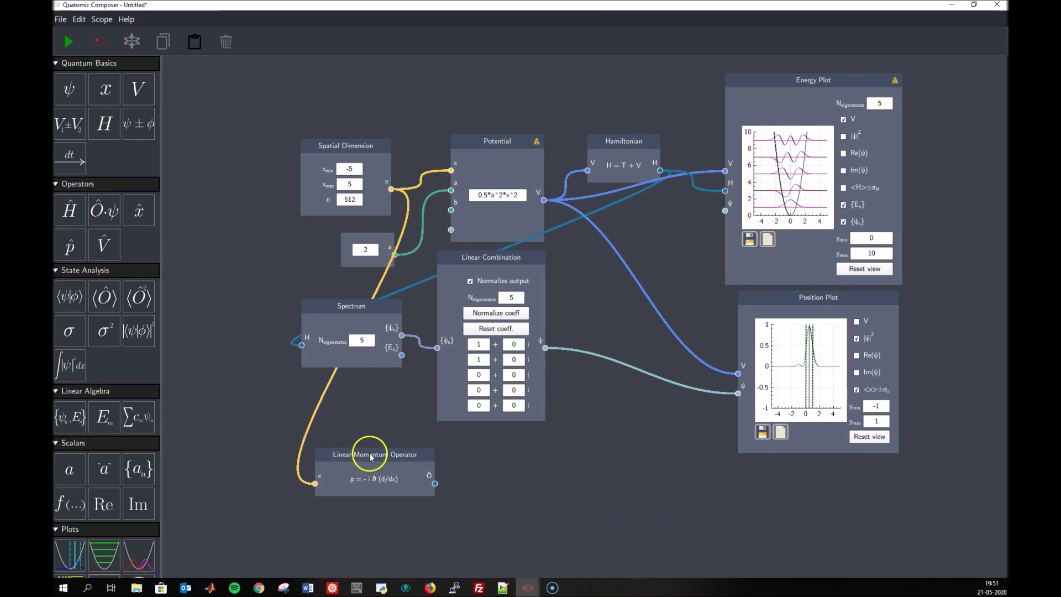
key("Delete")
left_click_drag(663, 450, 517, 471)
left_click(648, 330)
key("Delete")
left_click(669, 102)
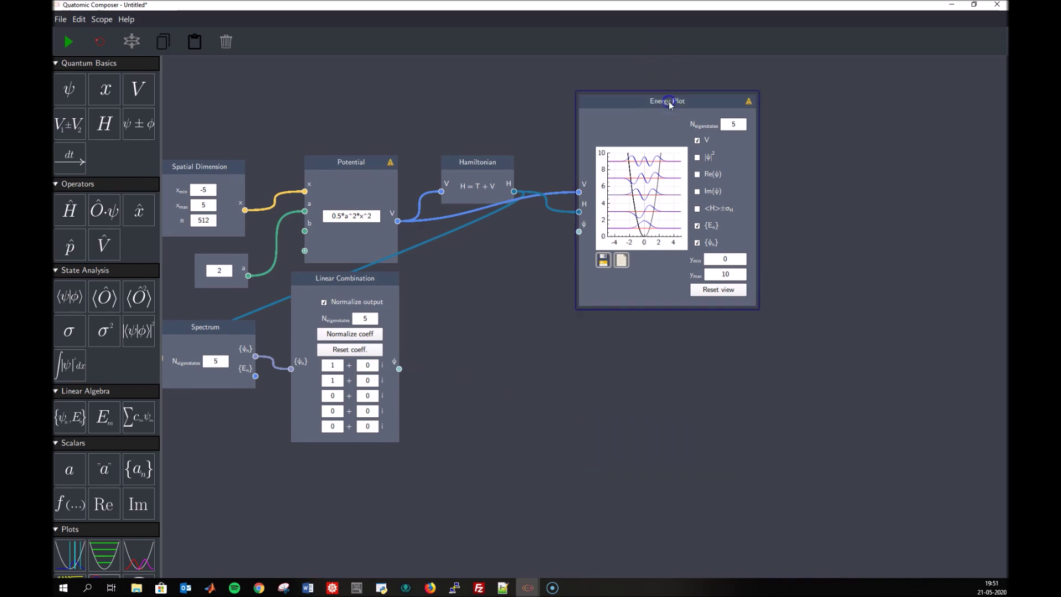
key("Delete")
Step: Add a Time Evolution node in the free space beside the Linear Combination node
scroll(552, 308, "down", 1)
left_click_drag(553, 308, 562, 280)
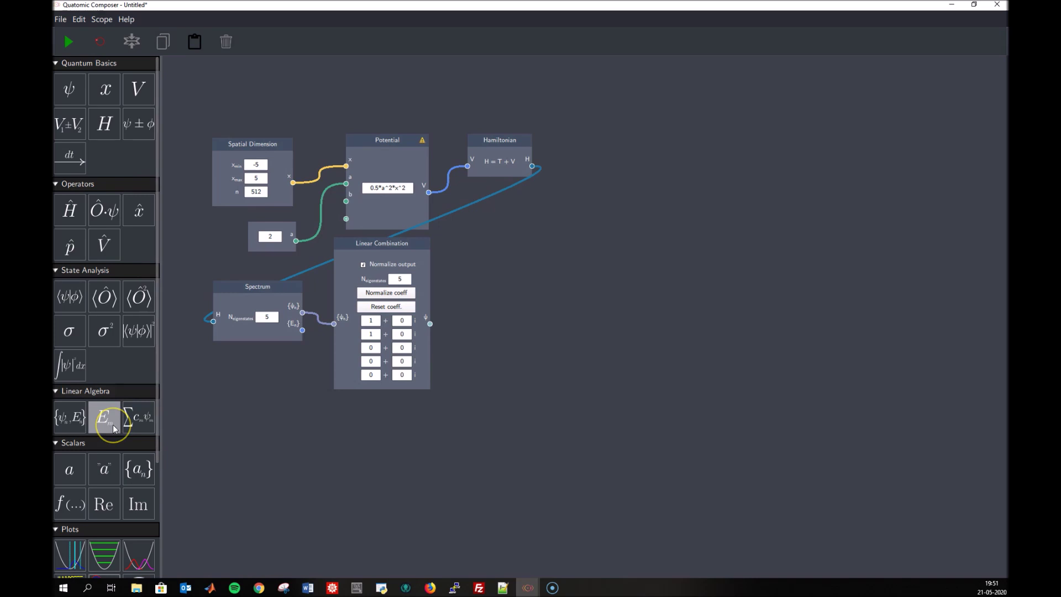
scroll(113, 431, "down", 2)
scroll(113, 420, "down", 1)
scroll(108, 277, "up", 2)
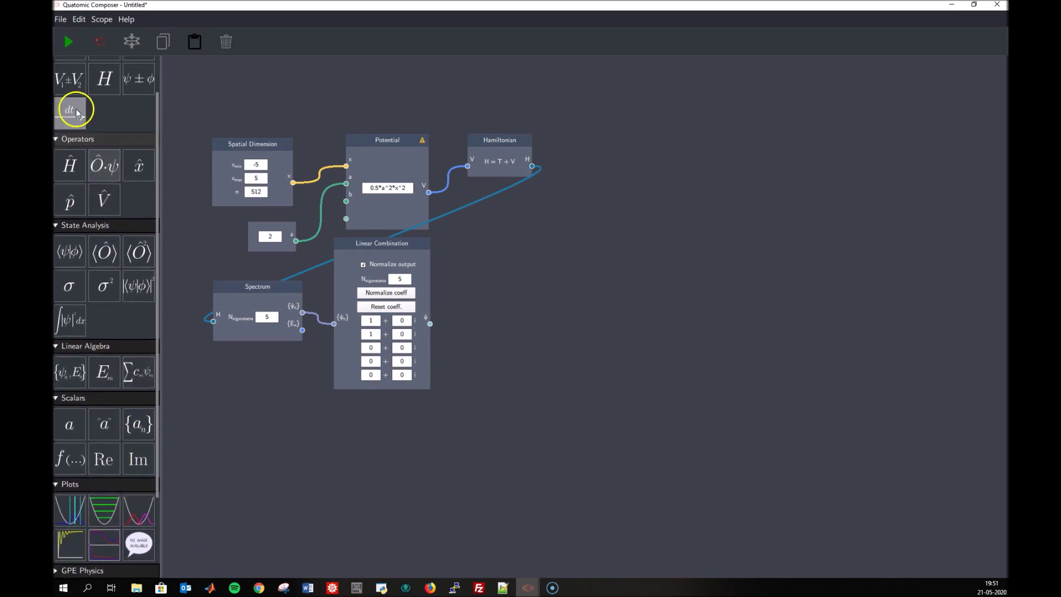
scroll(76, 114, "up", 1)
left_click_drag(71, 154, 538, 221)
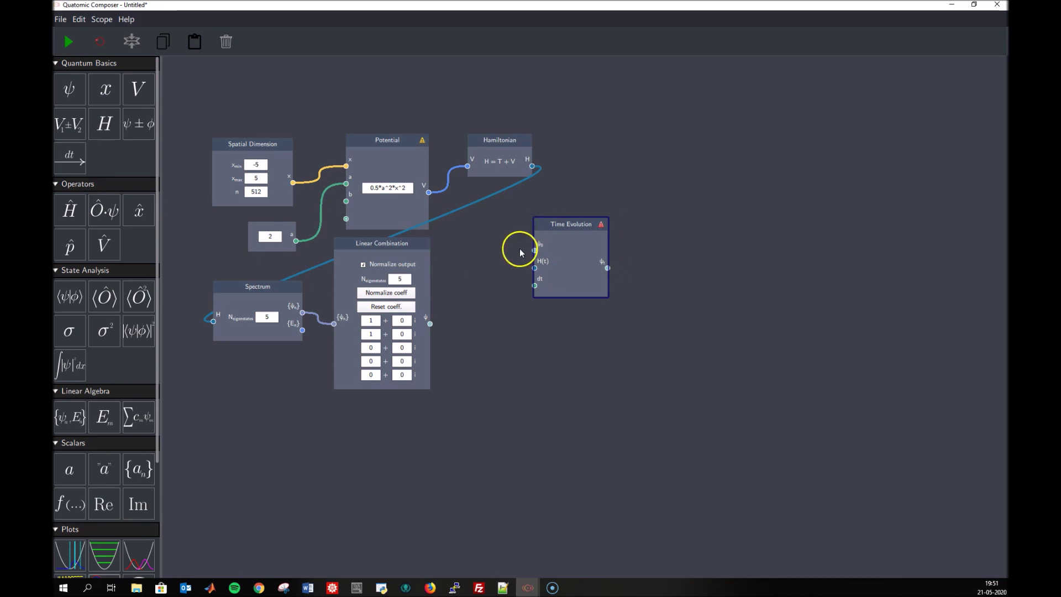
Step: Add a For Loop scope beside the flow, enlarge it, and move the Time Evolution node below the Linear Combination
scroll(146, 472, "down", 3)
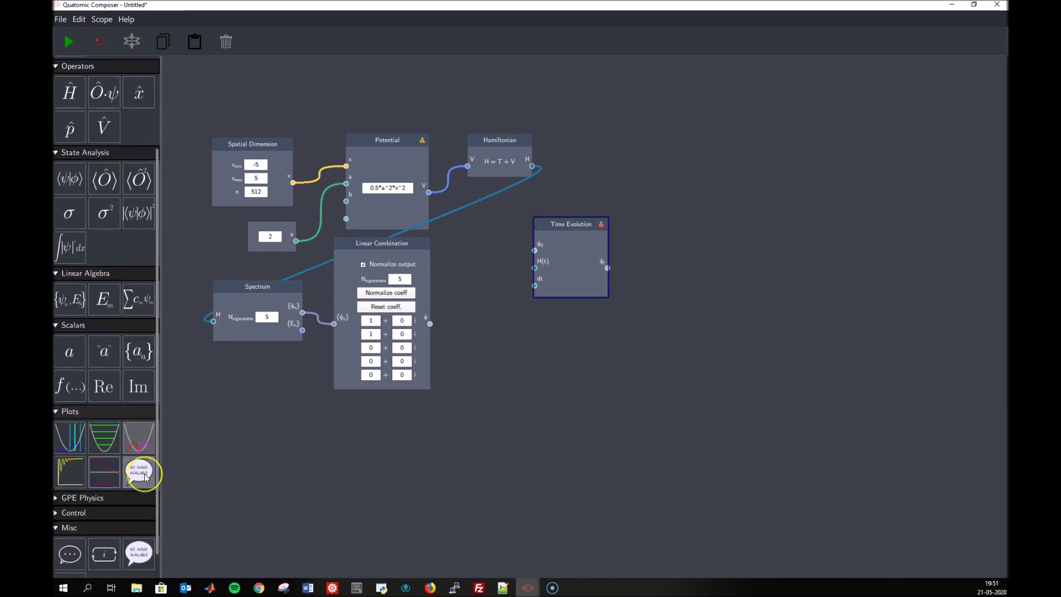
left_click_drag(106, 544, 646, 141)
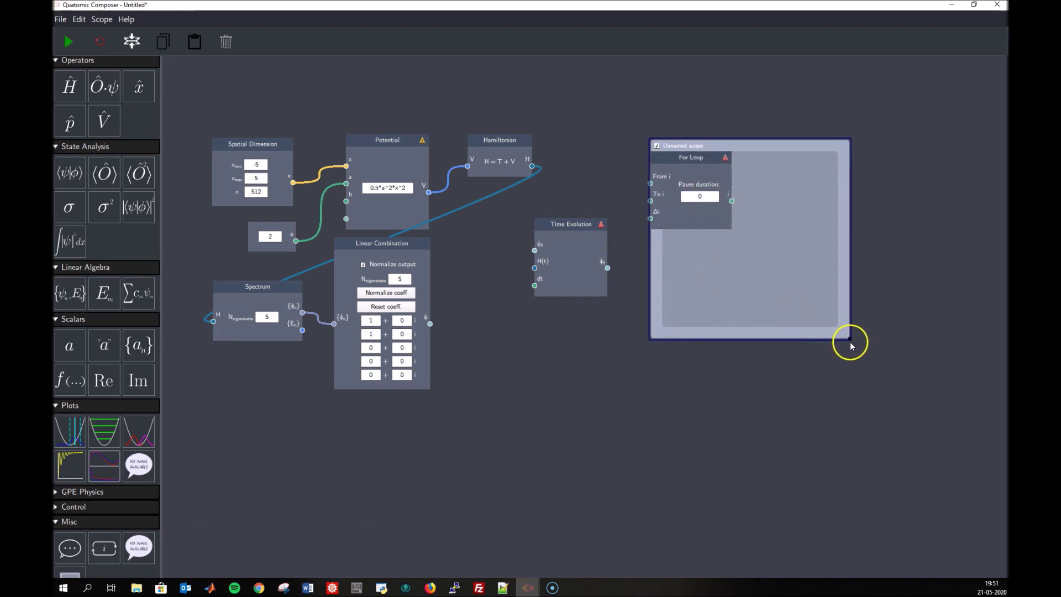
left_click_drag(849, 338, 975, 515)
left_click_drag(574, 250, 502, 410)
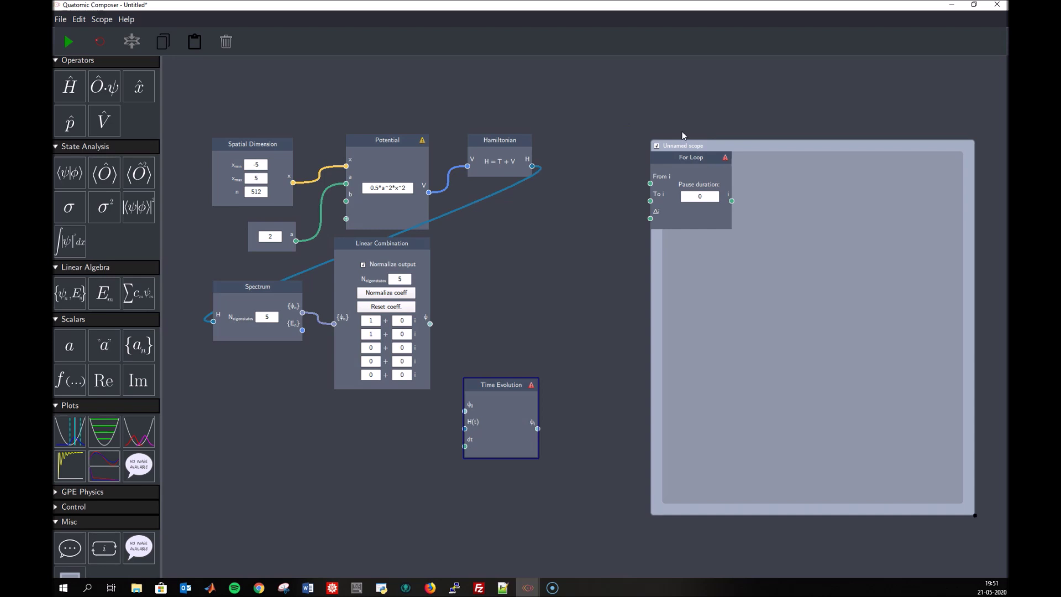
Step: Add a scalar node with value 0, connect it to the For Loop's From i input, and name it t0
left_click_drag(69, 345, 641, 187)
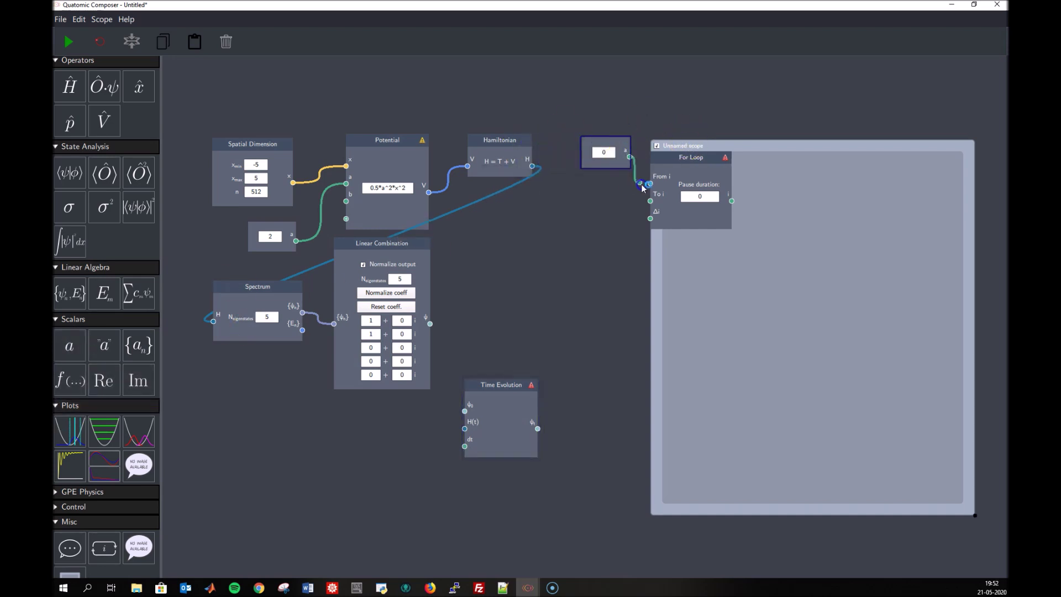
double_click(627, 152)
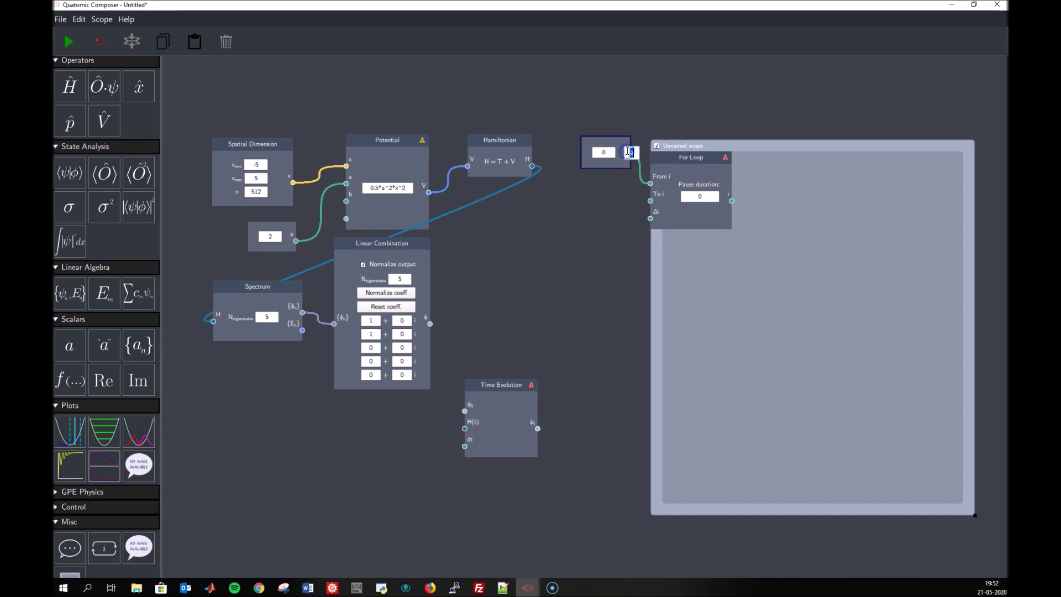
type("t0")
left_click(586, 100)
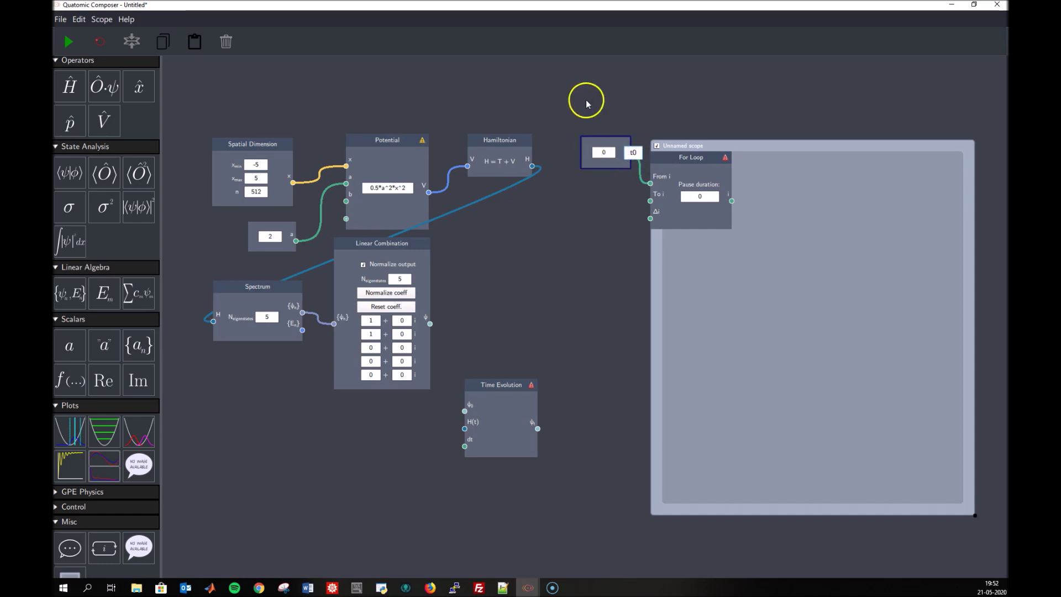
Step: Add a second scalar node, name it tf, and connect it to the For Loop's To i input
left_click_drag(68, 348, 578, 181)
double_click(608, 191)
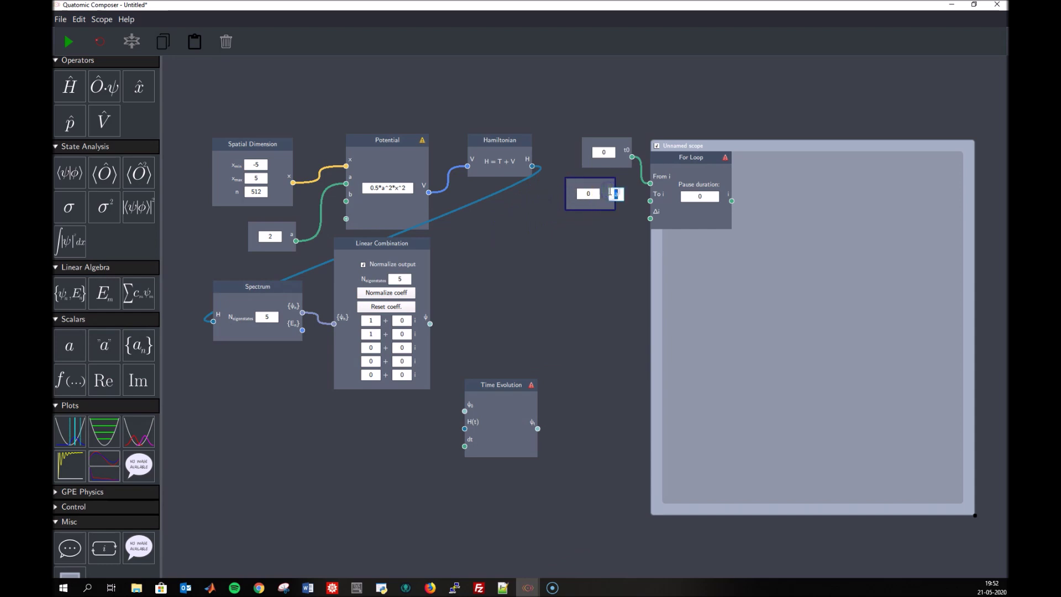
left_click_drag(615, 198, 648, 201)
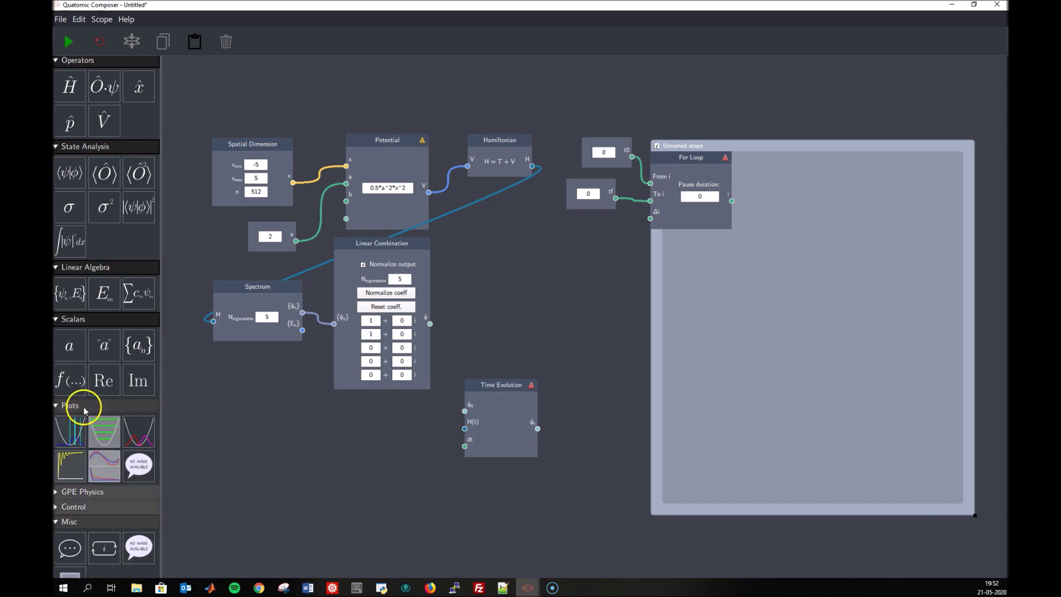
Step: Add a third scalar node named dt below tf, and set tf to 5
left_click_drag(78, 339, 576, 221)
double_click(617, 232)
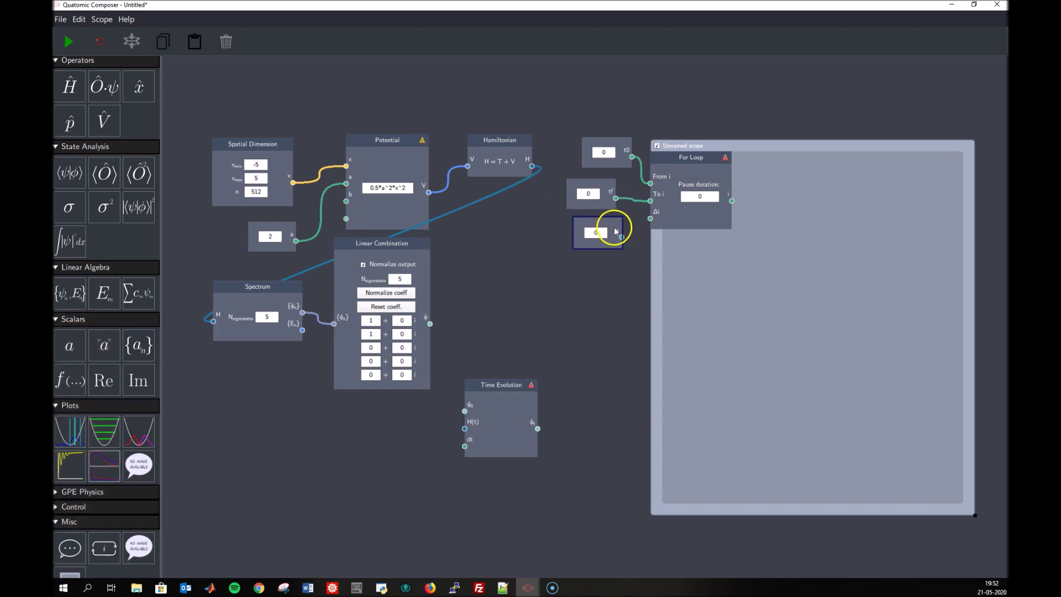
left_click(632, 214)
double_click(593, 193)
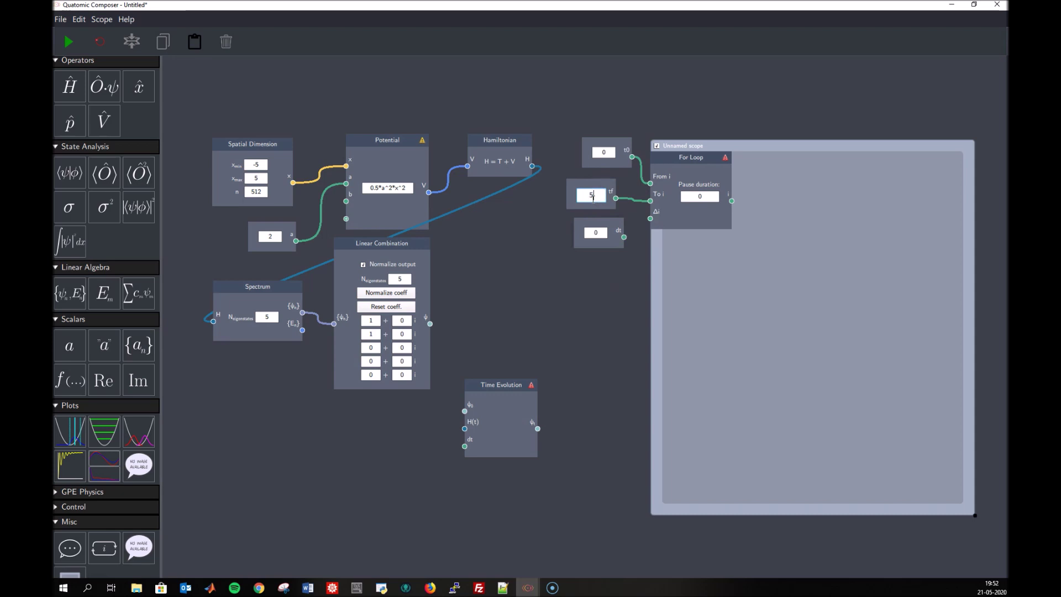
Step: Set the dt scalar to 0.05 and connect it to the For Loop's Δi input
double_click(598, 233)
left_click(692, 221)
type("0.05")
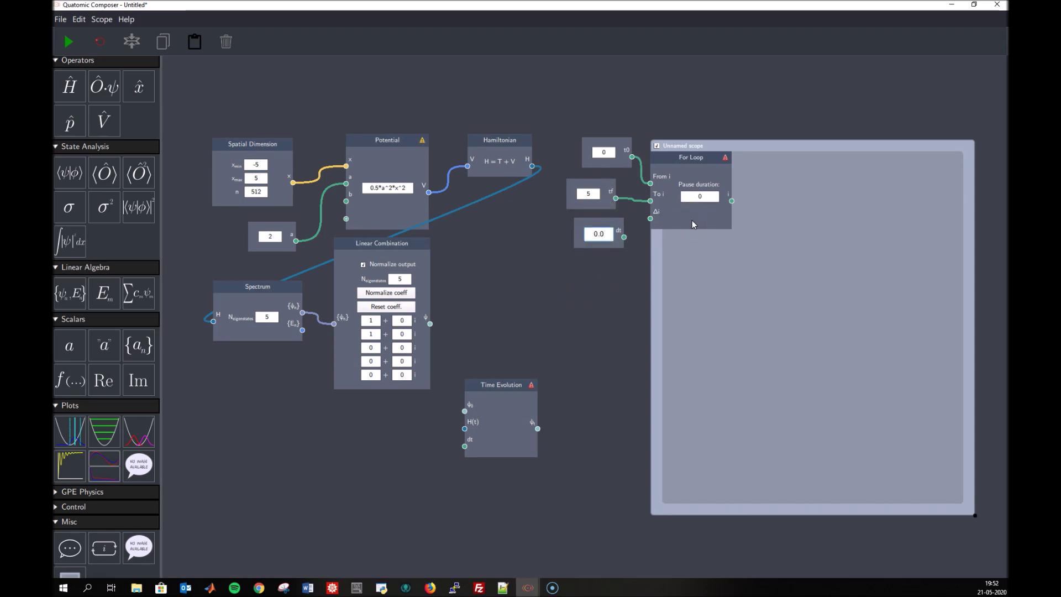
left_click(628, 254)
left_click_drag(625, 238, 650, 218)
left_click(596, 232)
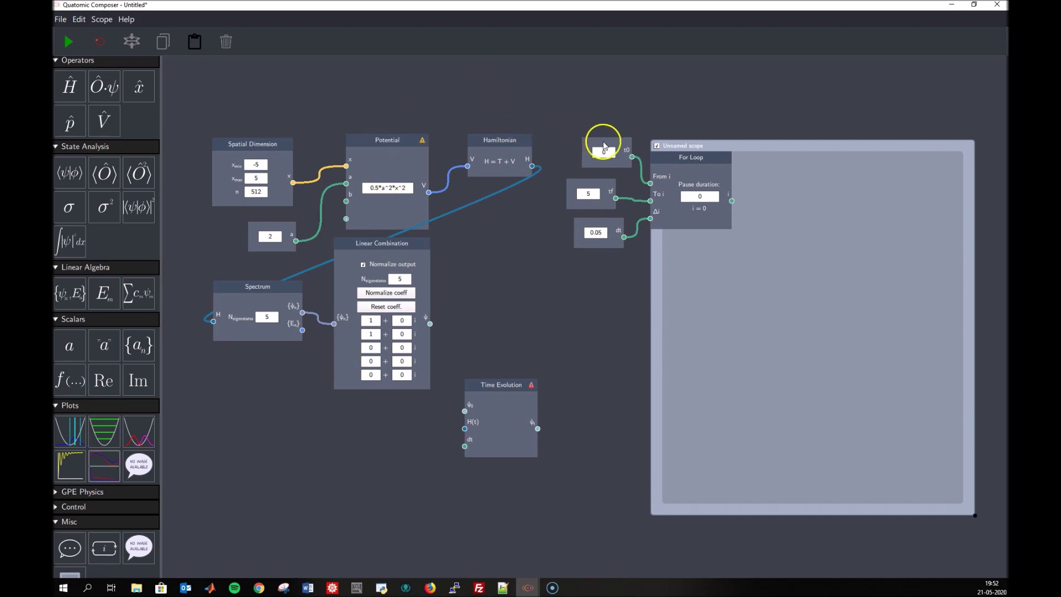
Step: Stack the t0, tf and dt scalar nodes in a tight column beside the For Loop node
left_click_drag(598, 139, 586, 130)
left_click_drag(594, 182, 599, 167)
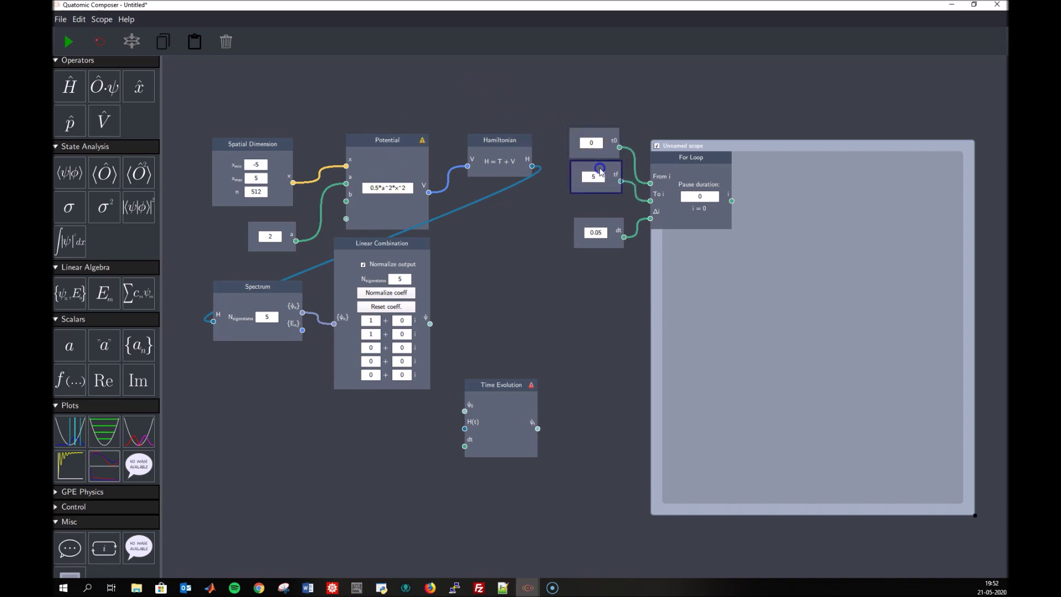
left_click_drag(612, 218, 606, 198)
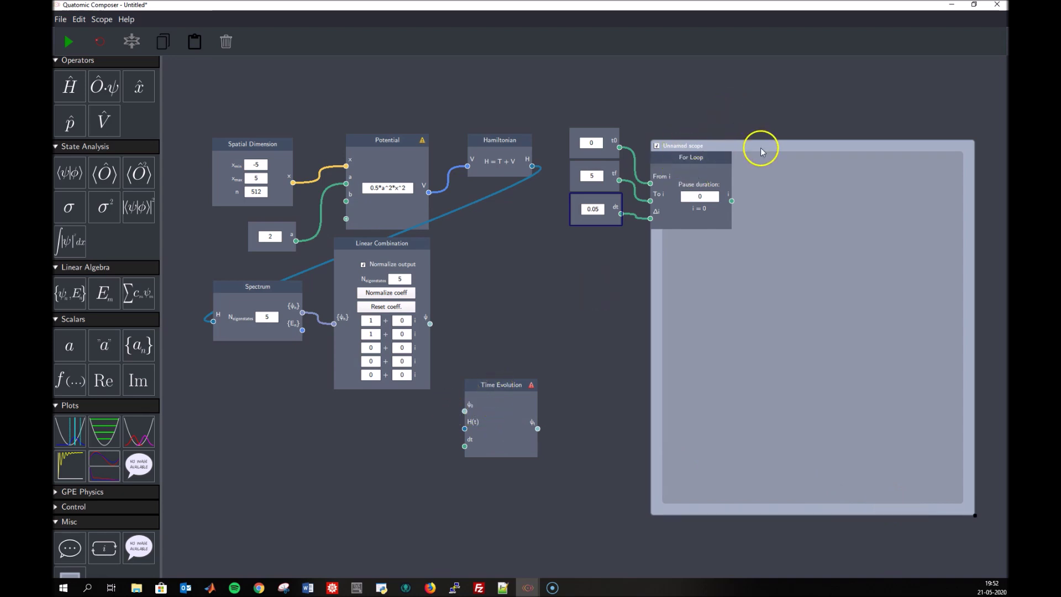
Step: Move the Time Evolution node into the For Loop scope and feed its dt input from the dt scalar through a scope input named dt
left_click_drag(492, 386, 762, 270)
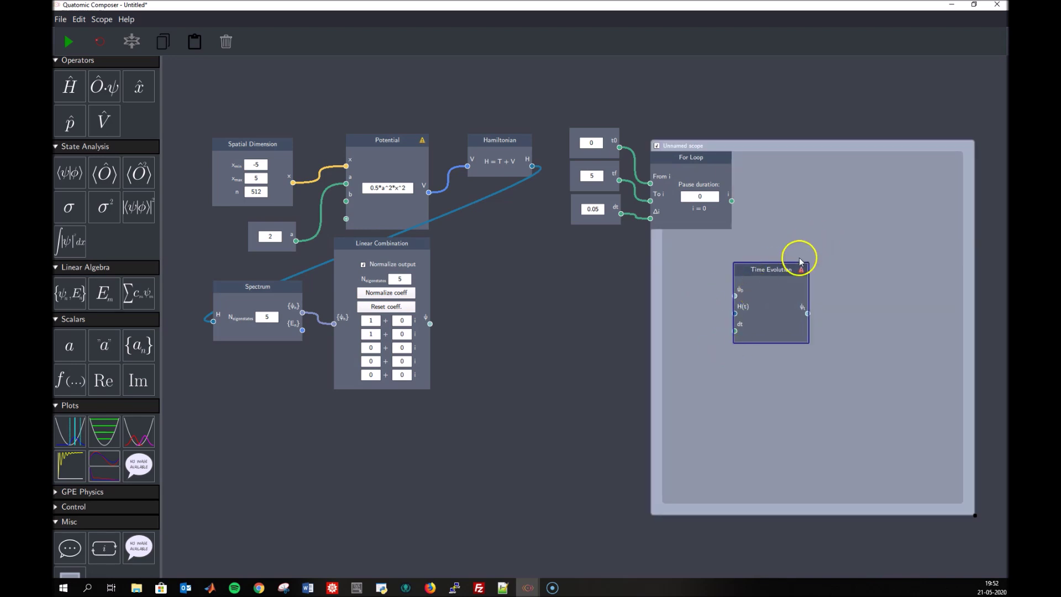
left_click_drag(777, 274, 816, 261)
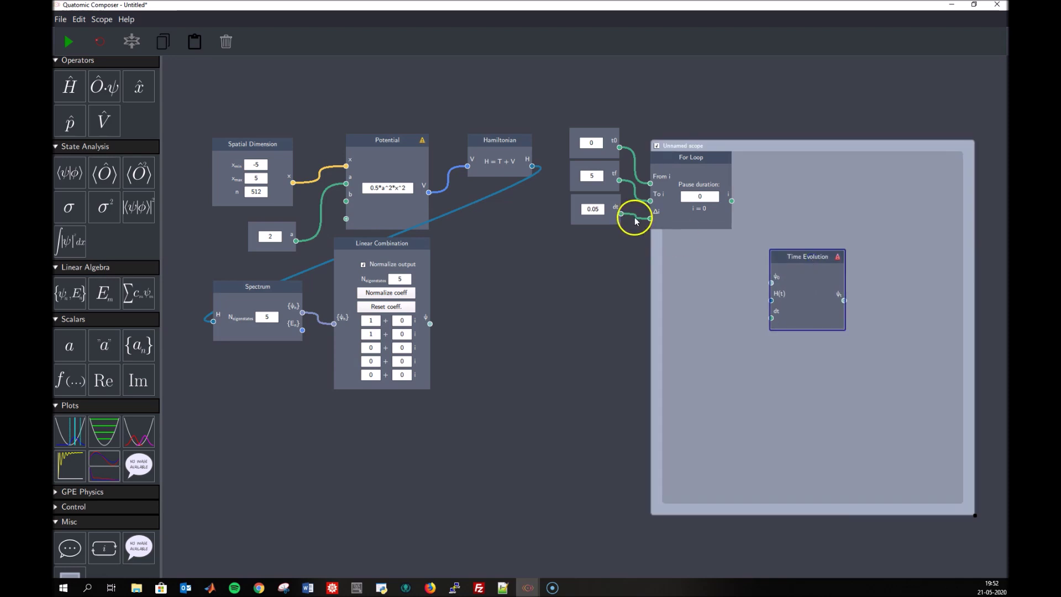
left_click_drag(621, 214, 662, 260)
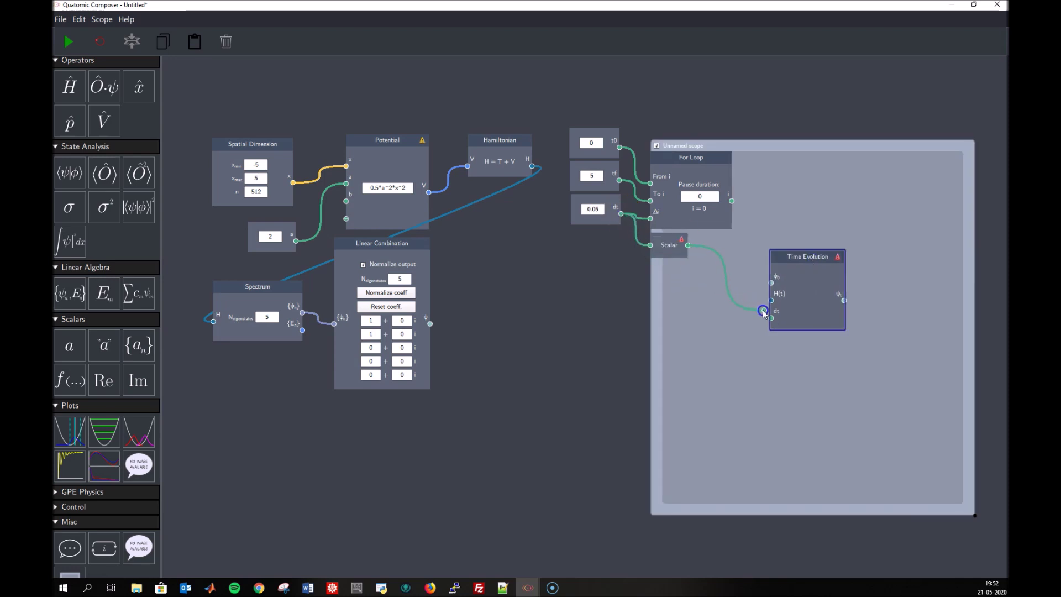
left_click_drag(772, 320, 771, 319)
double_click(670, 245)
type("dt")
left_click(700, 321)
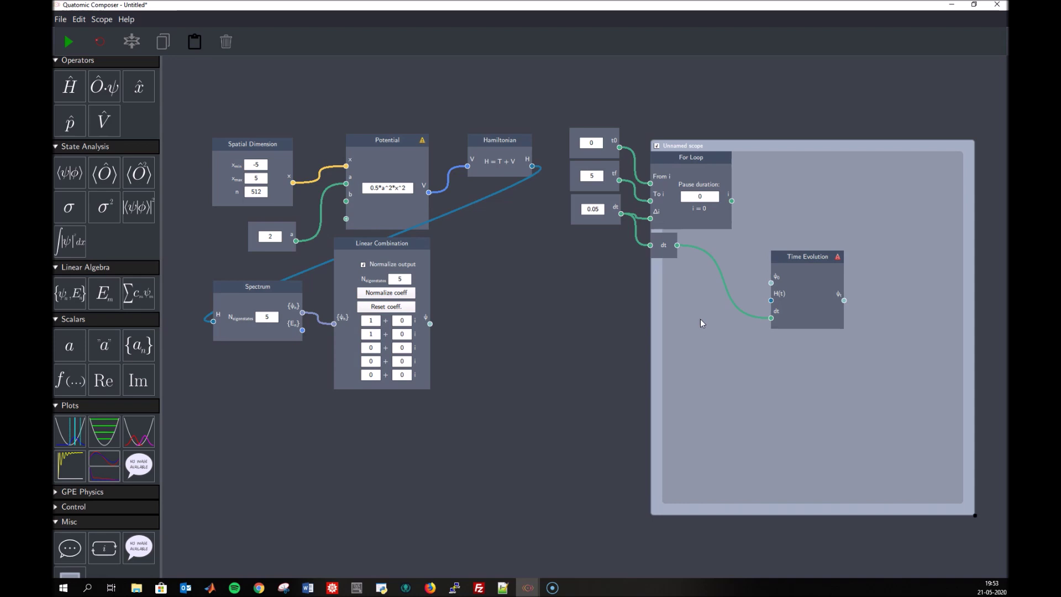
Step: Connect the Hamiltonian's H output through the scope border to Time Evolution's H(t) input, placing the H scope input just below dt
left_click_drag(531, 166, 666, 309)
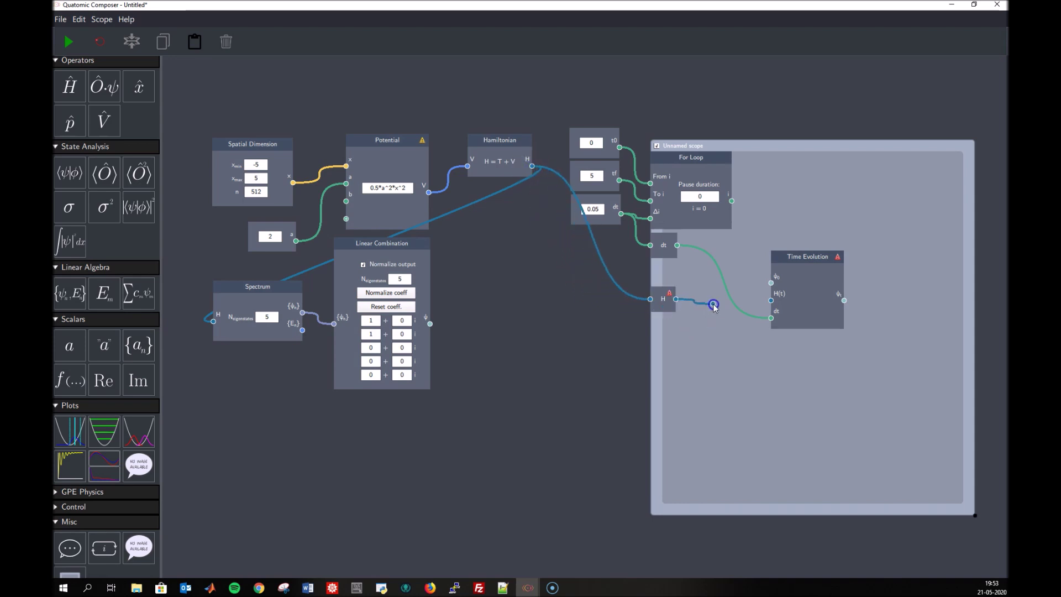
left_click_drag(740, 305, 771, 300)
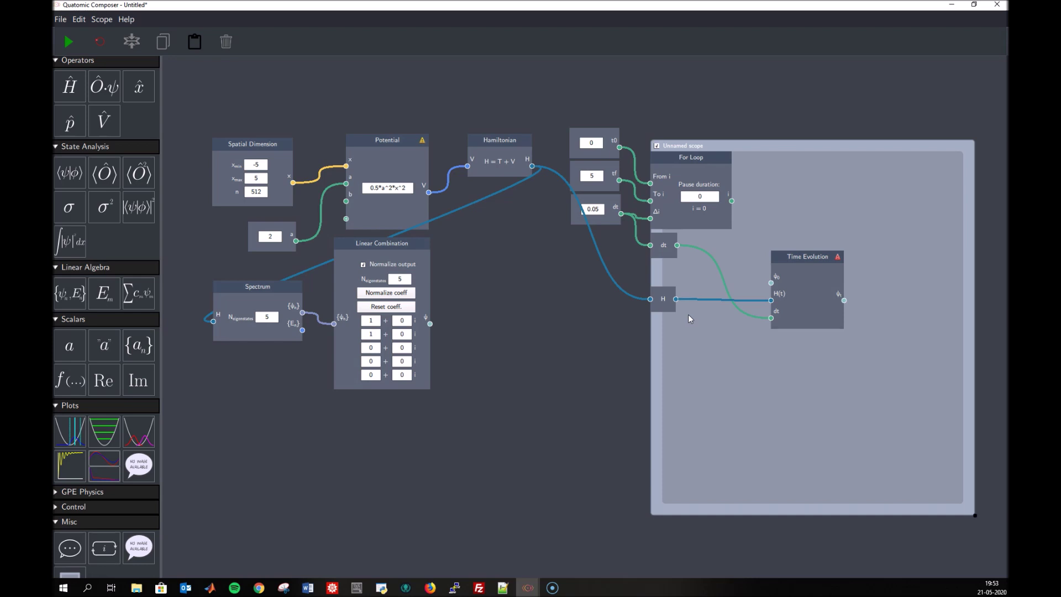
left_click_drag(659, 302, 664, 280)
left_click(805, 258)
left_click_drag(804, 257, 838, 252)
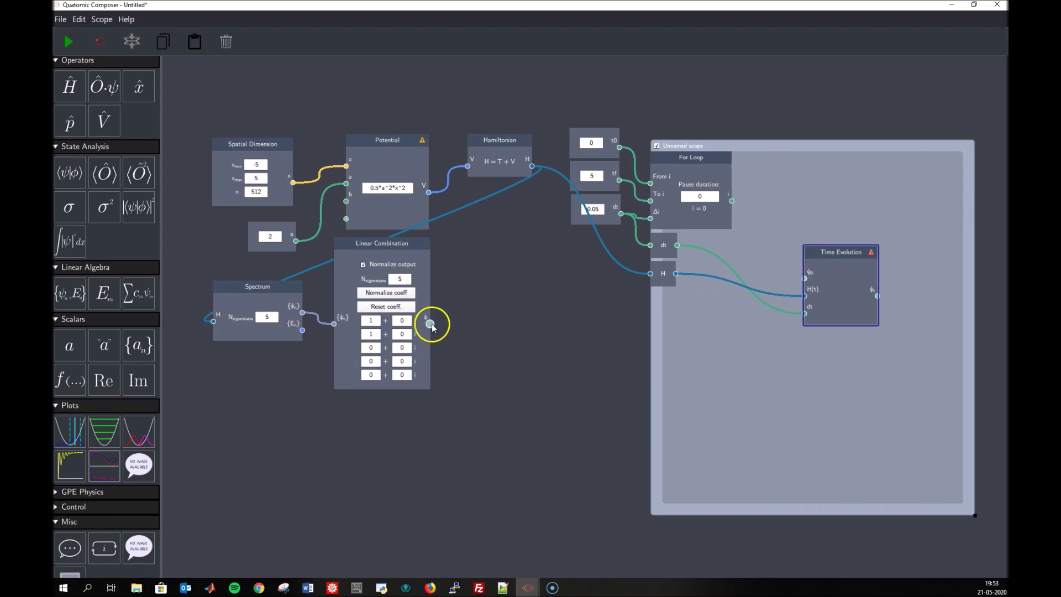
Step: Connect the Linear Combination output to Time Evolution's ψ0 input through a scope input named ψ0, and move Time Evolution closer to the scope inputs
left_click_drag(532, 334, 650, 297)
left_click_drag(675, 296, 746, 294)
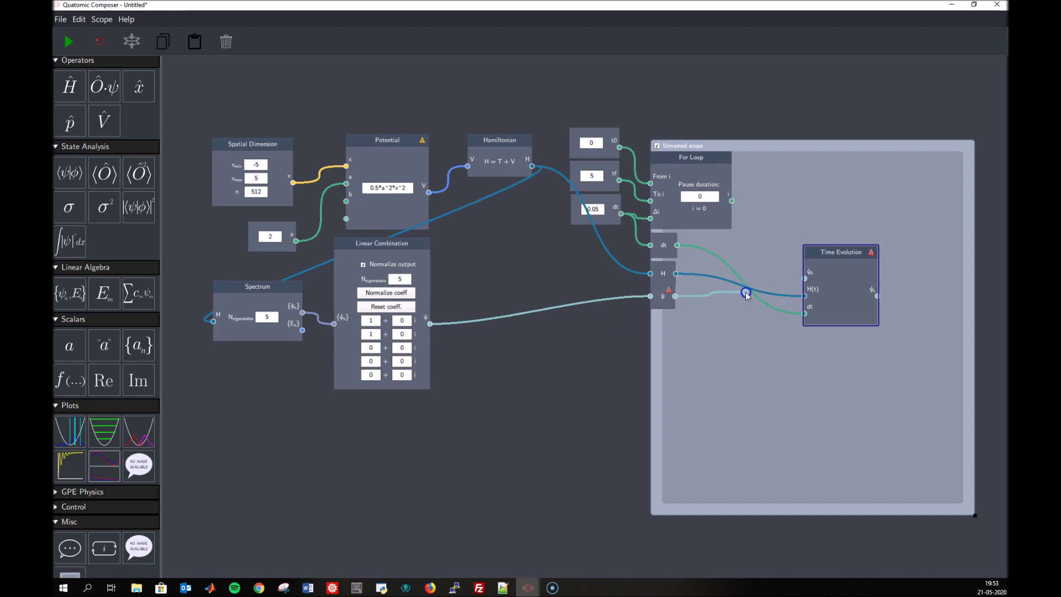
left_click_drag(668, 301, 668, 314)
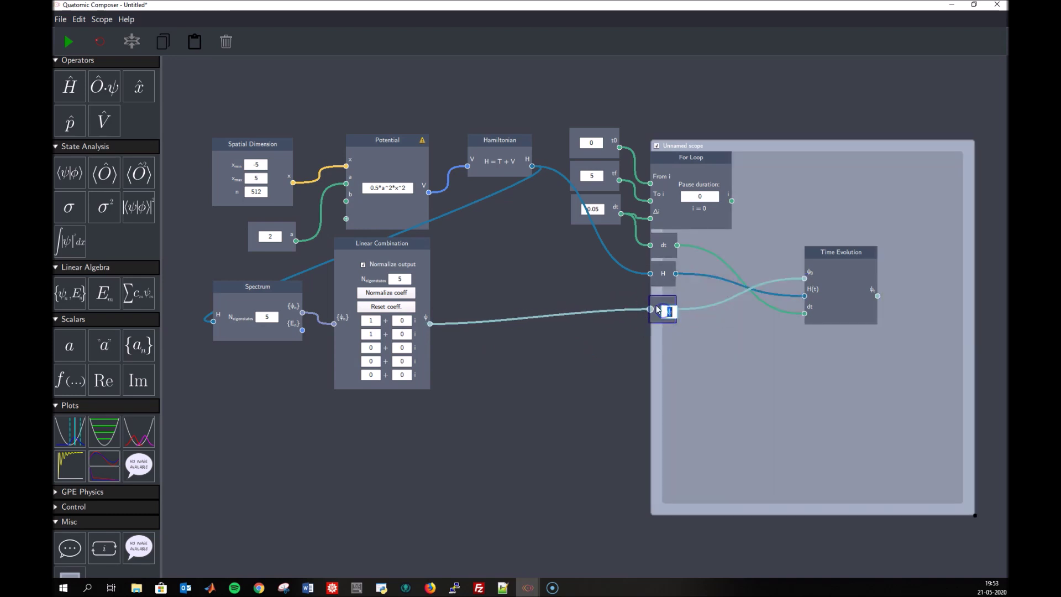
left_click(709, 333)
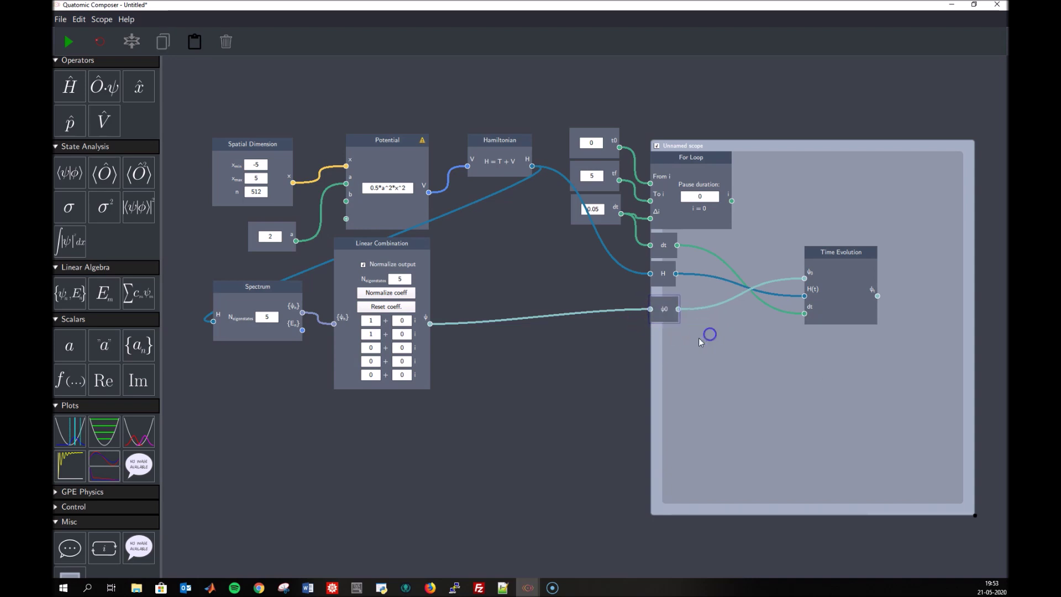
left_click_drag(671, 304, 670, 302)
left_click_drag(823, 254, 789, 248)
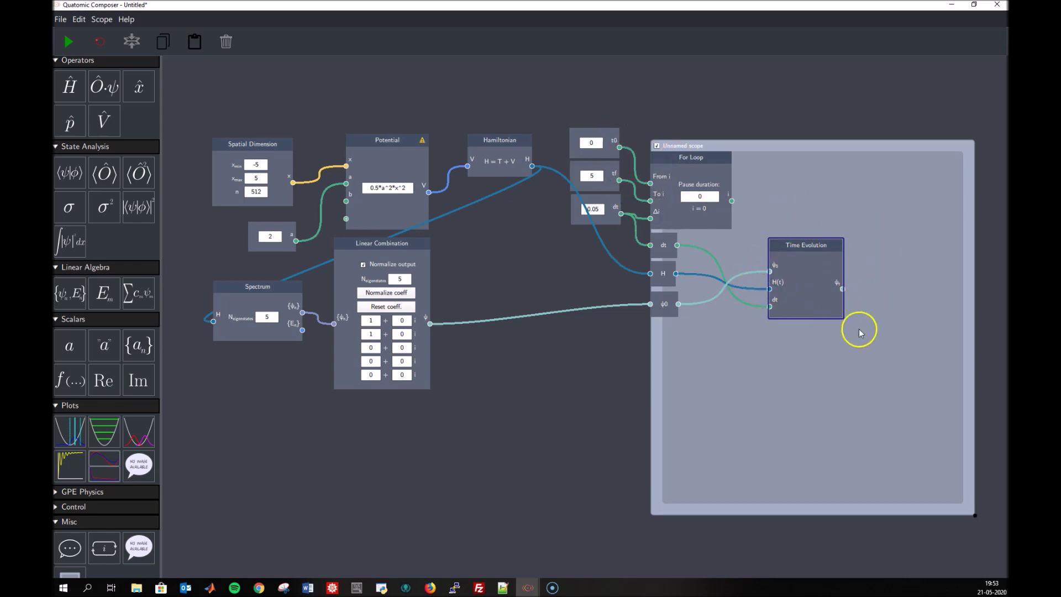
left_click_drag(821, 249, 805, 245)
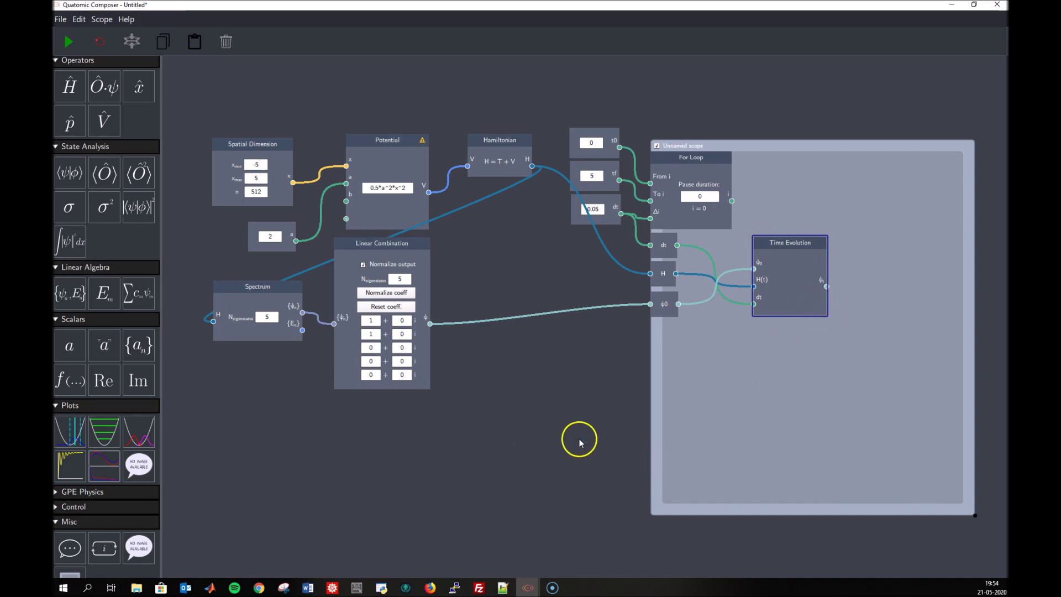
Step: Make the For Loop scope wider and slightly shorter, and shift the Time Evolution node toward the scope inputs
left_click_drag(585, 438, 482, 434)
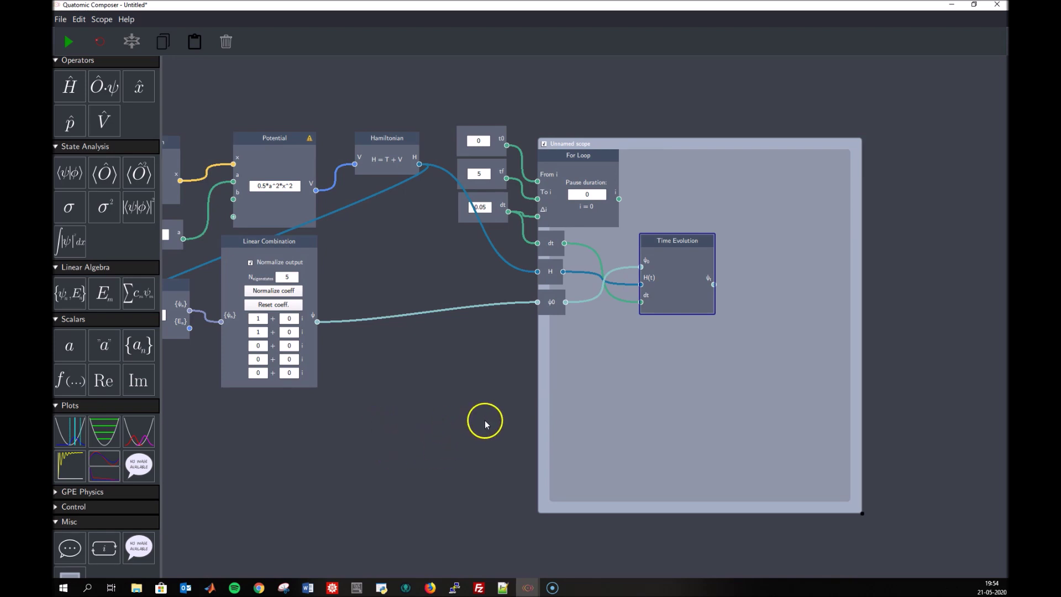
left_click_drag(333, 463, 452, 444)
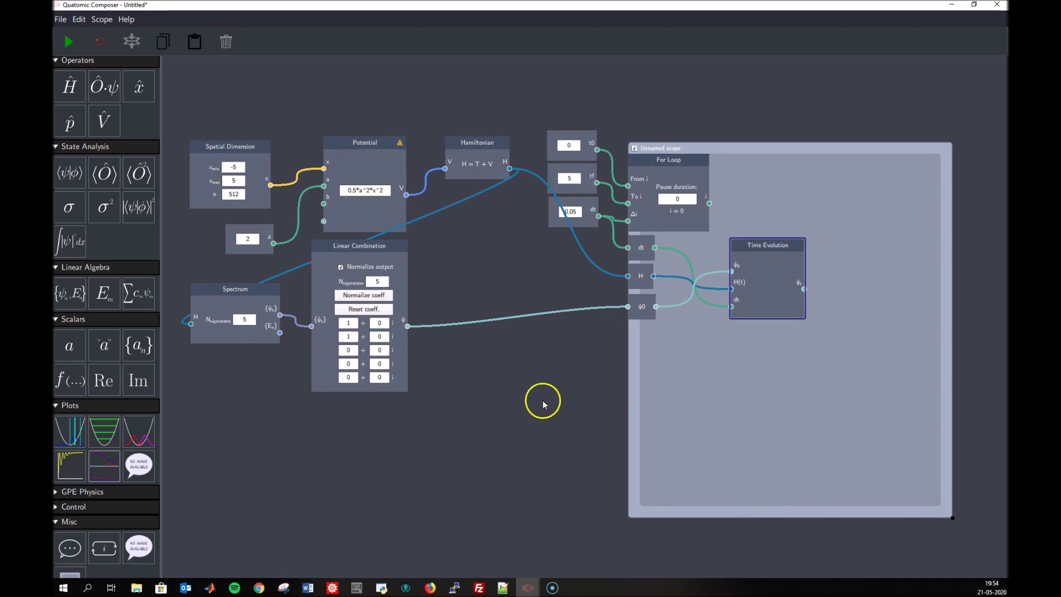
left_click_drag(533, 404, 550, 387)
scroll(550, 388, "down", 3)
scroll(550, 388, "up", 2)
left_click_drag(594, 365, 567, 369)
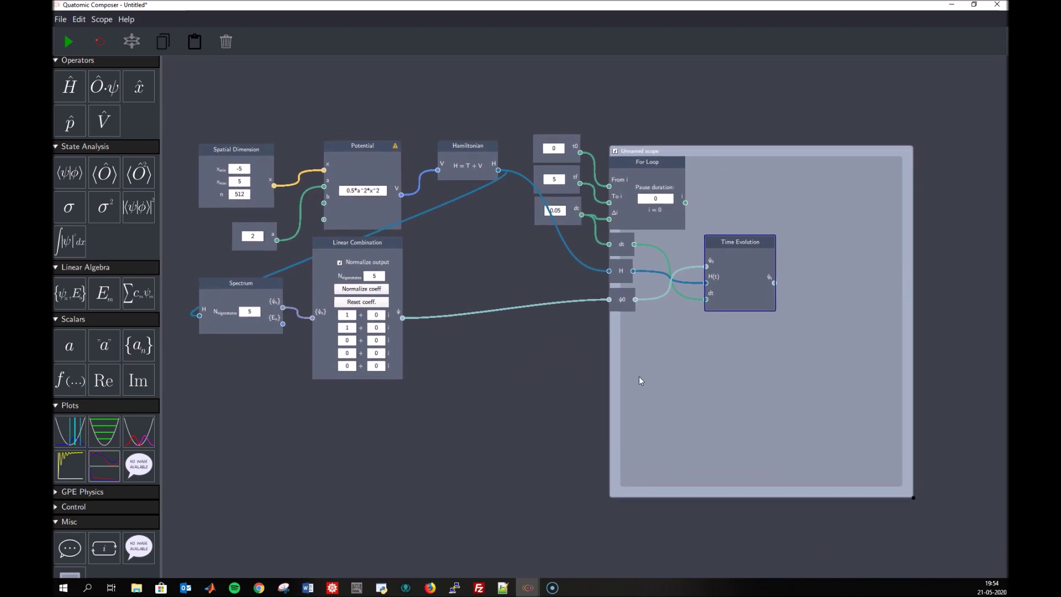
left_click_drag(915, 497, 989, 460)
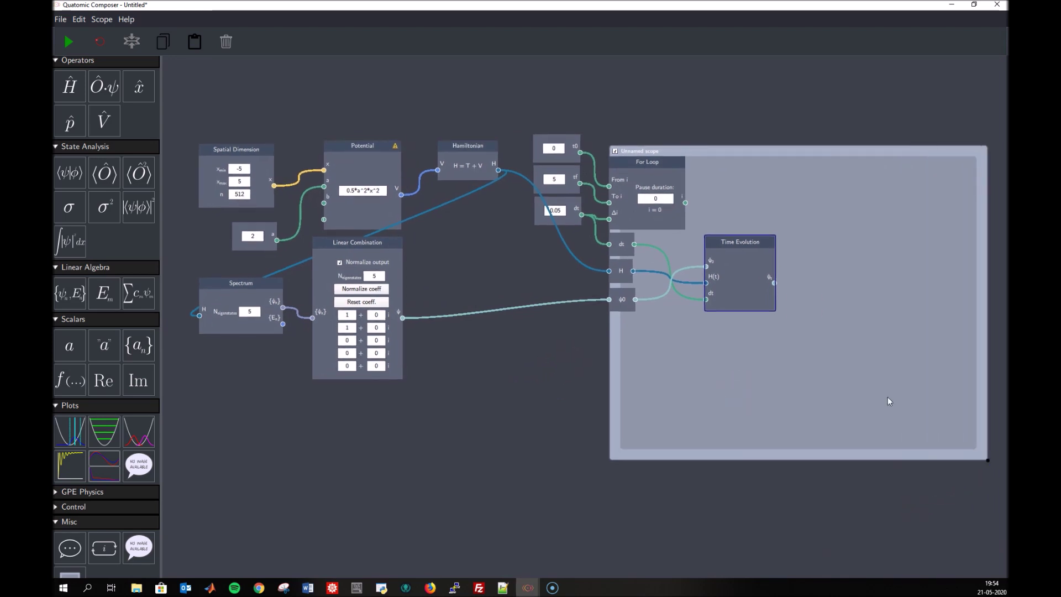
left_click_drag(747, 243, 724, 239)
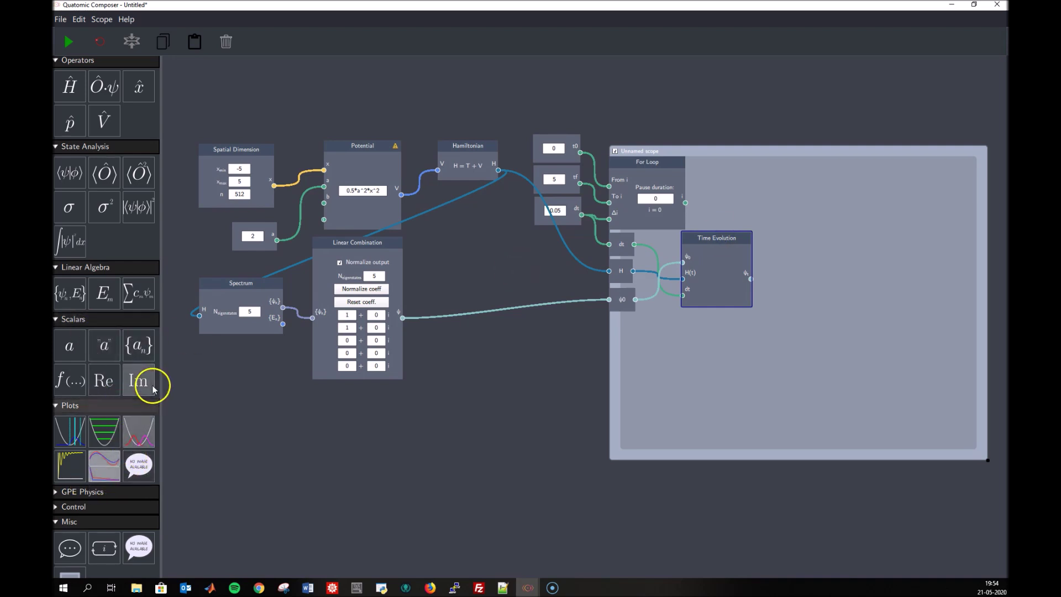
Step: Add a State Comparison Plot inside the scope, connecting the ψ0 scope input to its ψ input and Time Evolution's ψt output to φ
left_click_drag(137, 434, 812, 171)
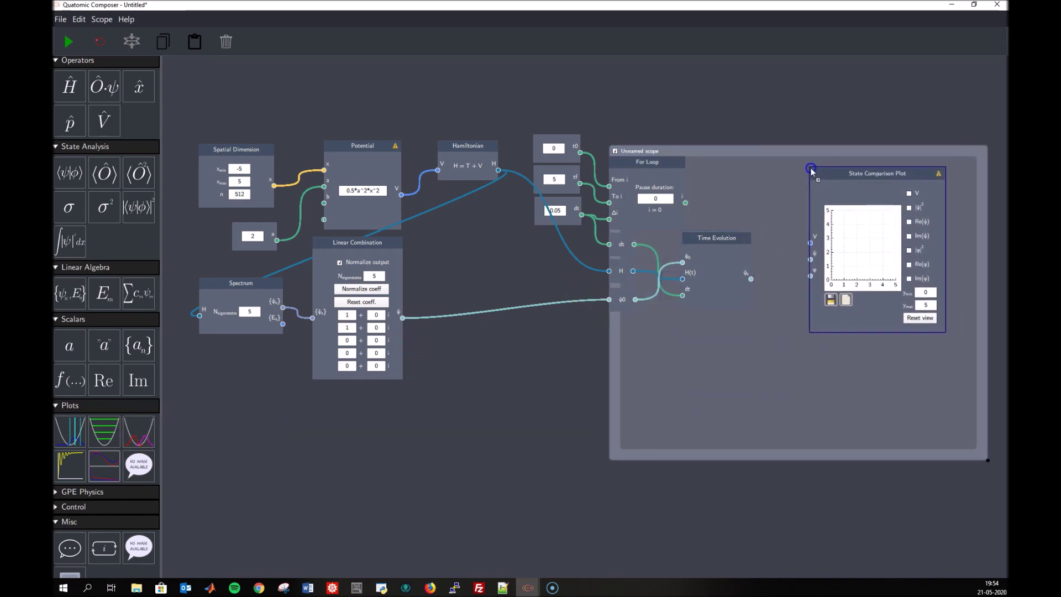
left_click_drag(710, 242, 737, 215)
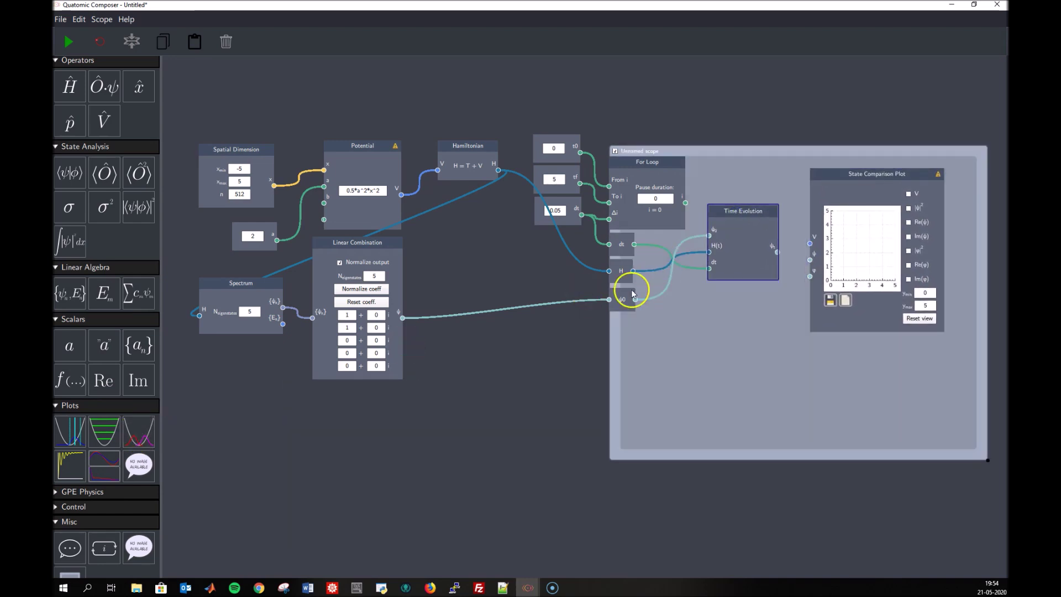
left_click_drag(635, 299, 809, 260)
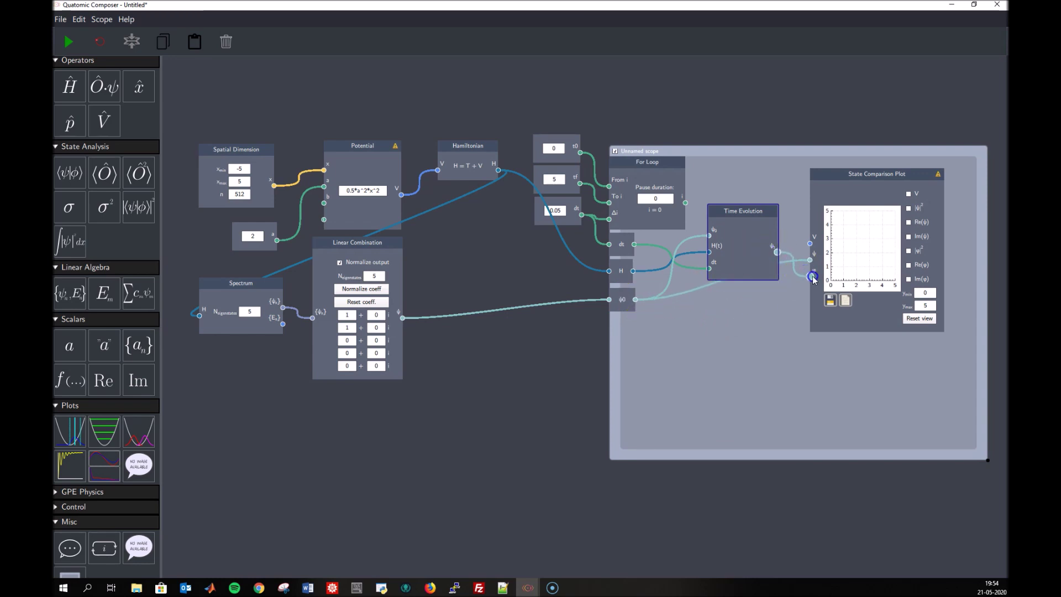
Step: Show |ψ|² and |φ|² in the State Comparison Plot and set its y range from -1 to 1
left_click(909, 209)
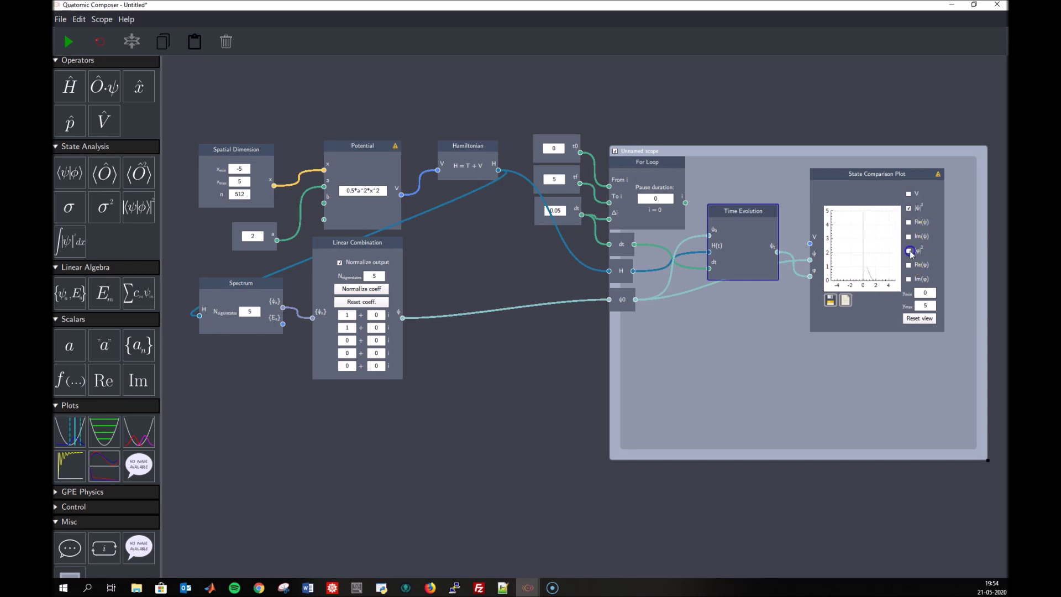
double_click(928, 292)
type("1")
left_click(926, 304)
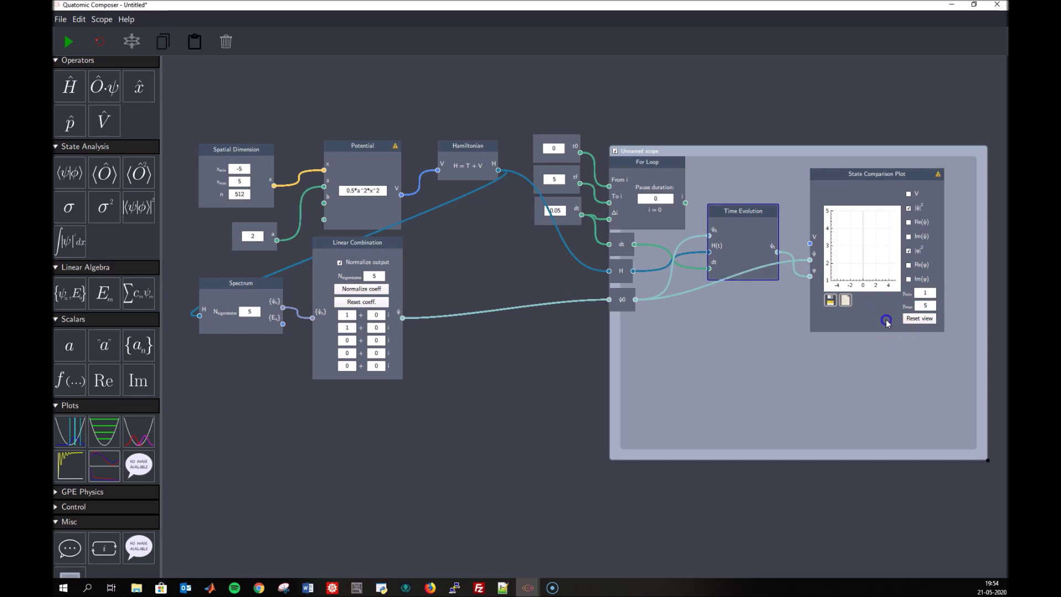
double_click(927, 303)
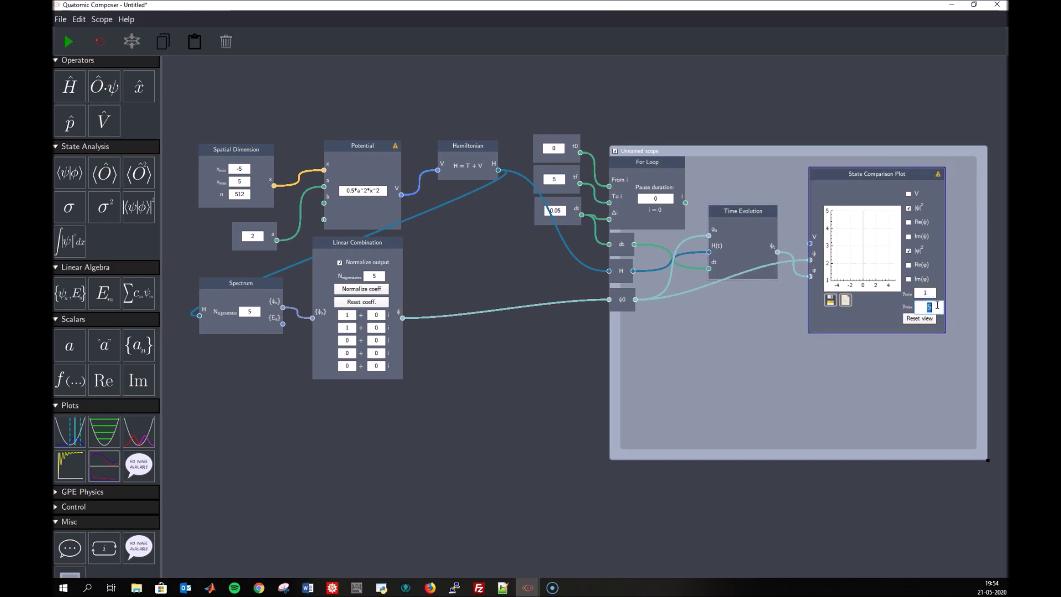
left_click(922, 294)
left_click(864, 318)
double_click(925, 304)
type("1")
left_click(878, 320)
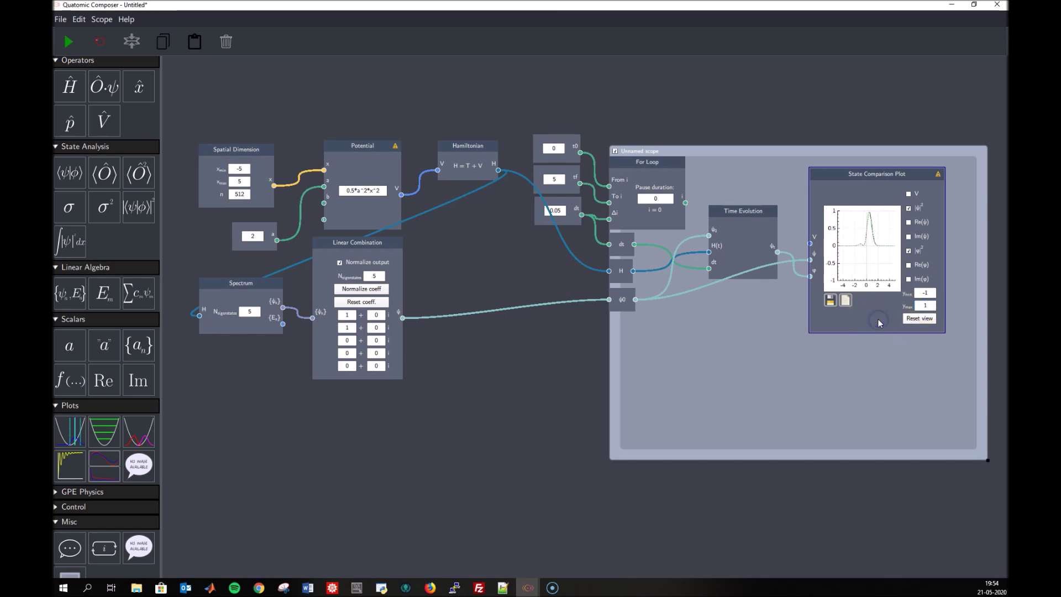
Step: Toggle the State Comparison Plot's curves off and on to compare |ψ|² with |φ|²
left_click(909, 222)
left_click(909, 223)
left_click(909, 251)
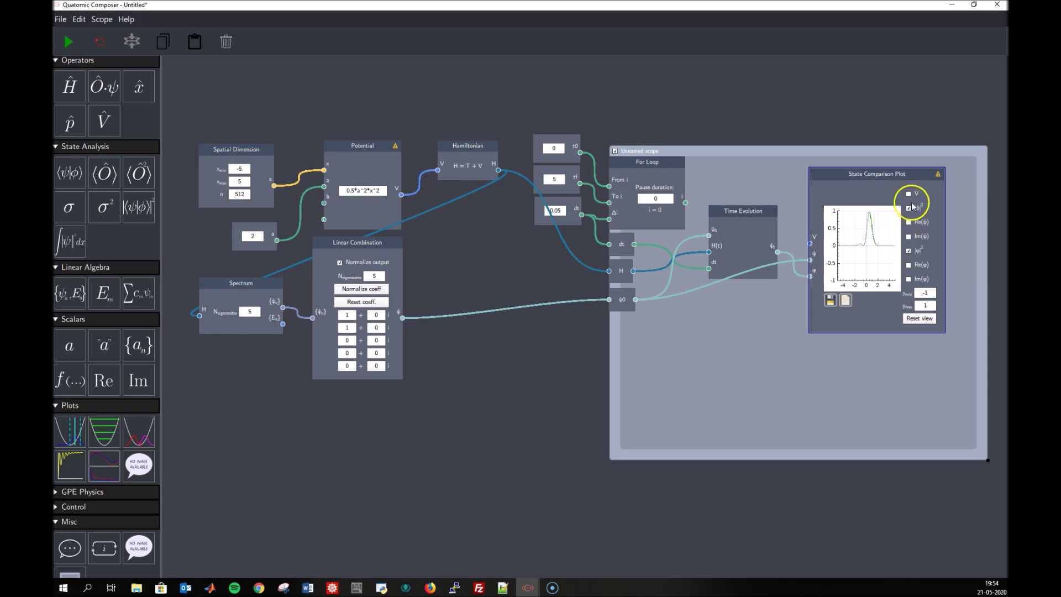
left_click(908, 208)
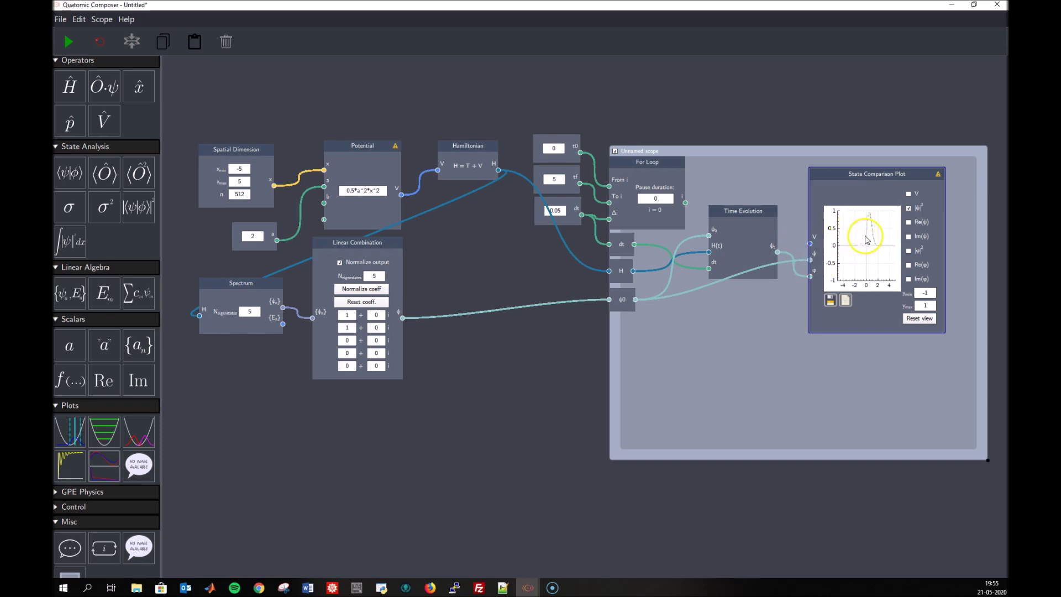
scroll(957, 213, "up", 3)
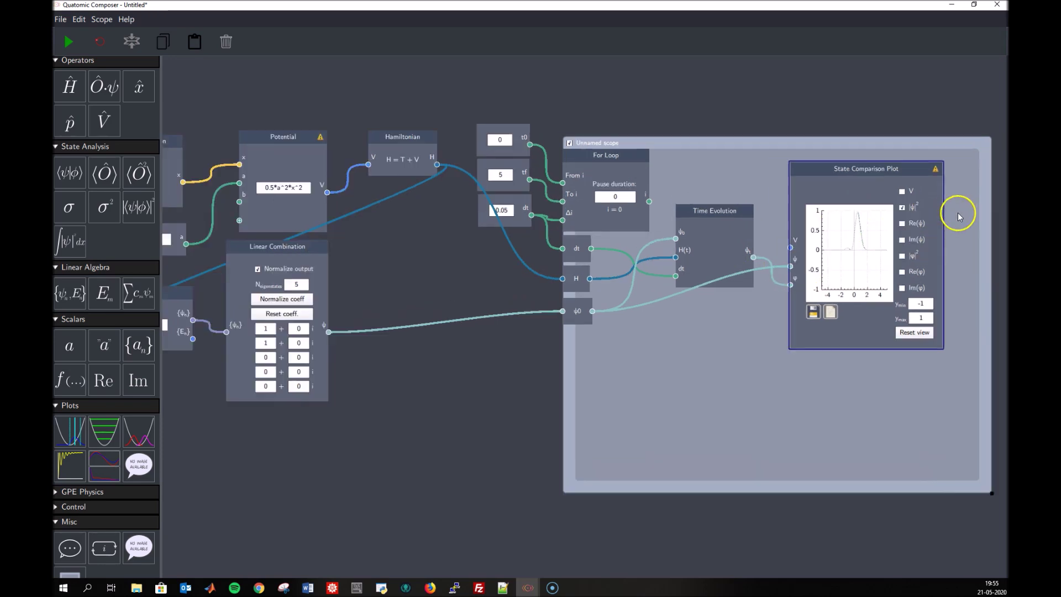
scroll(955, 219, "up", 2)
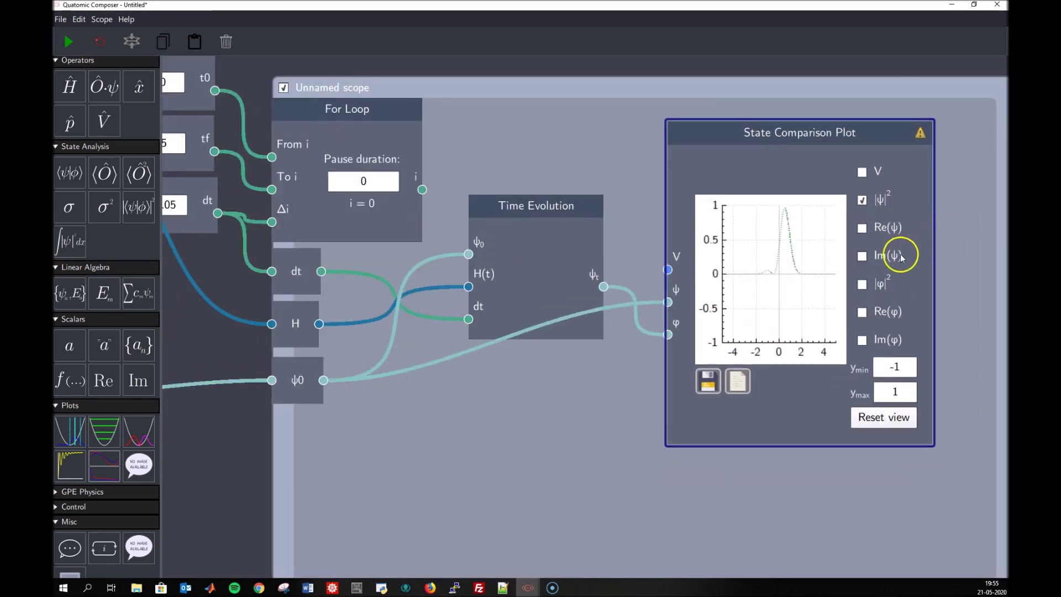
left_click(863, 286)
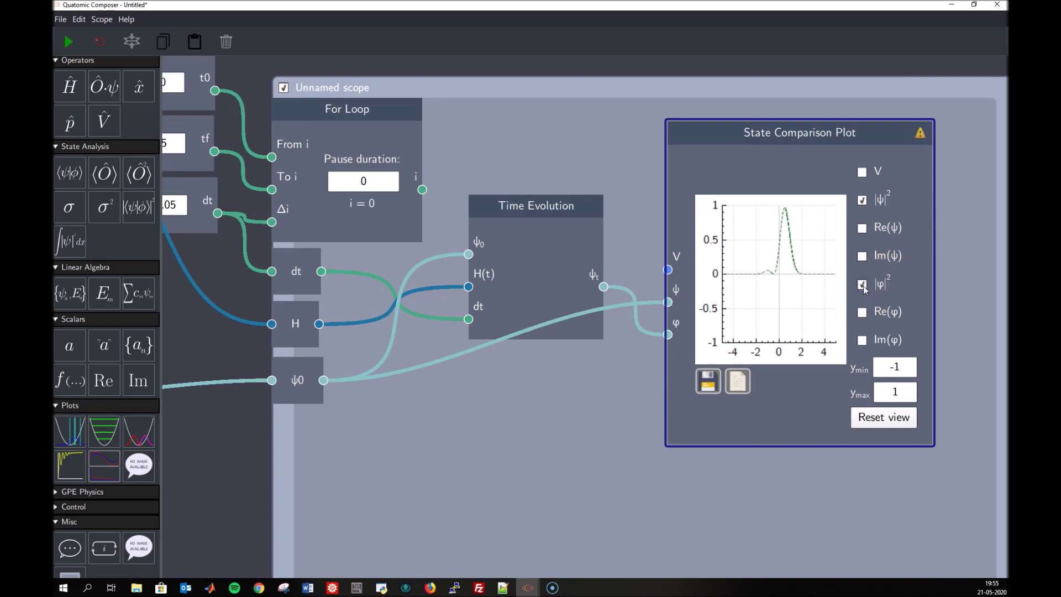
Step: Run the For Loop up to its end time to watch the evolving |φ|² curve, and reset the loop
scroll(865, 290, "down", 3)
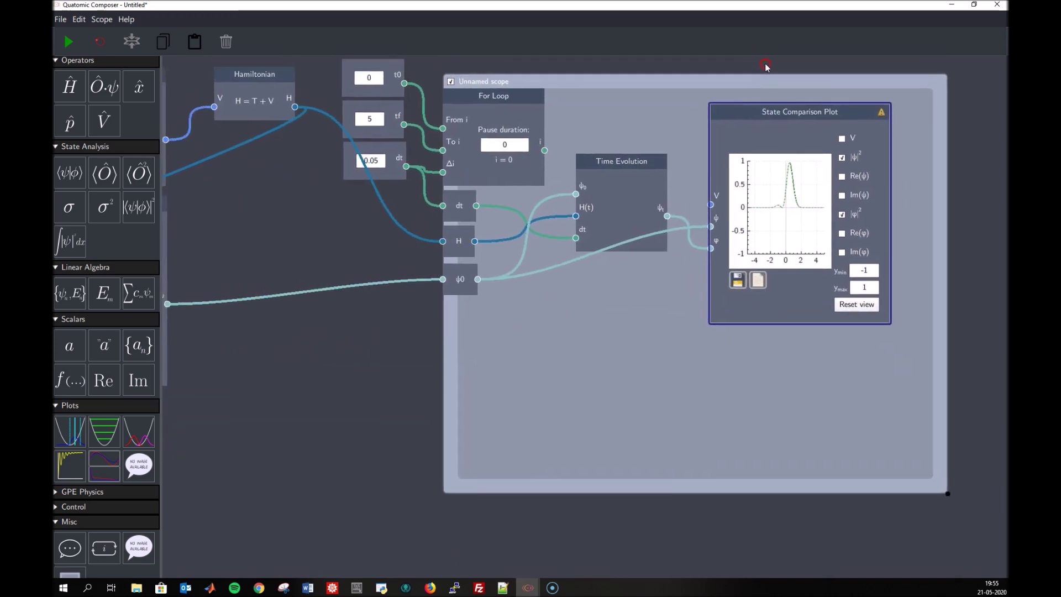
left_click_drag(765, 67, 772, 68)
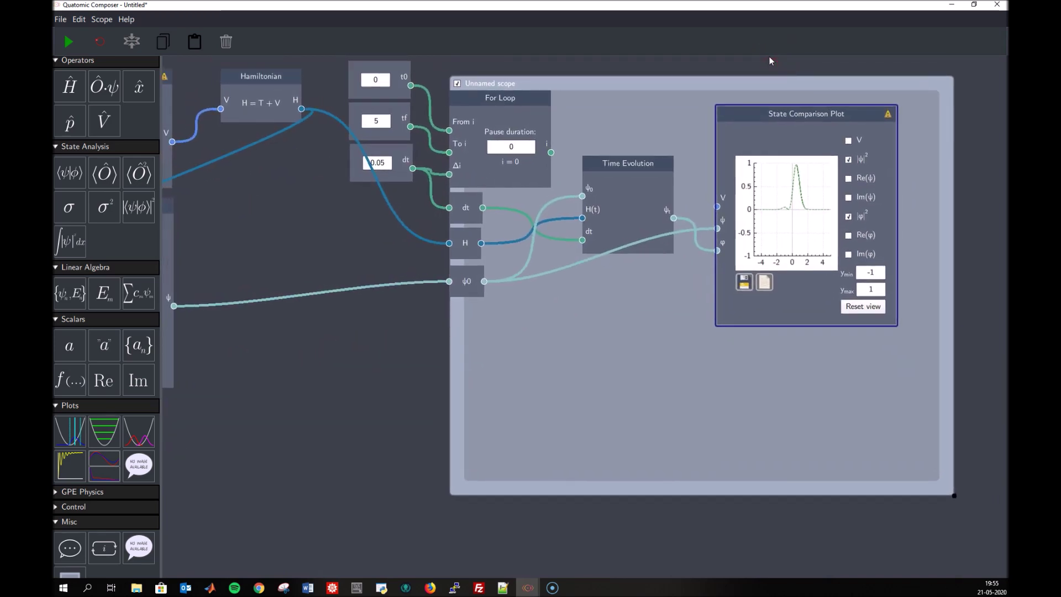
left_click(68, 44)
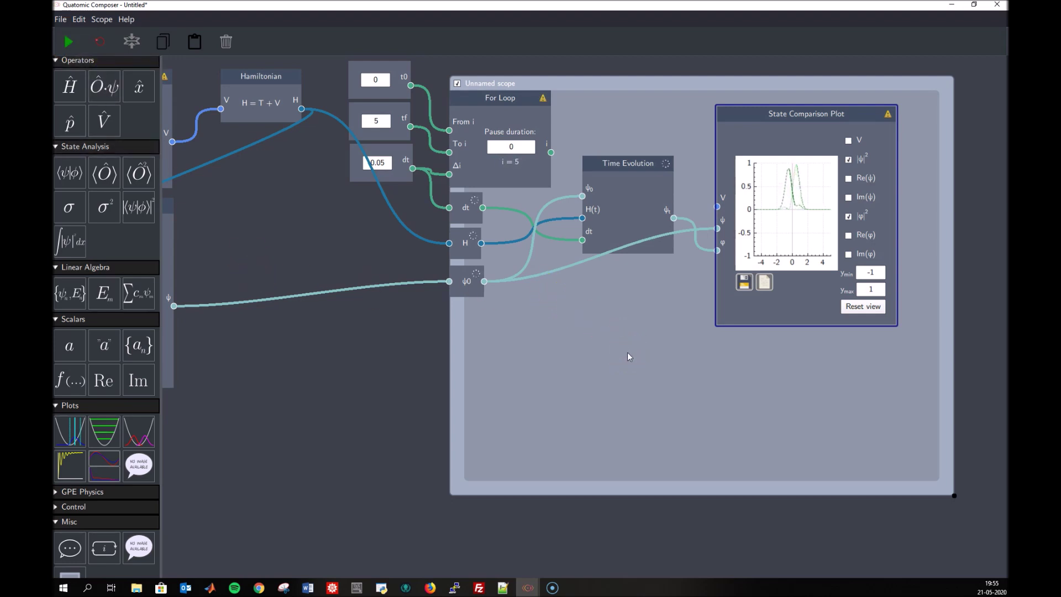
left_click(383, 122)
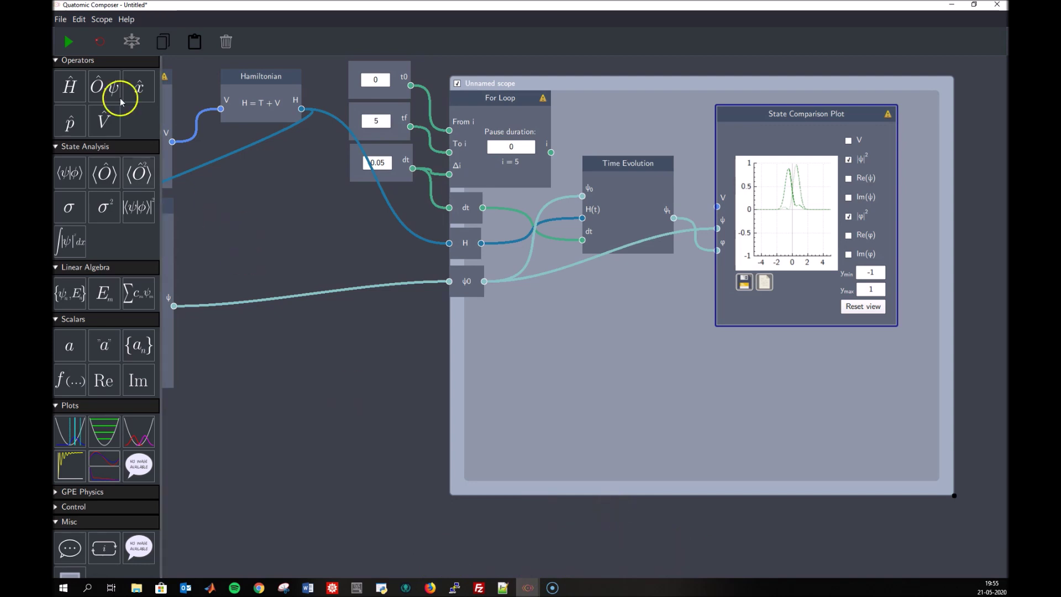
left_click(102, 45)
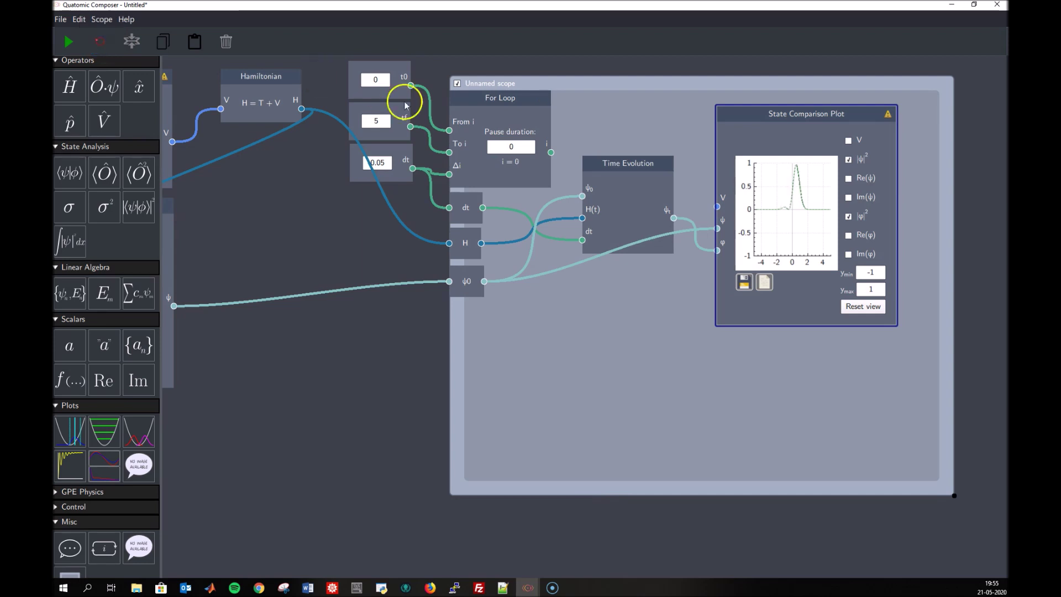
Step: Set the loop's end time tf to 10
double_click(380, 121)
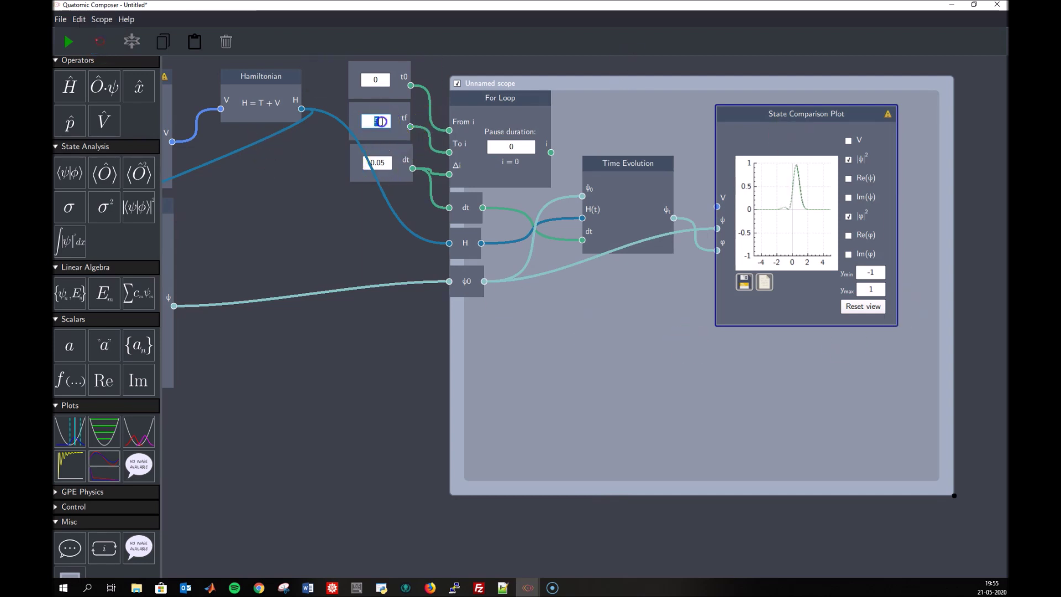
type("10")
left_click(351, 156)
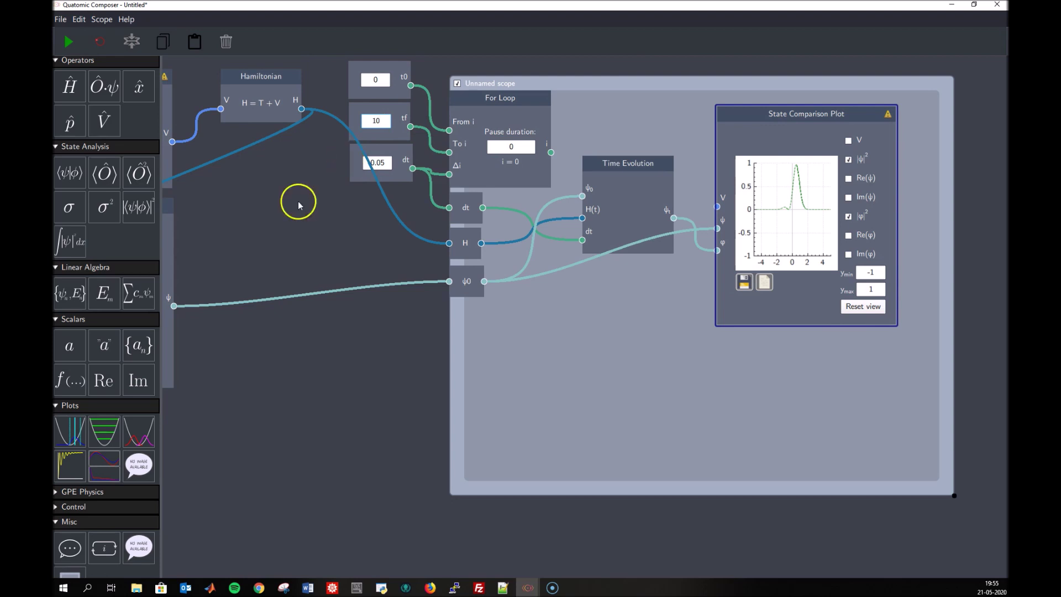
Step: Try a run with end time tf set to 100 and time step dt set to 1, and reset the loop
left_click_drag(370, 160, 390, 163)
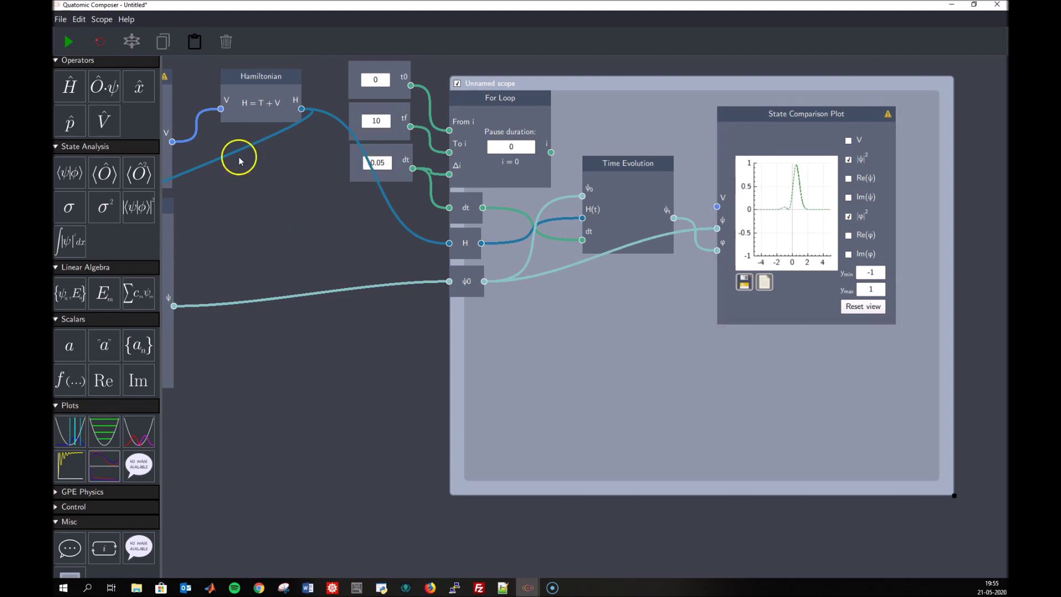
left_click(373, 166)
double_click(373, 165)
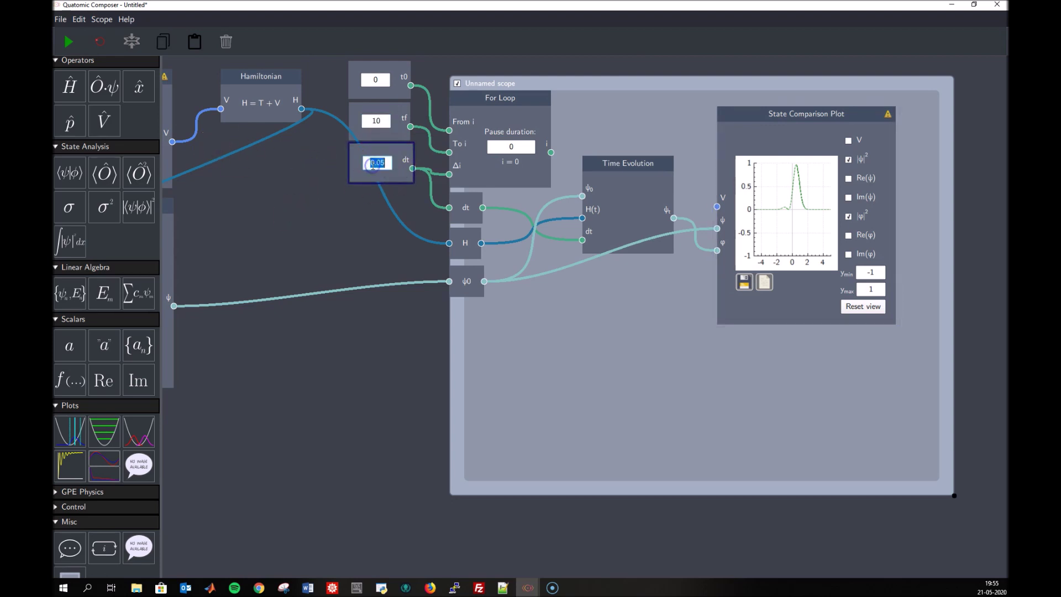
left_click(385, 122)
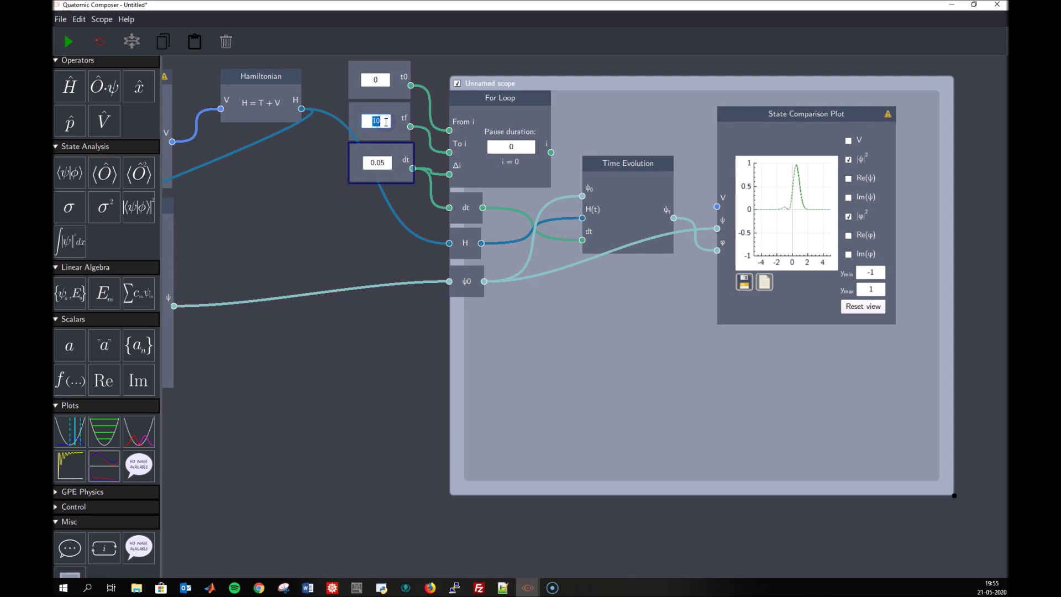
double_click(374, 164)
type("1")
key("Return")
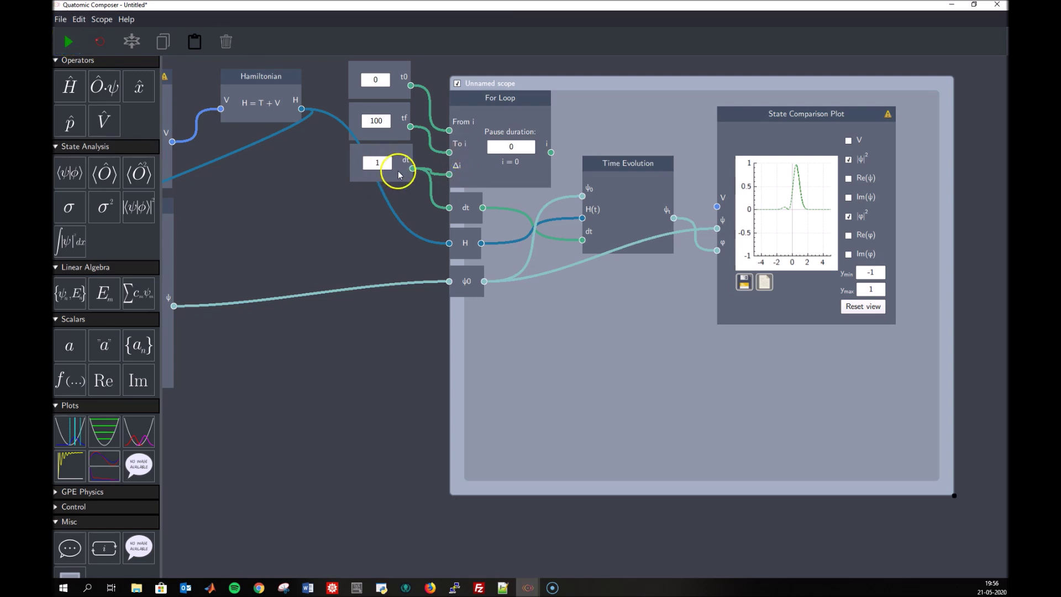
left_click(69, 48)
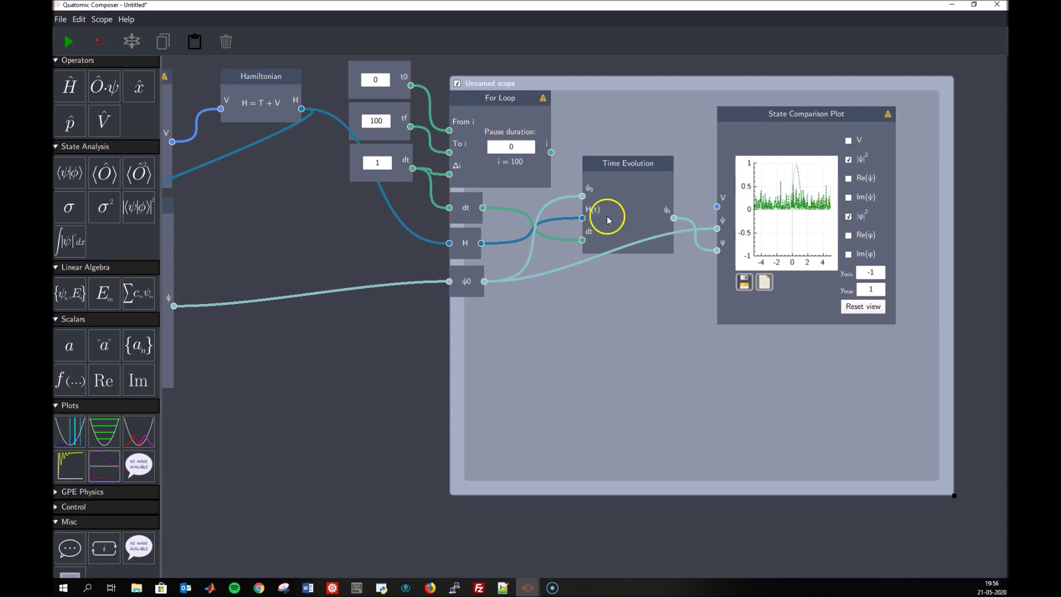
left_click(106, 44)
Step: Set the loop's time step dt to 0.05 and its end time tf to 10
double_click(386, 161)
type("0.05")
left_click(382, 120)
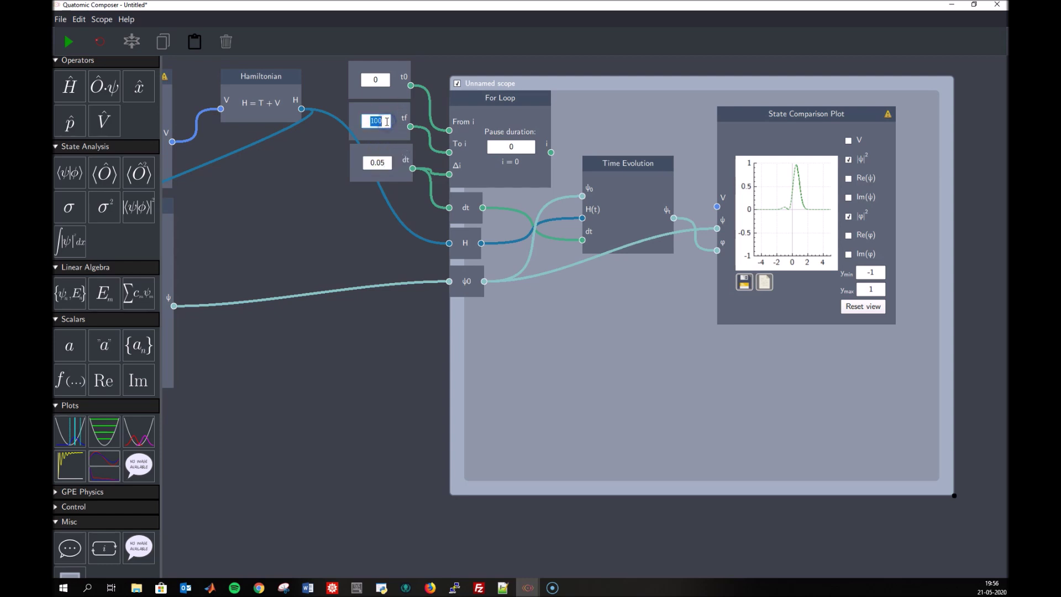
type("10")
key("Return")
left_click(343, 143)
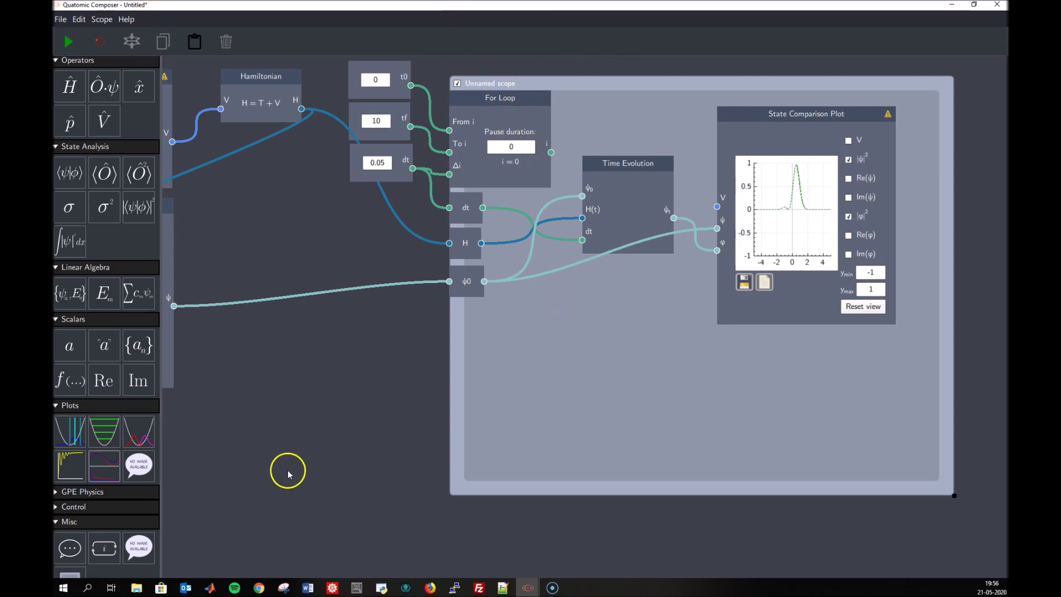
Step: Add a State Evolution Plot below the State Comparison Plot and enlarge the For Loop scope to enclose it
scroll(271, 461, "down", 1)
scroll(123, 511, "down", 1)
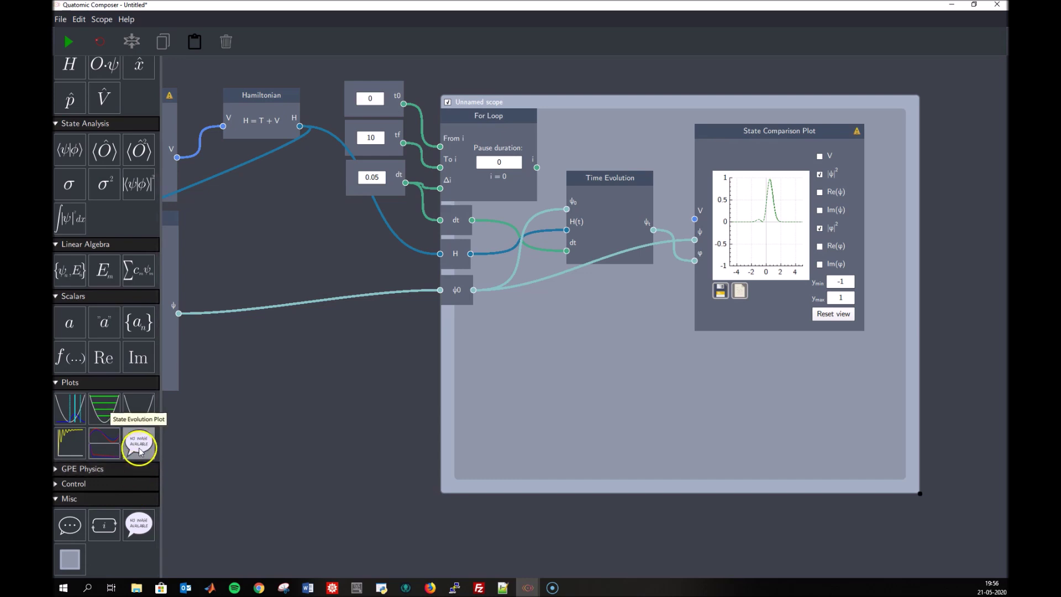
left_click_drag(137, 439, 662, 320)
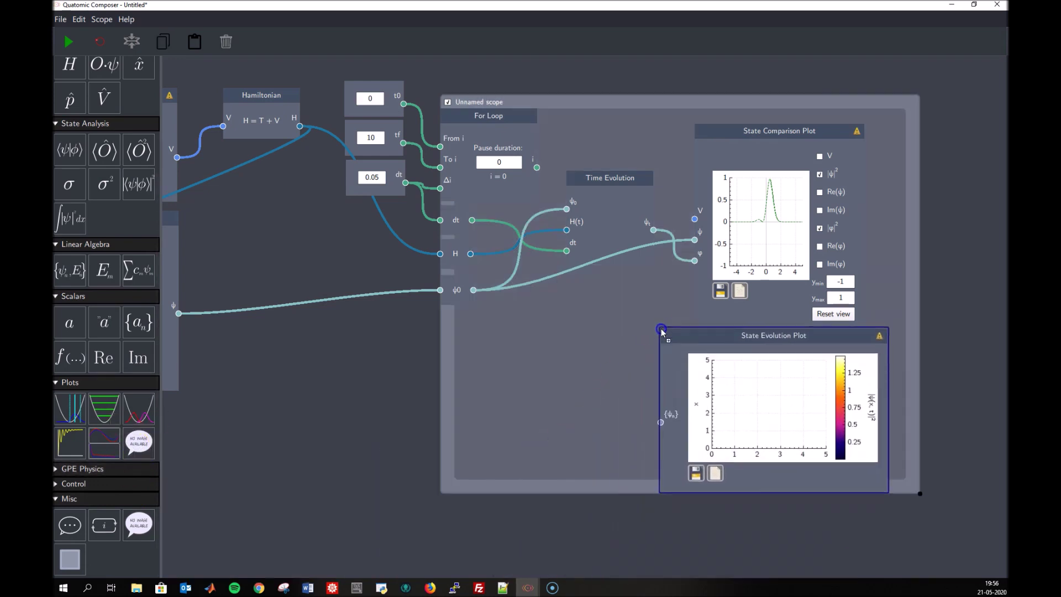
left_click_drag(918, 495, 964, 553)
left_click_drag(691, 356, 713, 393)
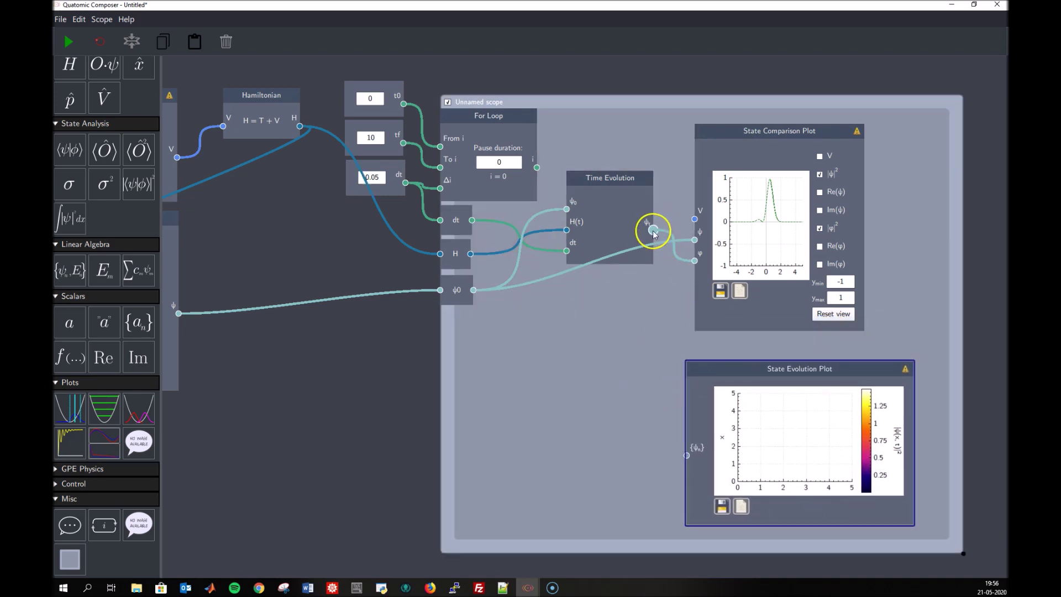
Step: Add a State Aggregation node in the scope, wiring Time Evolution's ψt into it and its {ψn} output to the State Evolution Plot
left_click_drag(653, 230, 688, 463)
left_click_drag(138, 528, 585, 362)
left_click_drag(654, 230, 544, 392)
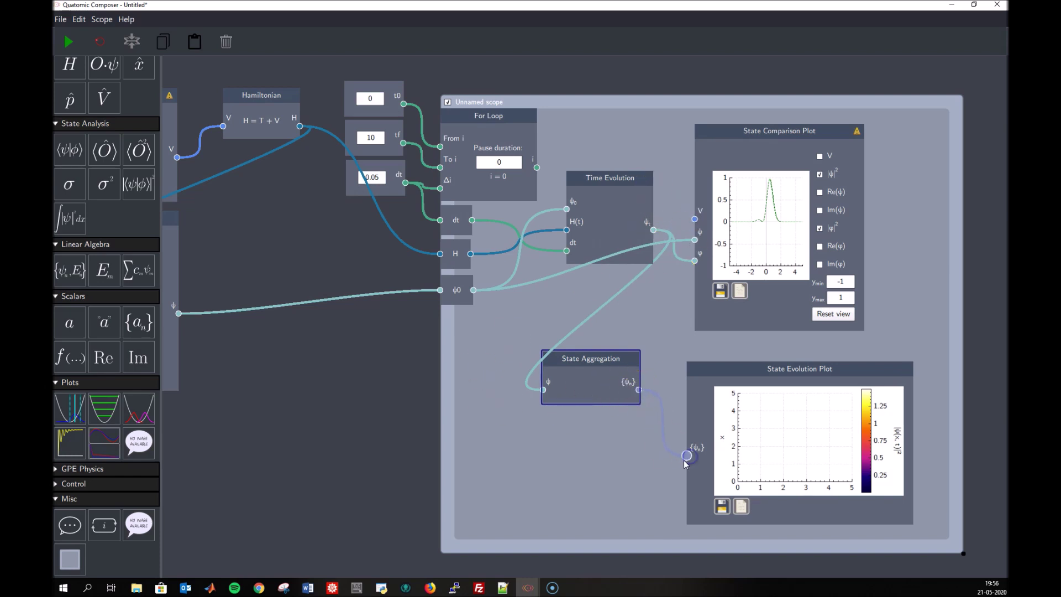
Step: Run the loop to view the density map in the State Evolution Plot, and reset it
left_click_drag(654, 474, 618, 464)
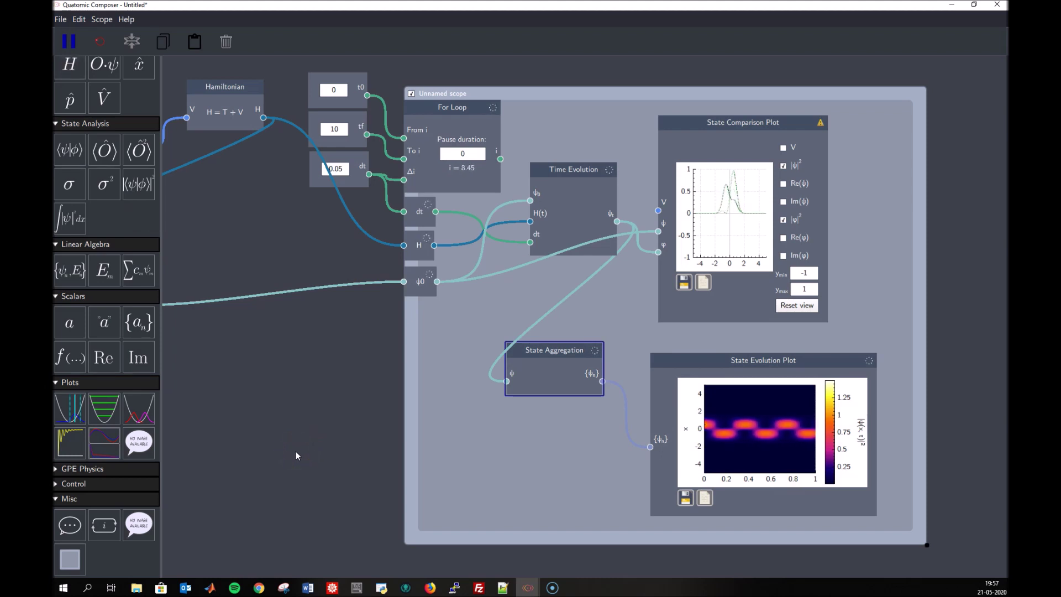
left_click_drag(531, 353, 550, 350)
left_click(138, 63)
left_click(102, 41)
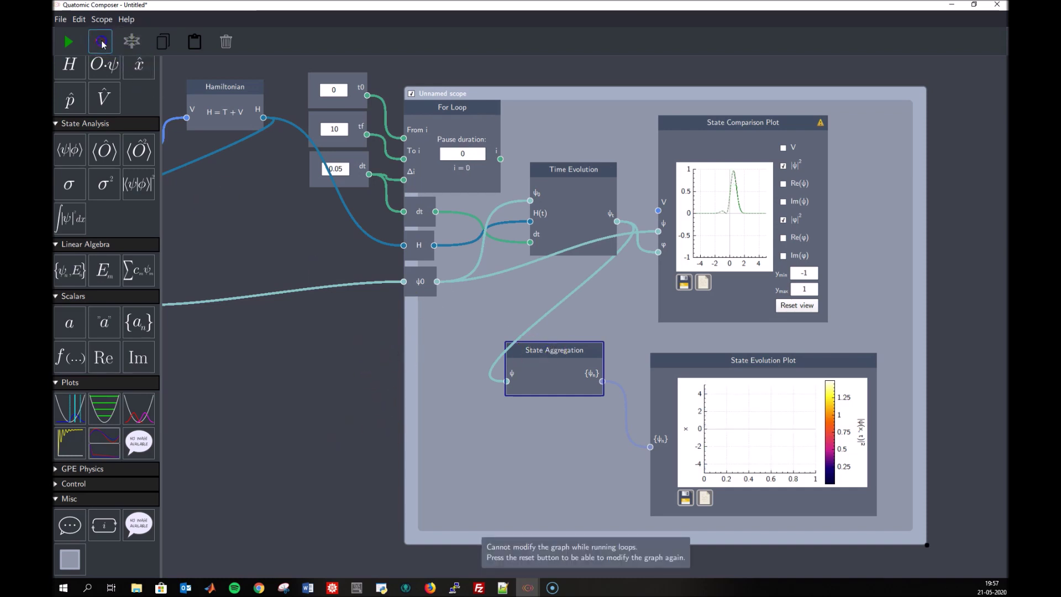
Step: Move the State Aggregation node closer below Time Evolution and the State Evolution Plot closer below the State Comparison Plot
left_click_drag(576, 347, 566, 312)
left_click_drag(833, 367, 843, 349)
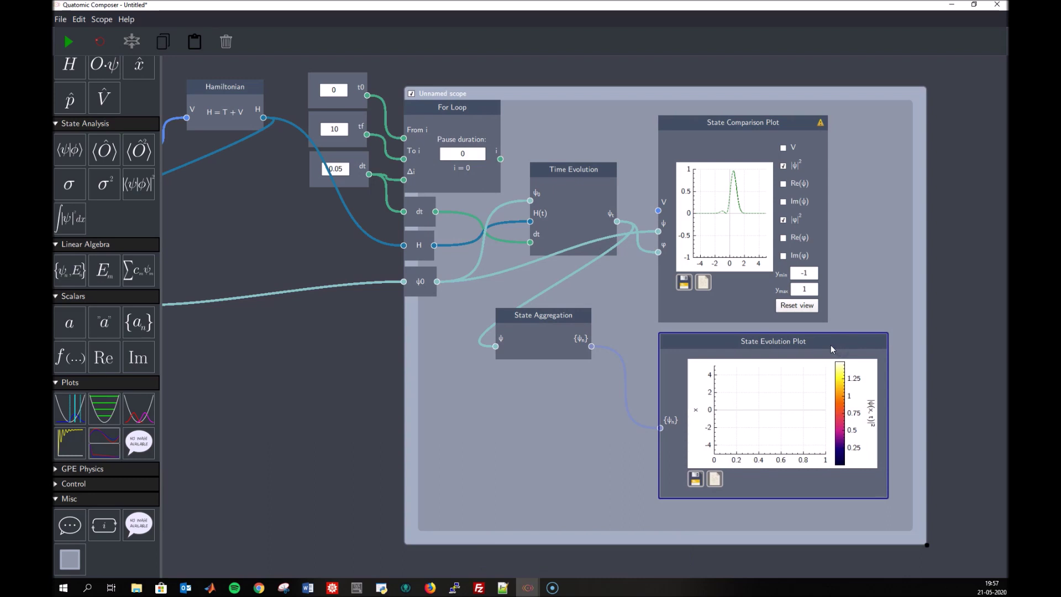
left_click_drag(549, 320, 570, 293)
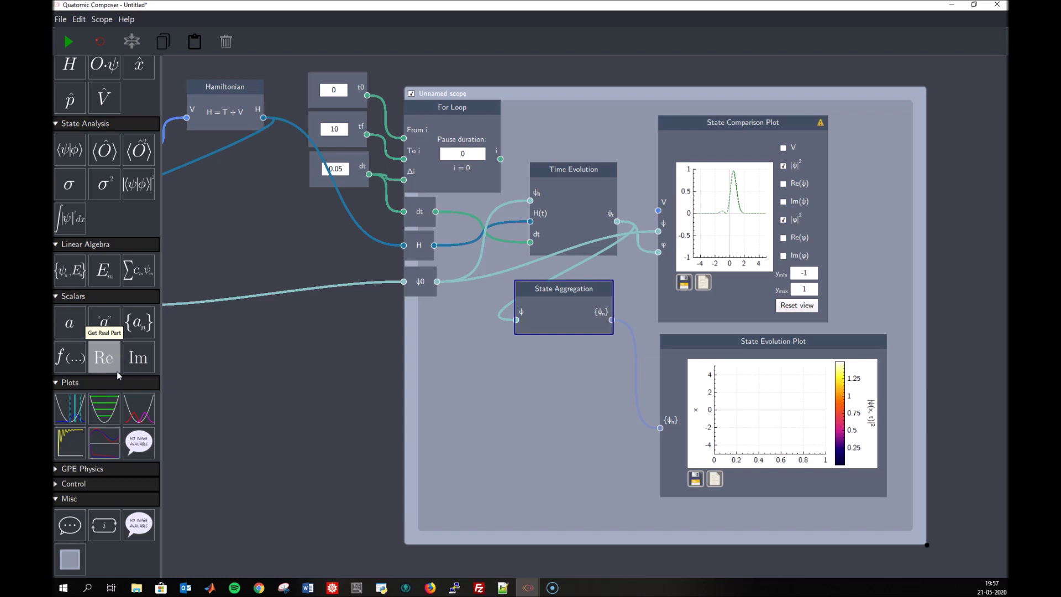
Step: Add a Scalar Time Trace Plot below State Aggregation, extending the scope and shifting the State Evolution Plot to make room
mouse_move(70, 441)
left_mouse_down()
mouse_move(575, 439)
mouse_move(462, 361)
left_mouse_up()
scroll(971, 515, "down", 1)
left_click_drag(970, 515, 902, 388)
left_click_drag(862, 417, 886, 509)
left_click_drag(712, 235, 743, 269)
left_click_drag(487, 251, 501, 294)
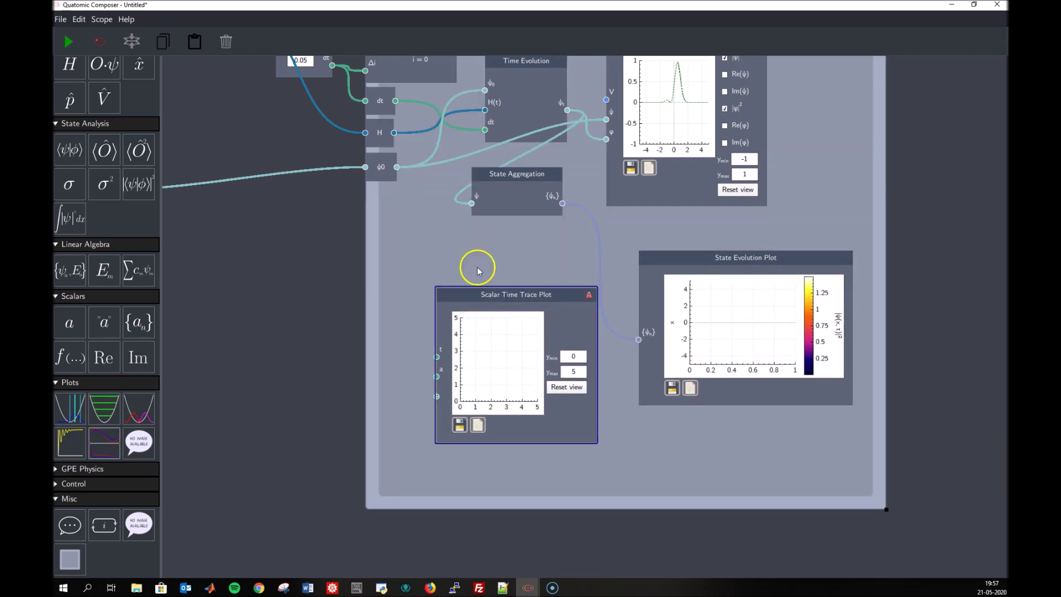
Step: Connect the For Loop's i output to the t input of the Scalar Time Trace Plot
scroll(455, 253, "down", 2)
left_click_drag(455, 253, 481, 323)
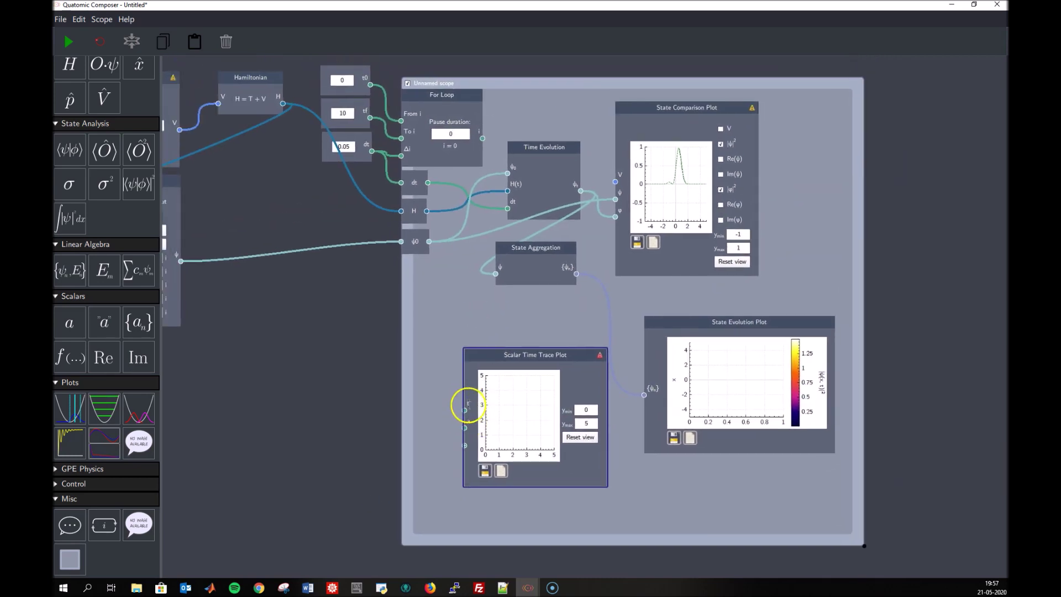
left_click_drag(483, 139, 462, 407)
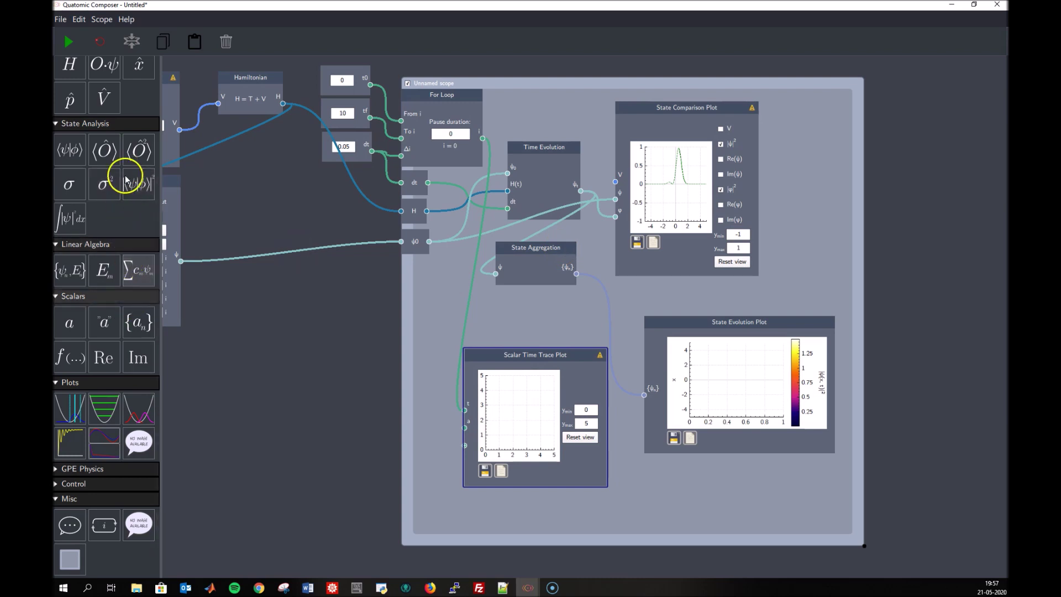
Step: Add a Fidelity node between State Aggregation and the Scalar Time Trace Plot, shifting the plots to free space around it
left_click_drag(139, 184, 541, 298)
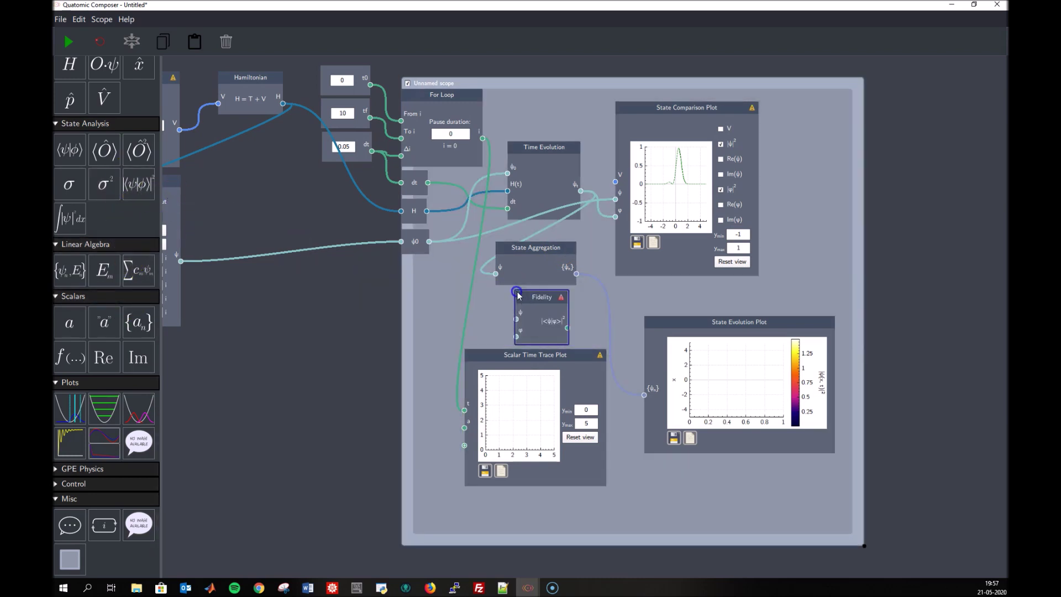
left_click_drag(549, 360, 554, 367)
left_click_drag(682, 331, 697, 306)
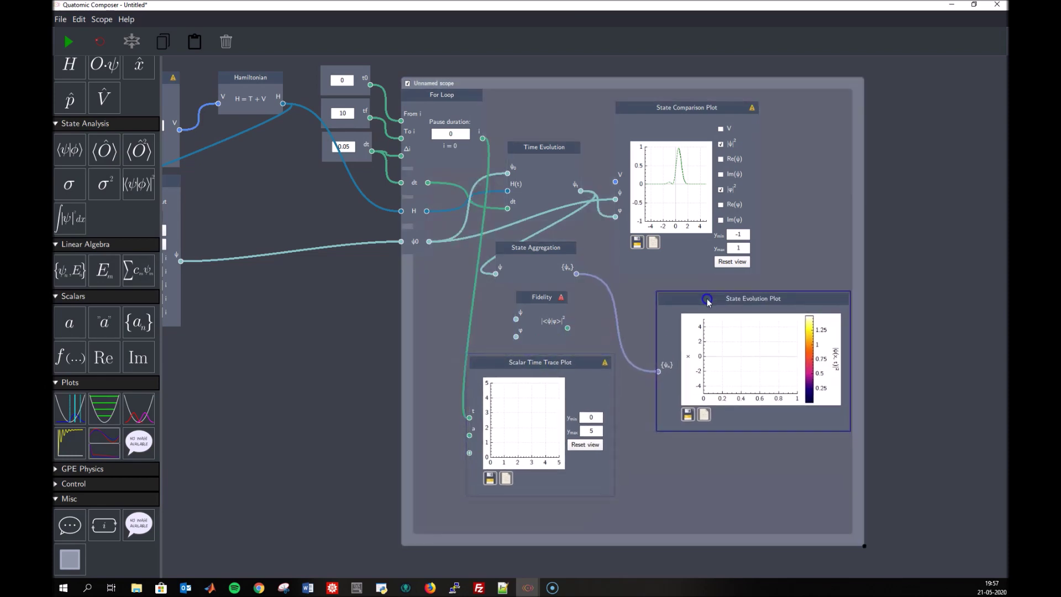
left_click_drag(579, 365, 590, 377)
left_click_drag(544, 299, 544, 304)
left_click(581, 209)
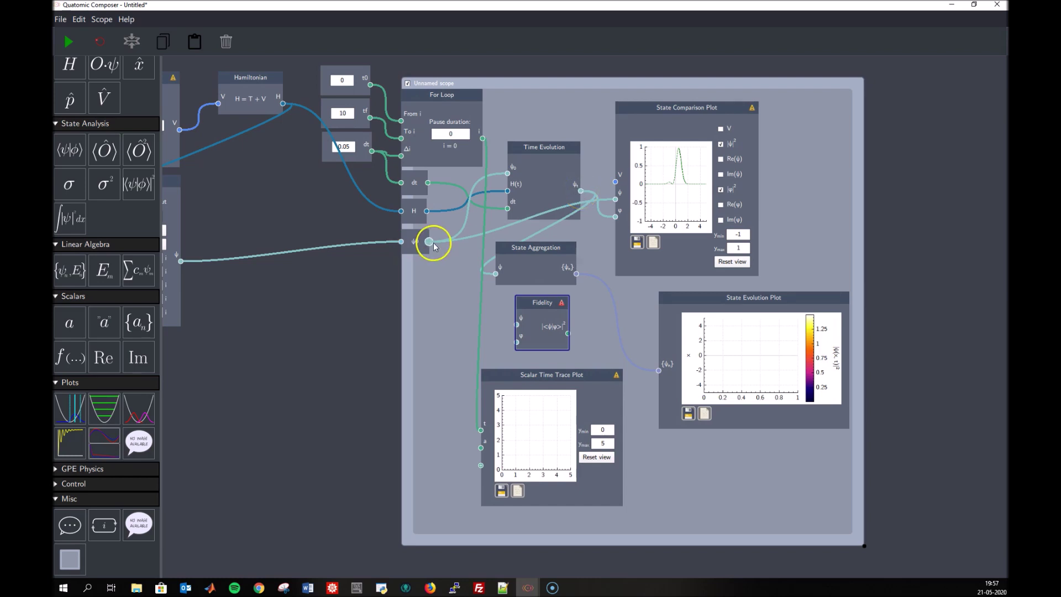
Step: Connect the ψ0 scope input to Fidelity's ψ and Time Evolution's ψt to its φ, and realign the State Comparison and State Evolution Plots
left_click_drag(429, 242, 517, 326)
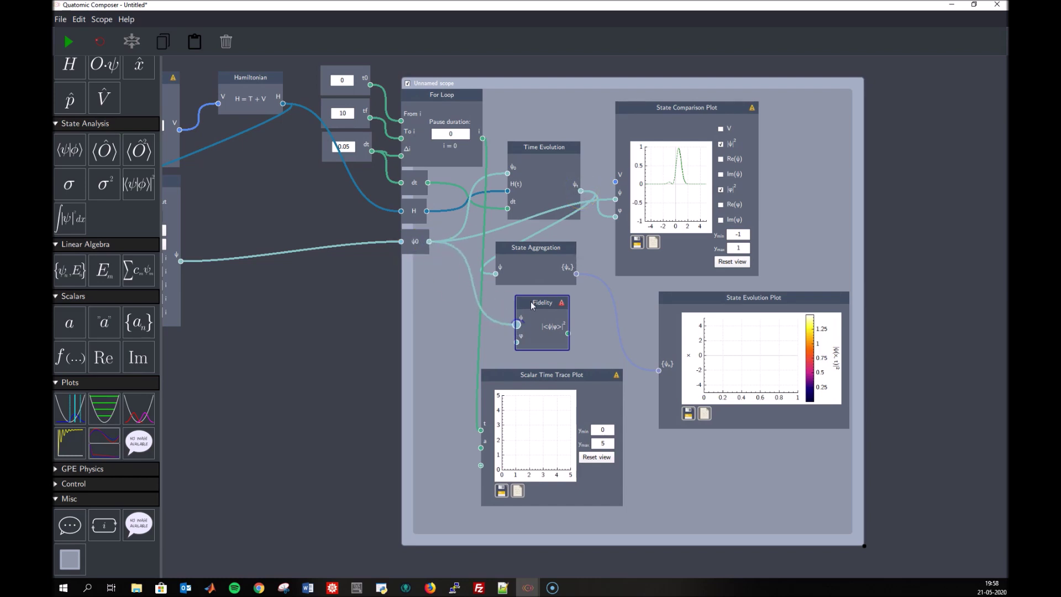
left_click_drag(580, 190, 519, 343)
left_click(528, 264)
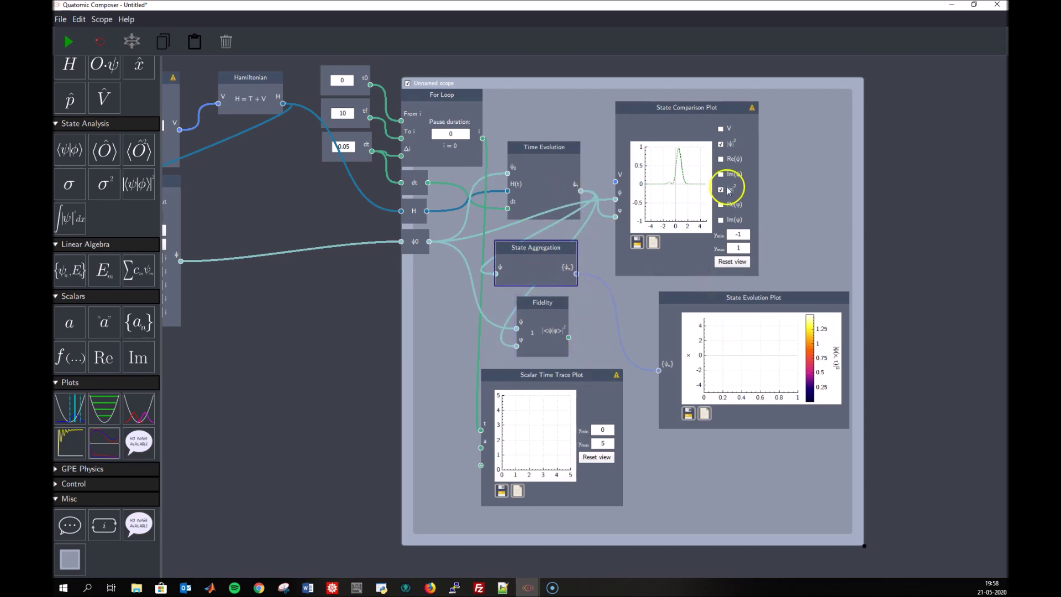
left_click_drag(678, 103, 740, 100)
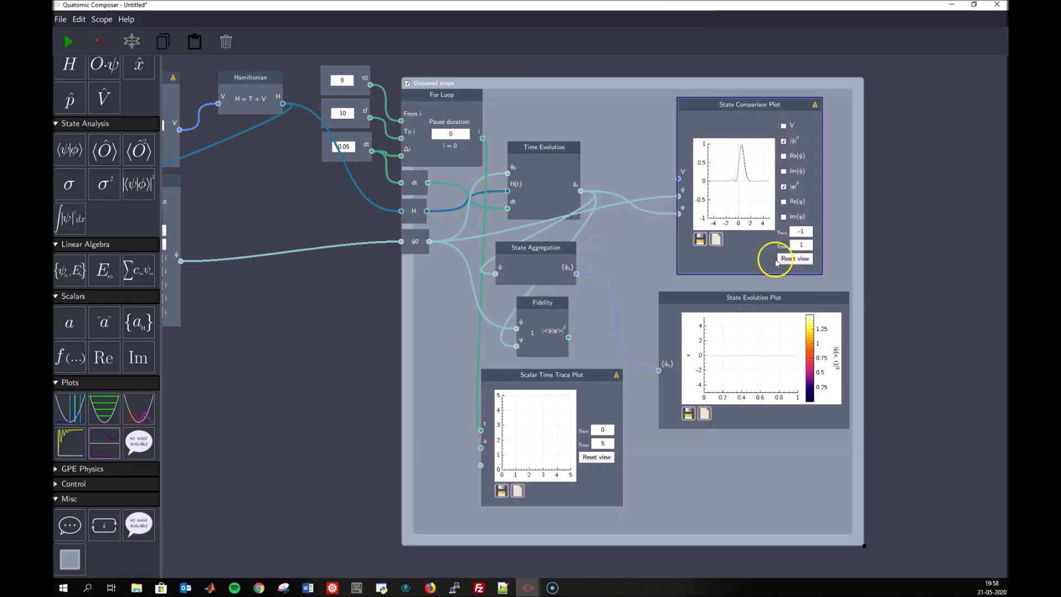
left_click_drag(765, 299, 751, 291)
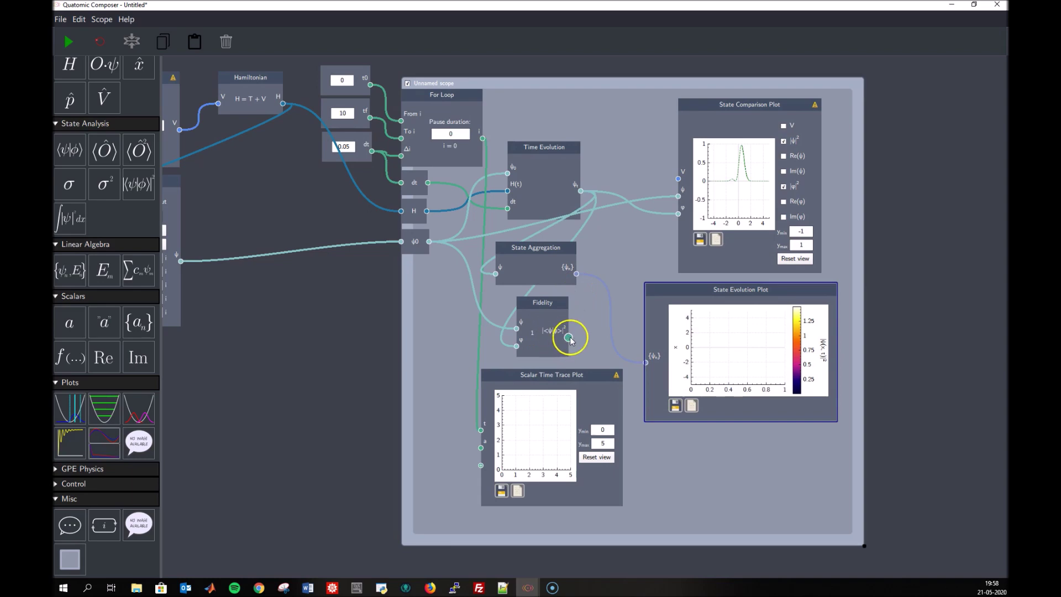
Step: Connect Fidelity's output to the Scalar Time Trace Plot's second input and set the plot's y maximum to 1
left_click_drag(471, 387, 479, 452)
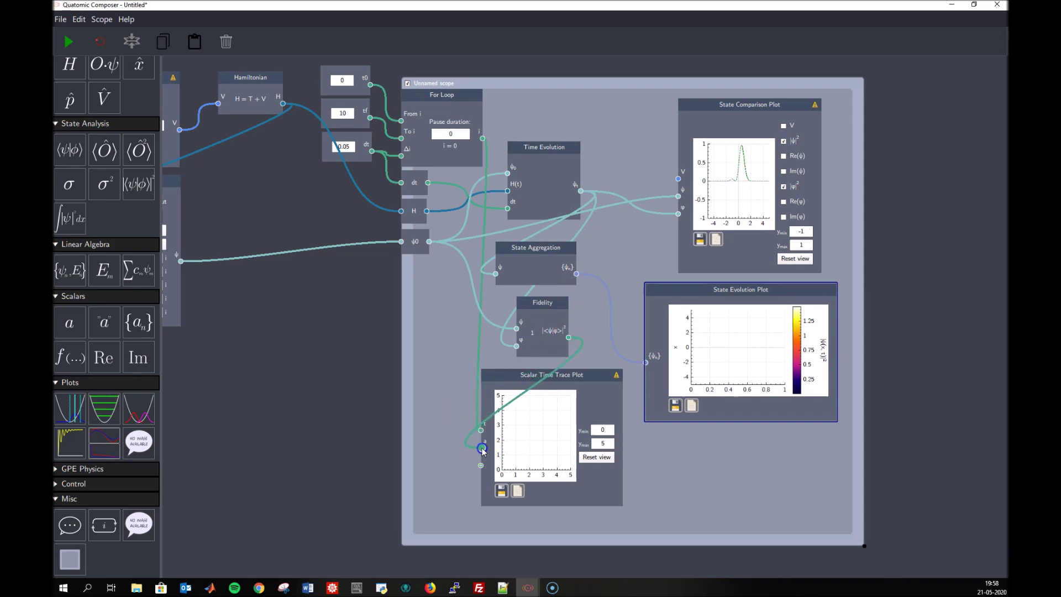
left_click(606, 338)
left_click(565, 375)
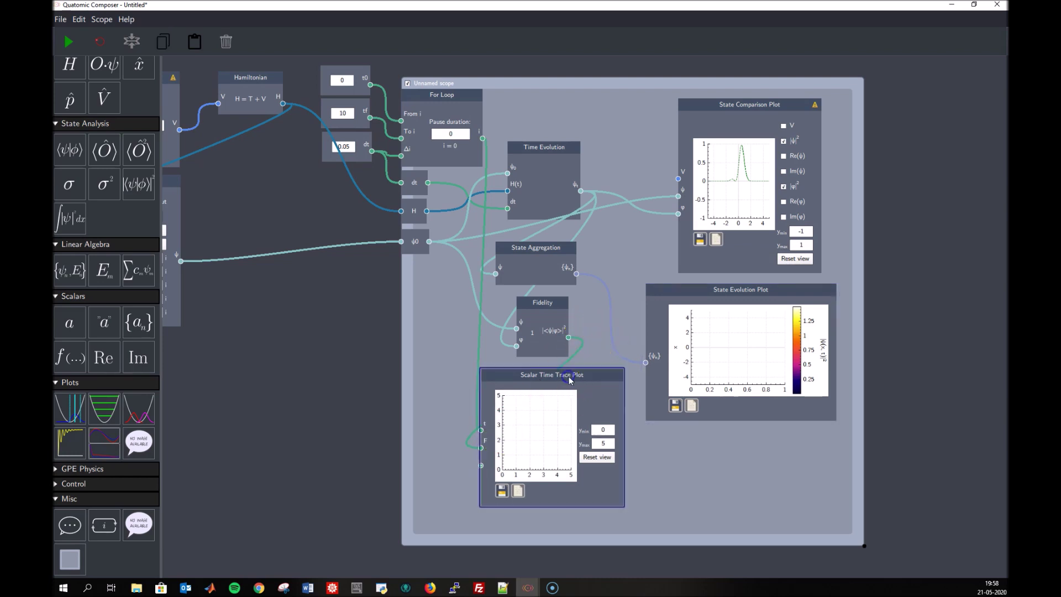
left_click(671, 469)
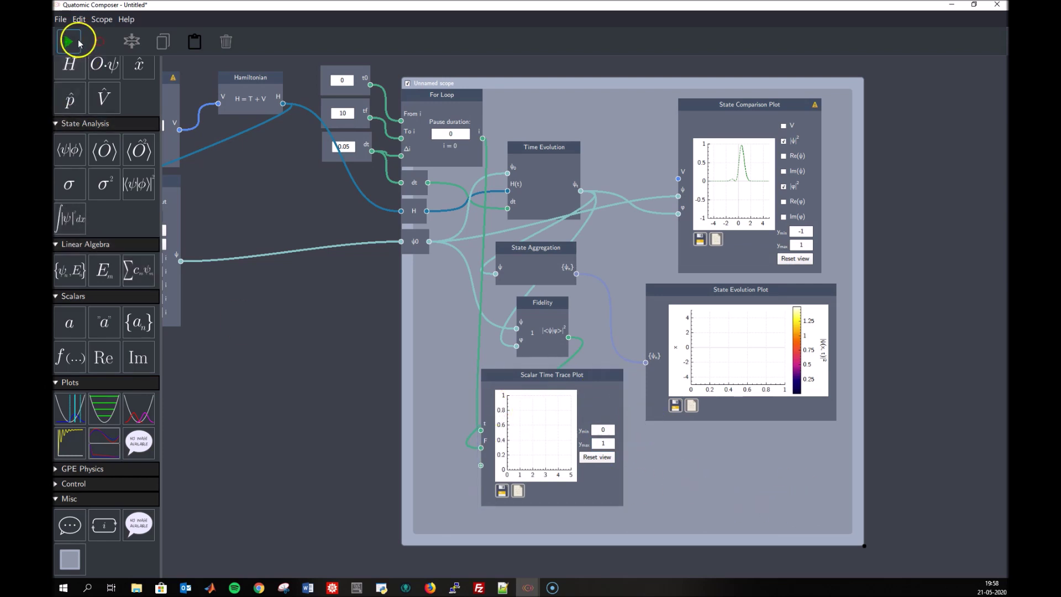
Step: Run the completed flow to fill the state comparison, density evolution and fidelity plots, and bring the whole flow into view
left_click(69, 41)
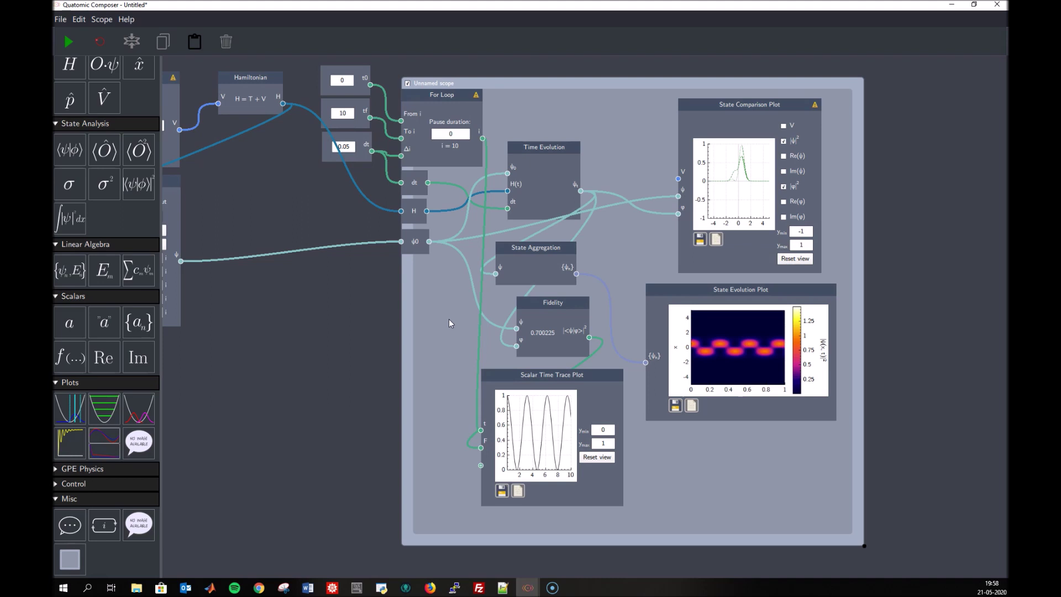
scroll(336, 331, "down", 4)
left_click_drag(334, 332, 512, 337)
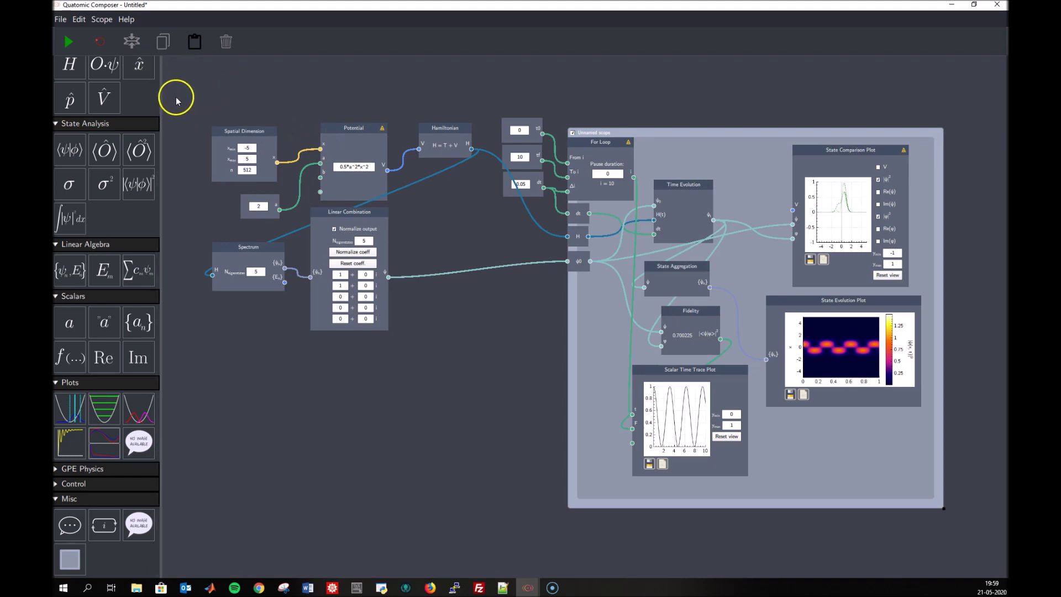
Step: Open the save dialog for the flow file and cancel it without saving
left_click(61, 19)
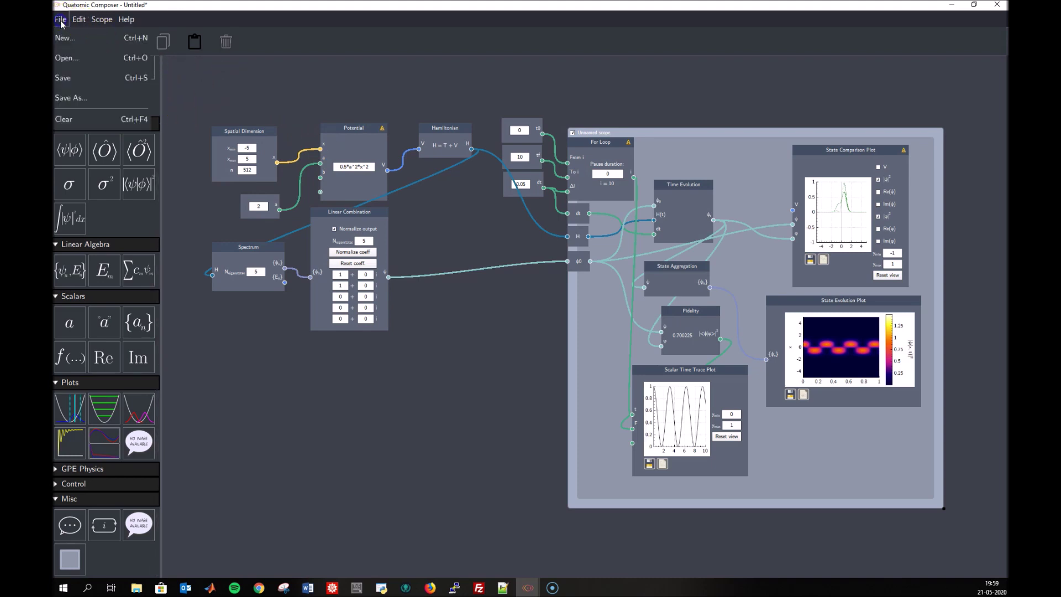
left_click(75, 80)
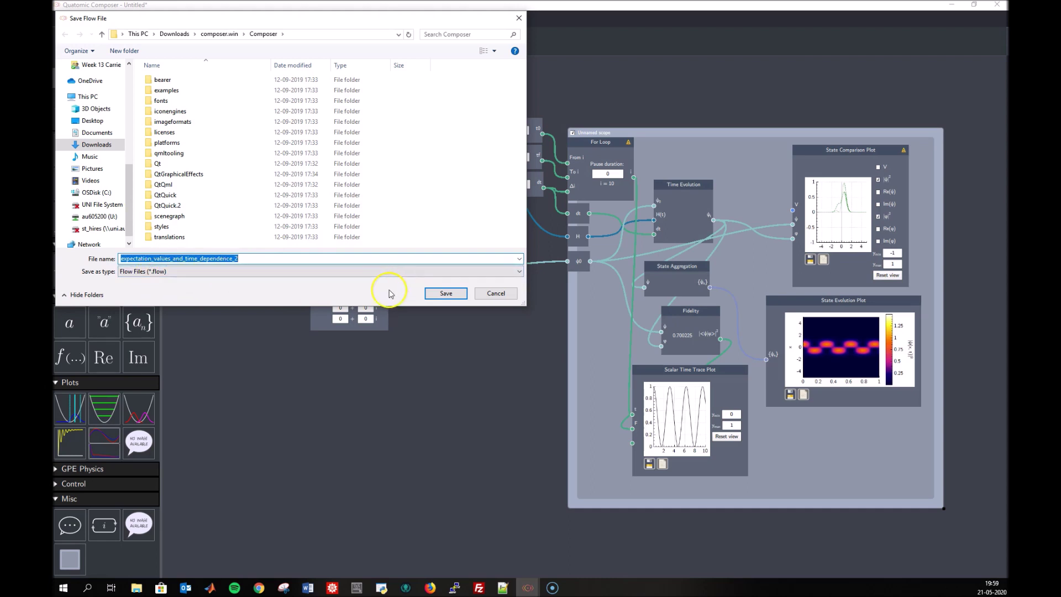
left_click(507, 297)
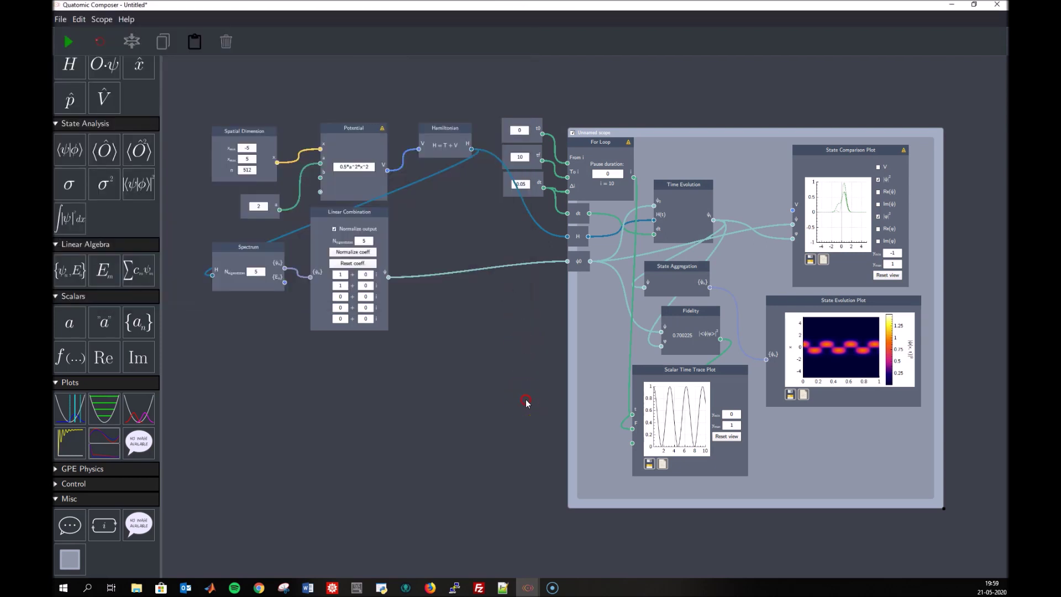
left_click_drag(526, 402, 516, 393)
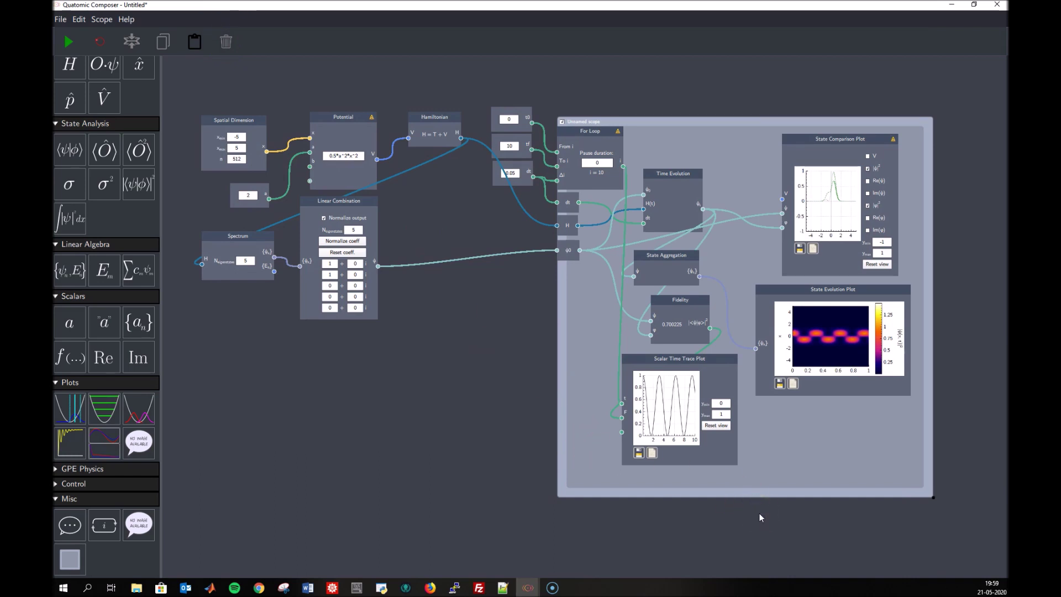
left_click(72, 583)
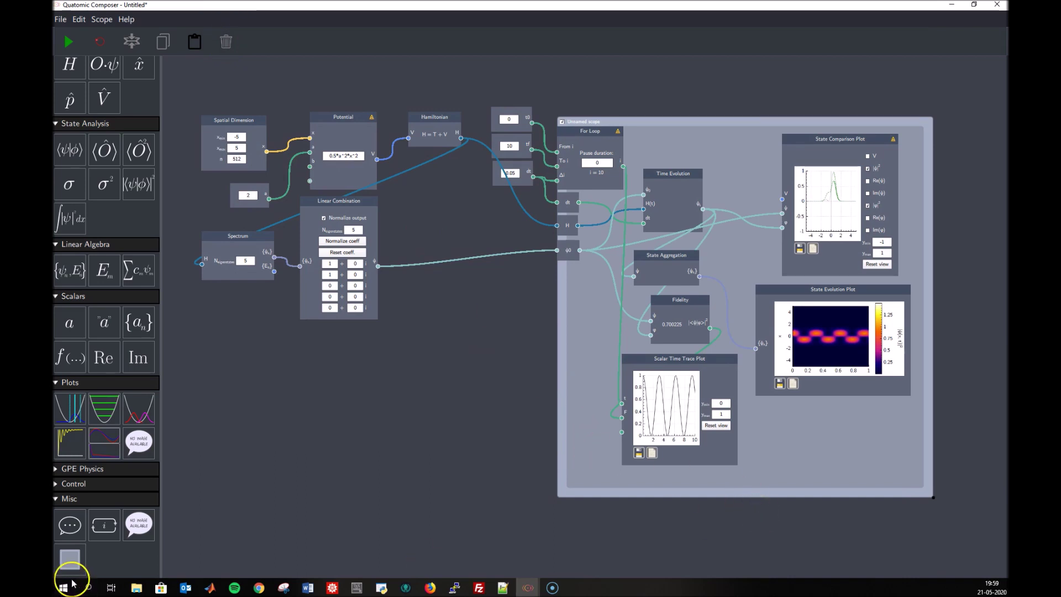